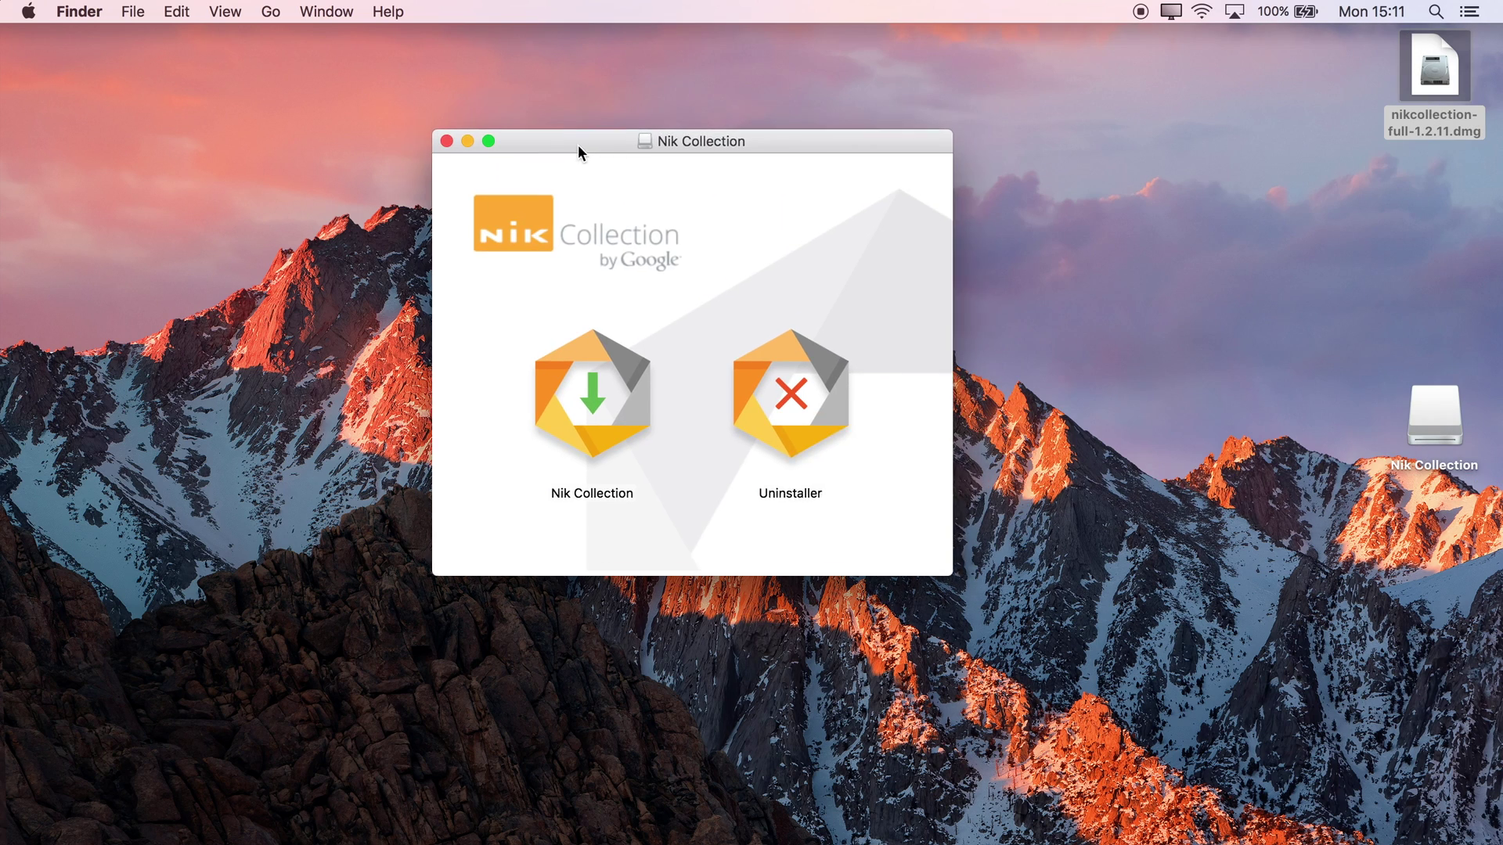
Step: Launch the Nik Collection installer and close its disk window
left_click(515, 442)
left_click(515, 434)
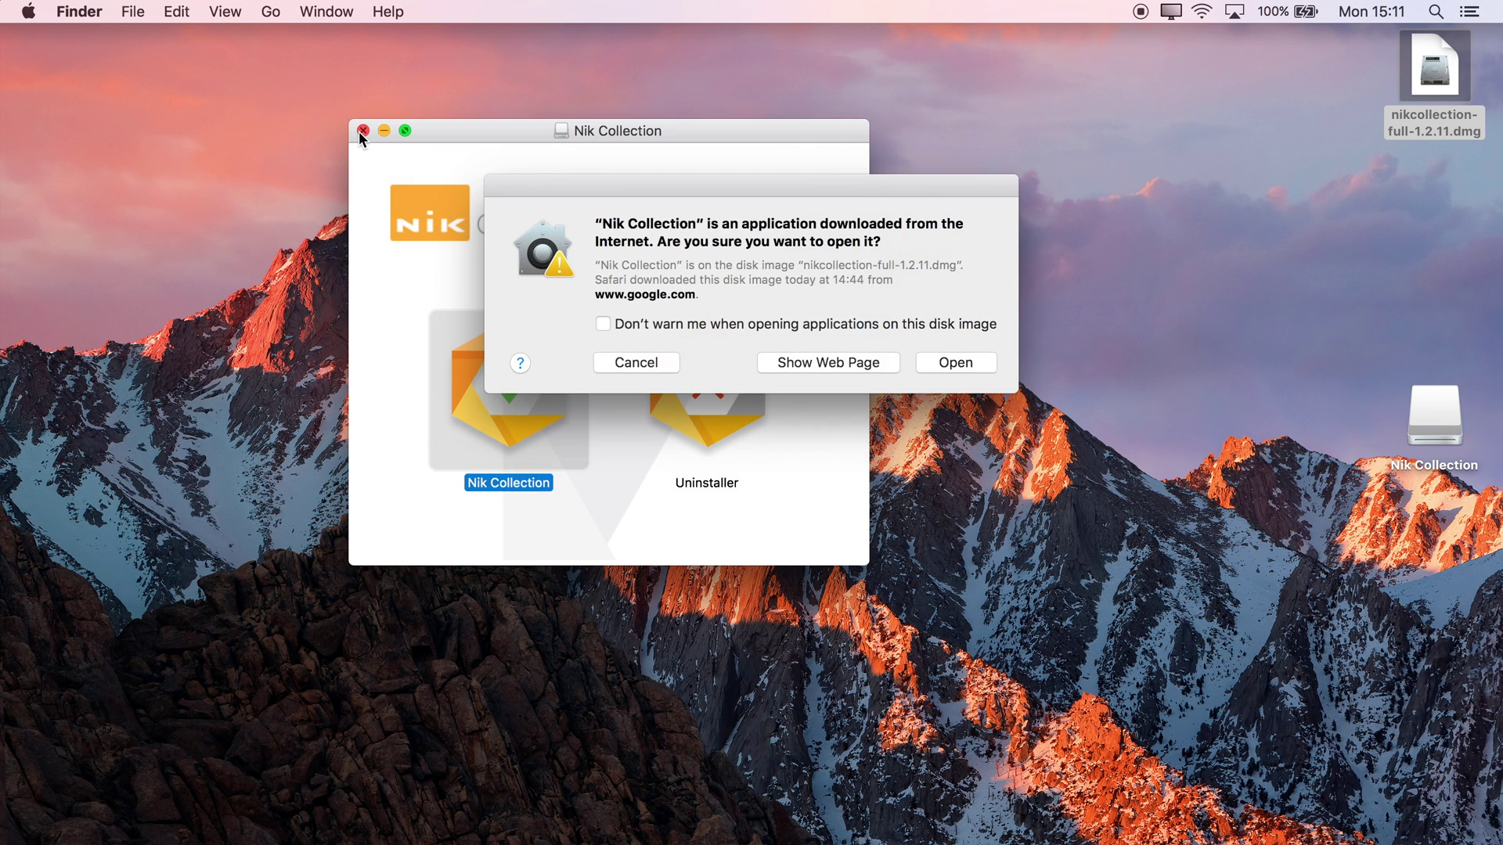
left_click(959, 361)
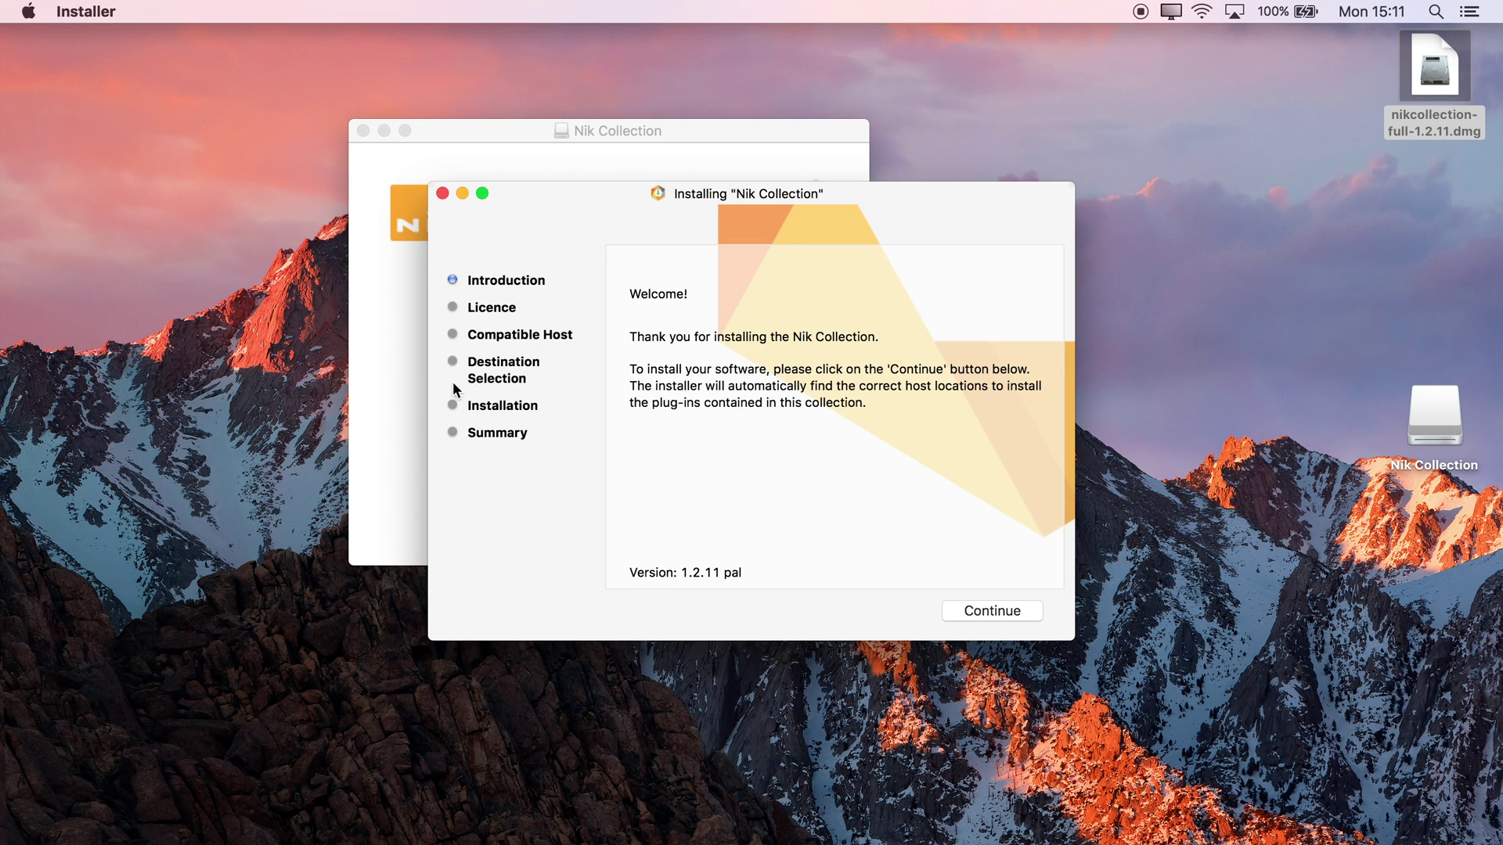
left_click(363, 131)
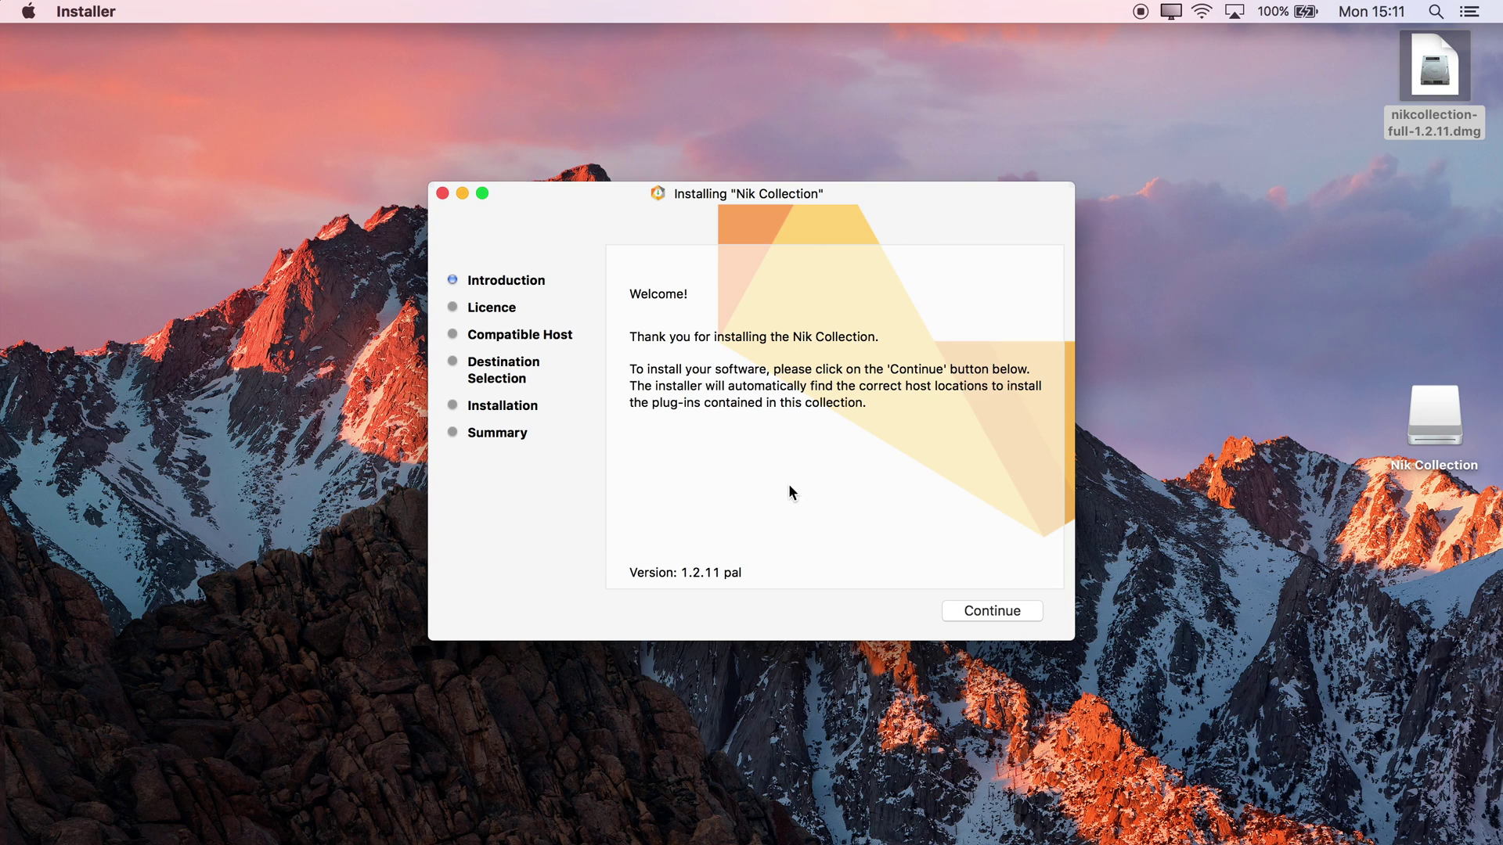
Step: Opt out of product usage data and accept the Nik Collection licence agreement
left_click(969, 610)
left_click(690, 472)
left_click(988, 561)
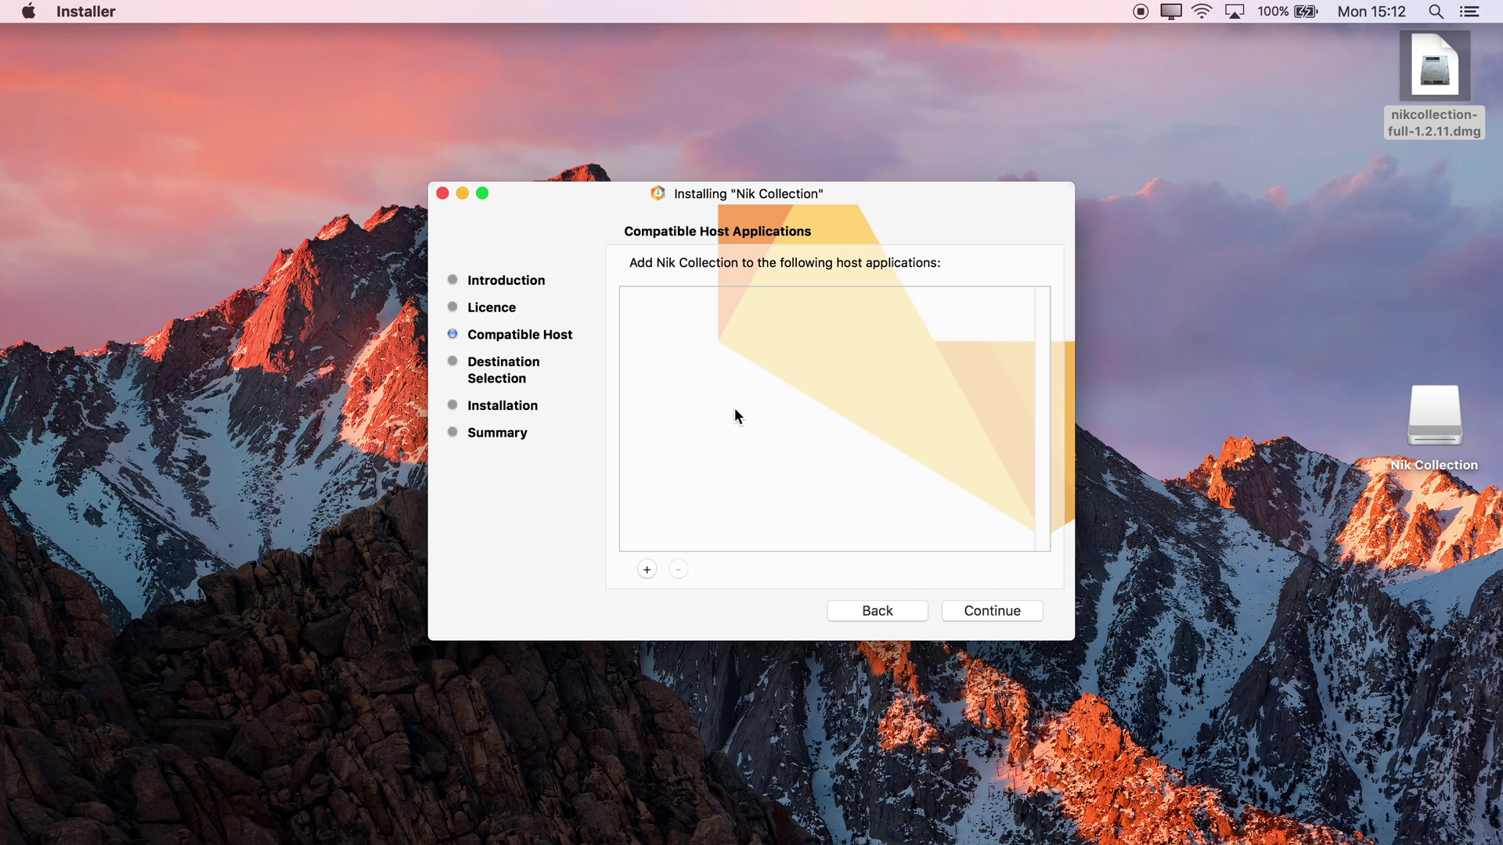
left_click(646, 570)
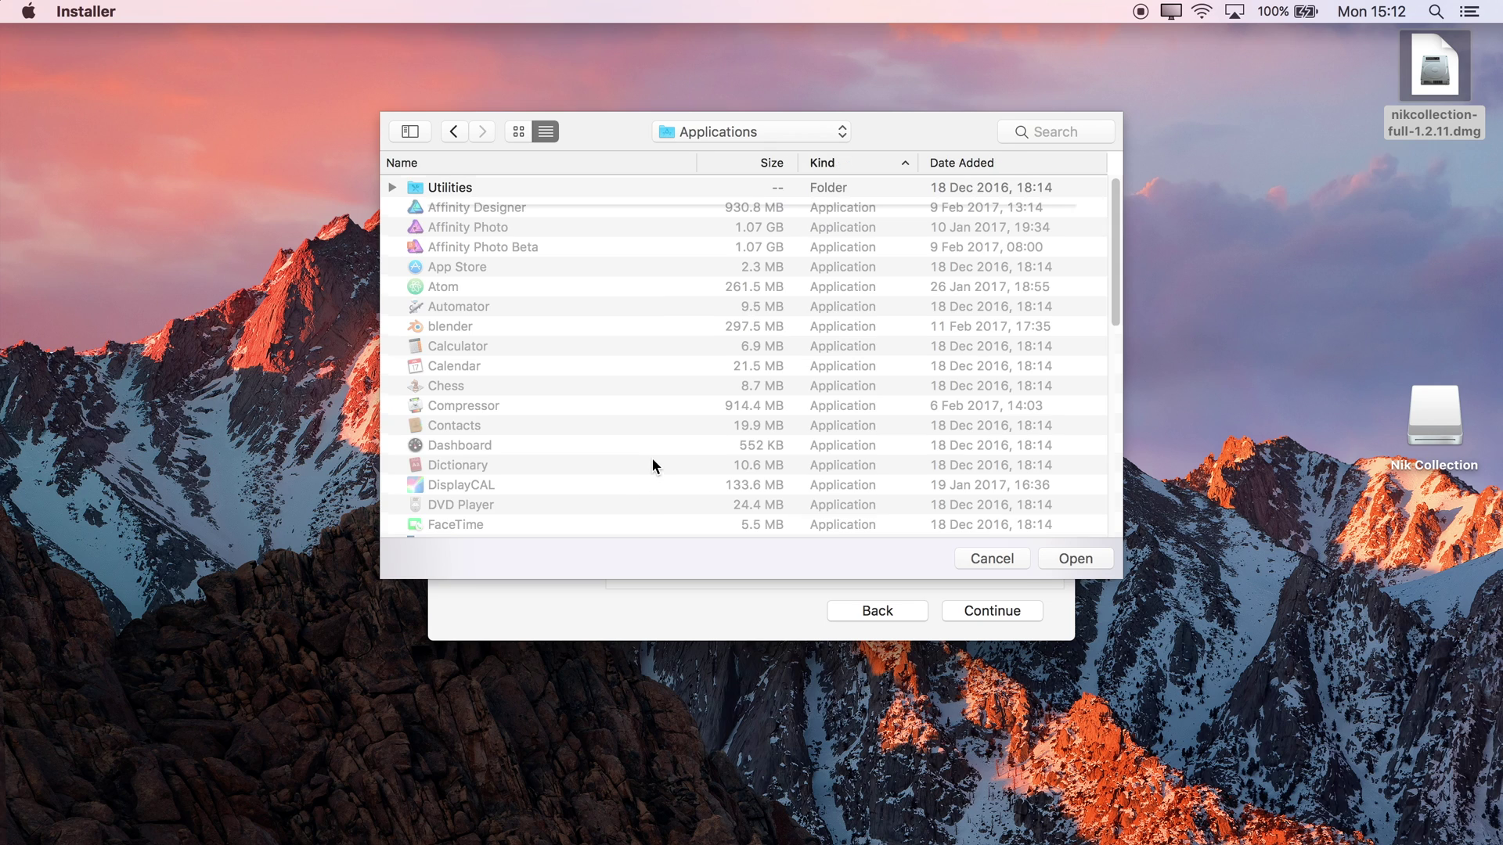
Step: Create a 'Plugins' folder on the Desktop and add it as a host, listed as Adobe Photoshop Custom 1
left_click(781, 130)
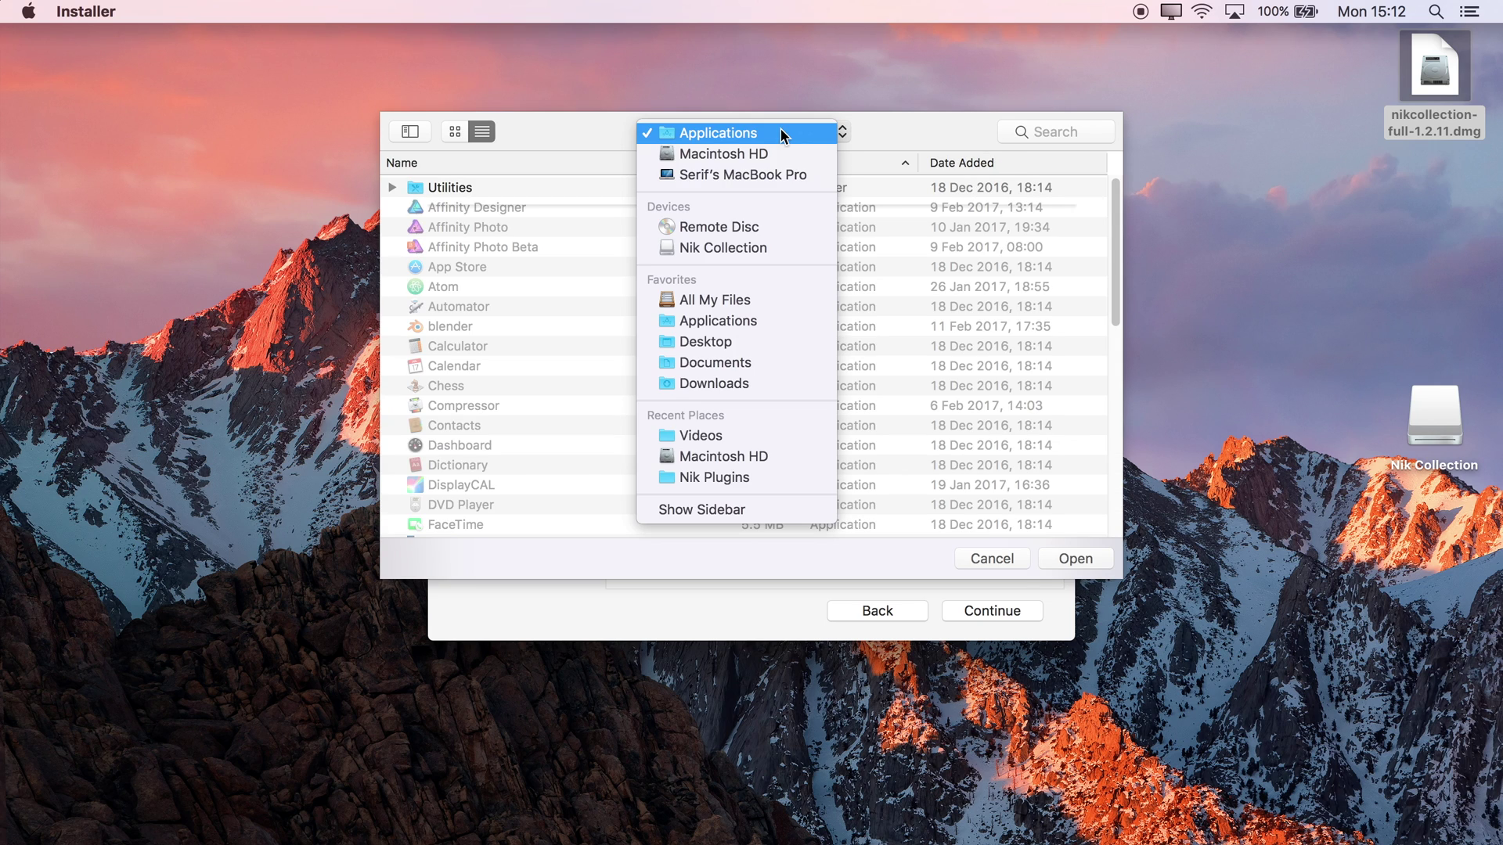
left_click(709, 340)
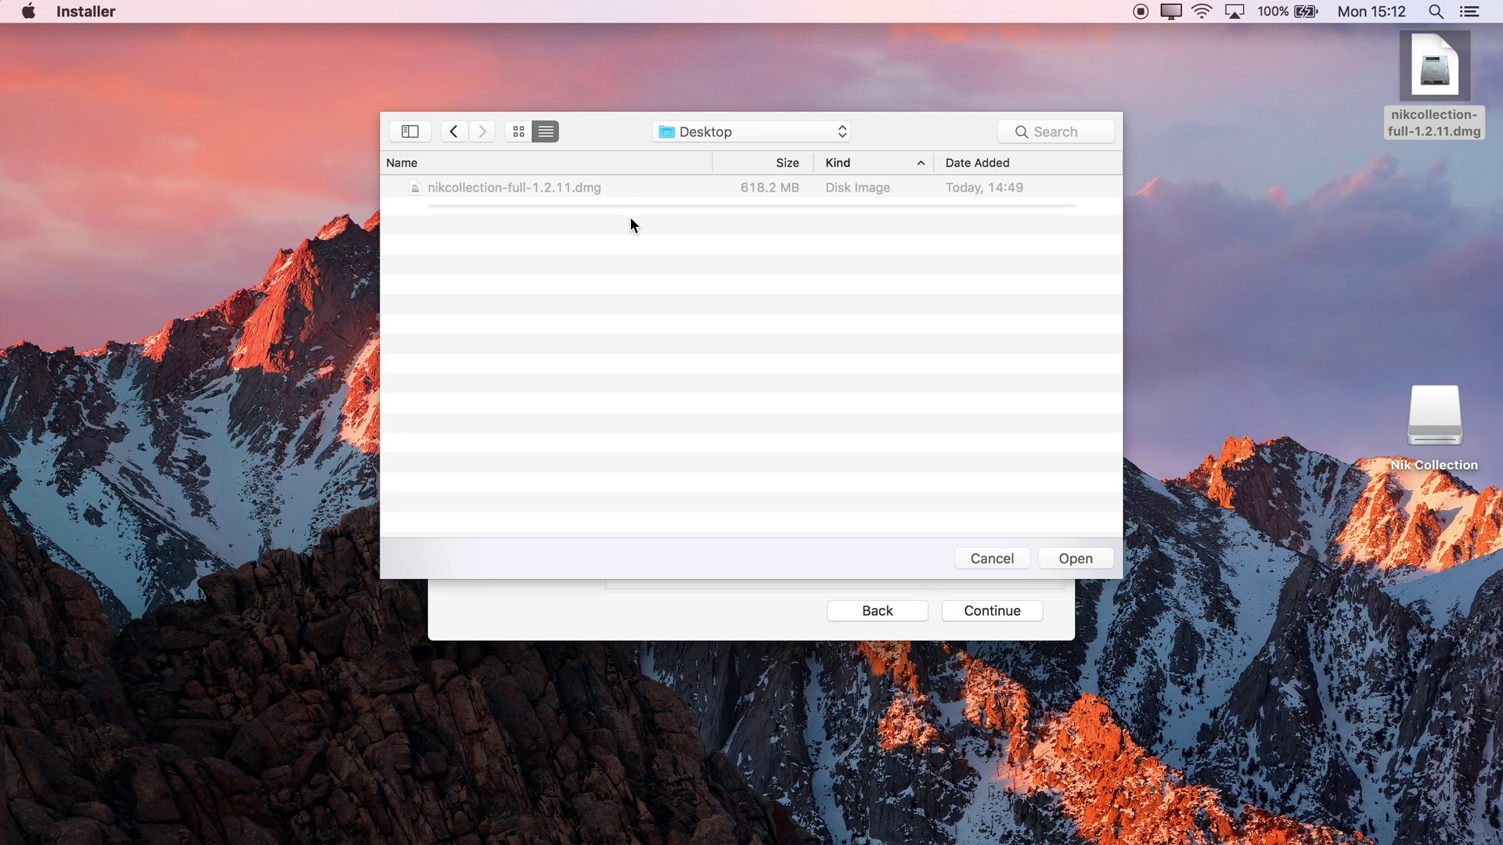
key("super+shift+n")
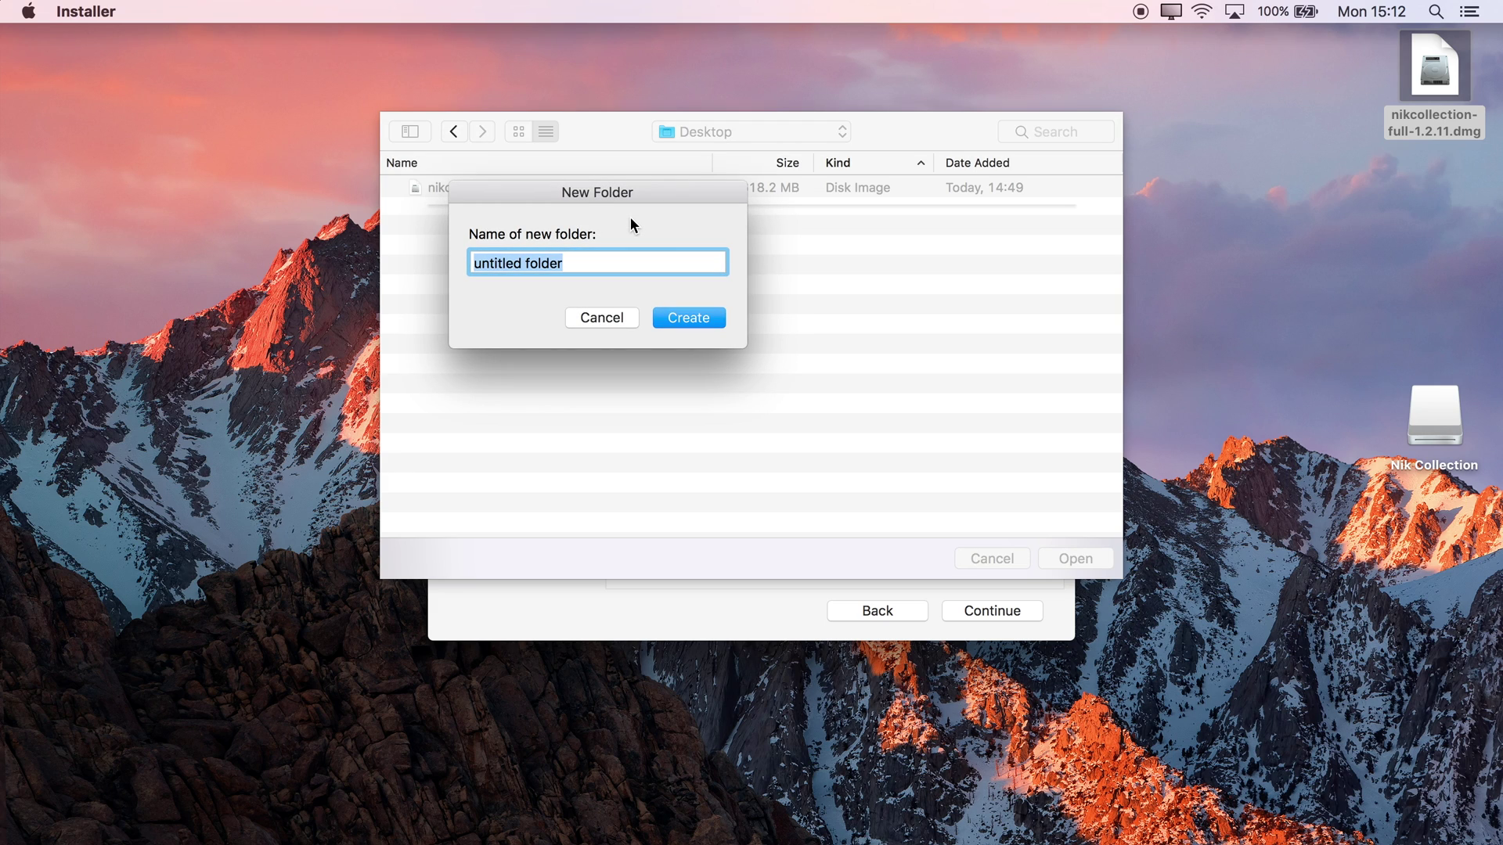
type("Plugins")
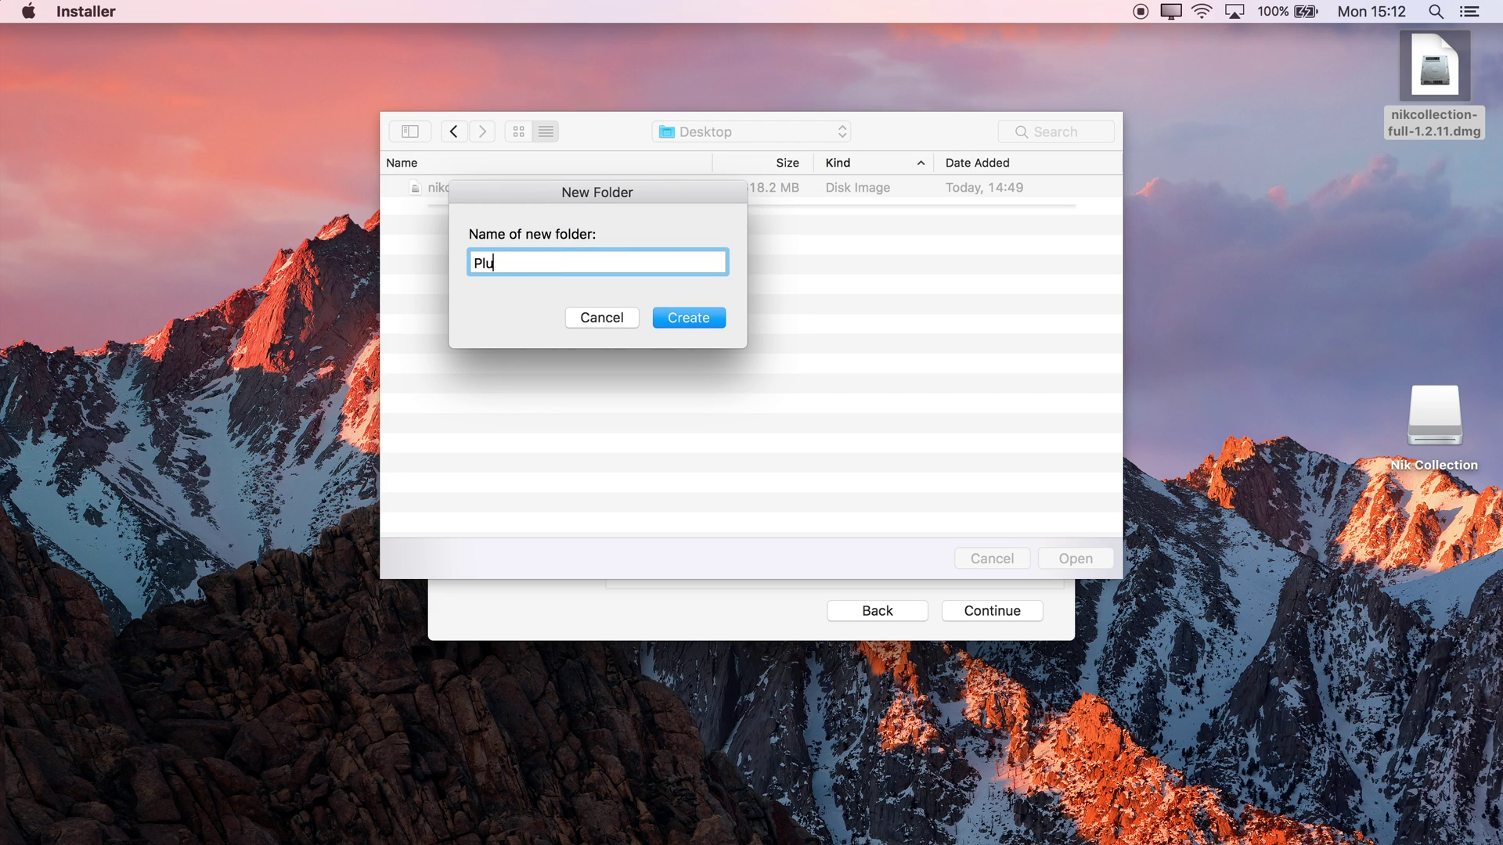
left_click(683, 318)
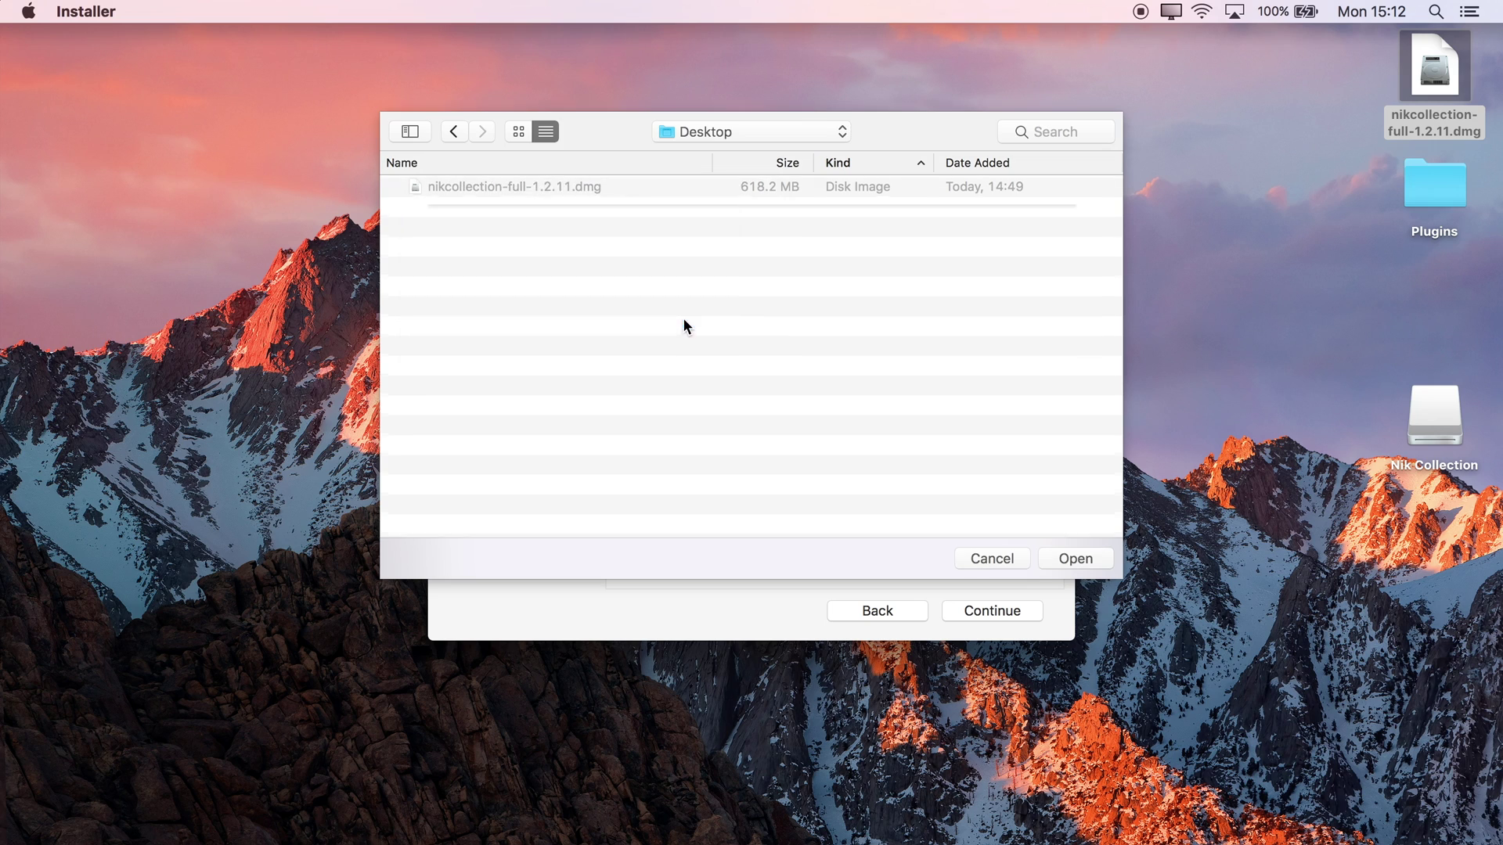
left_click(434, 188)
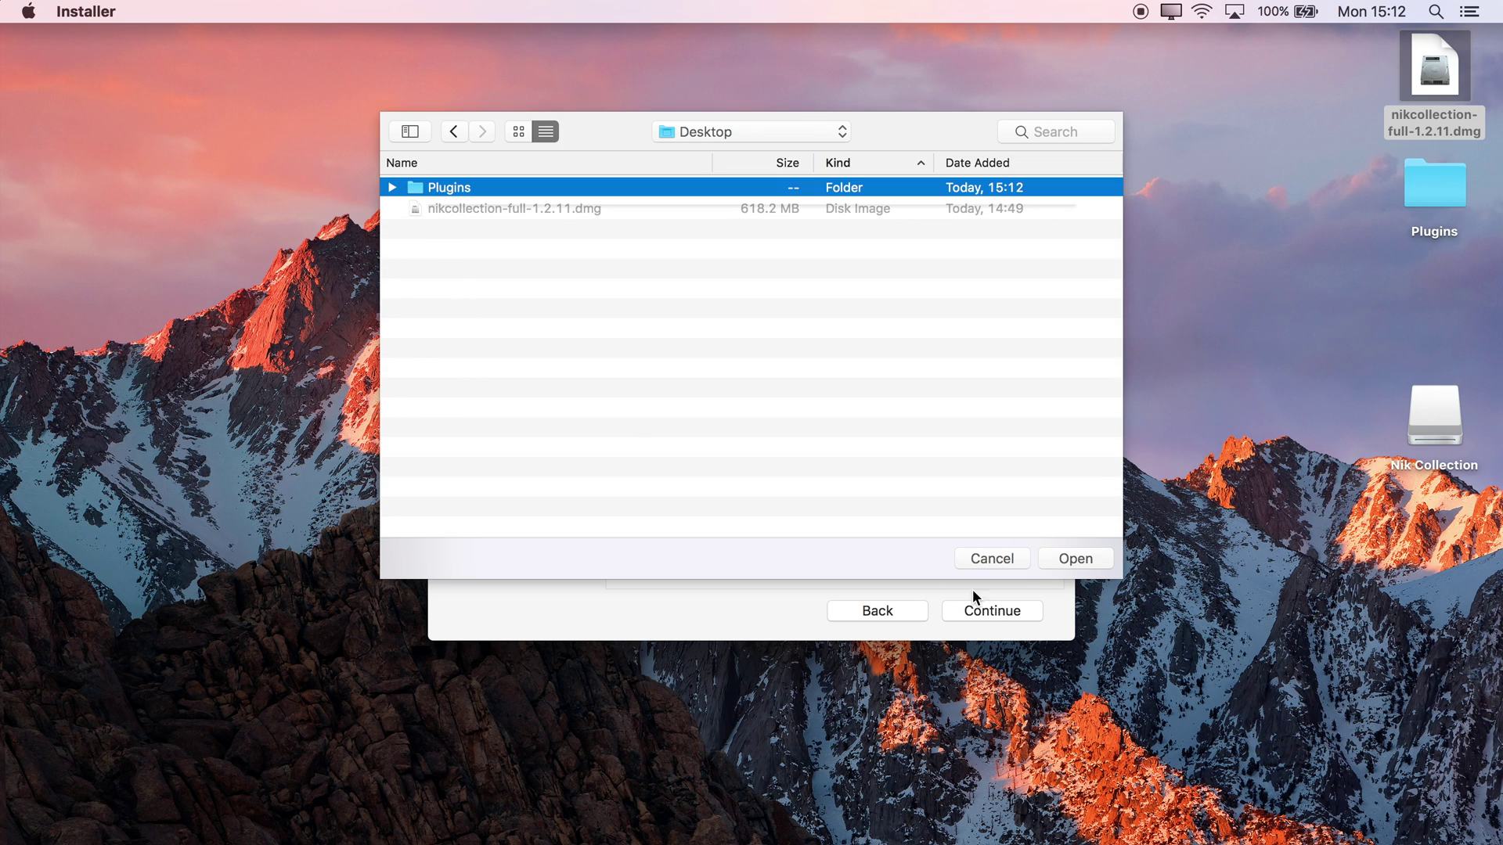
left_click(1066, 557)
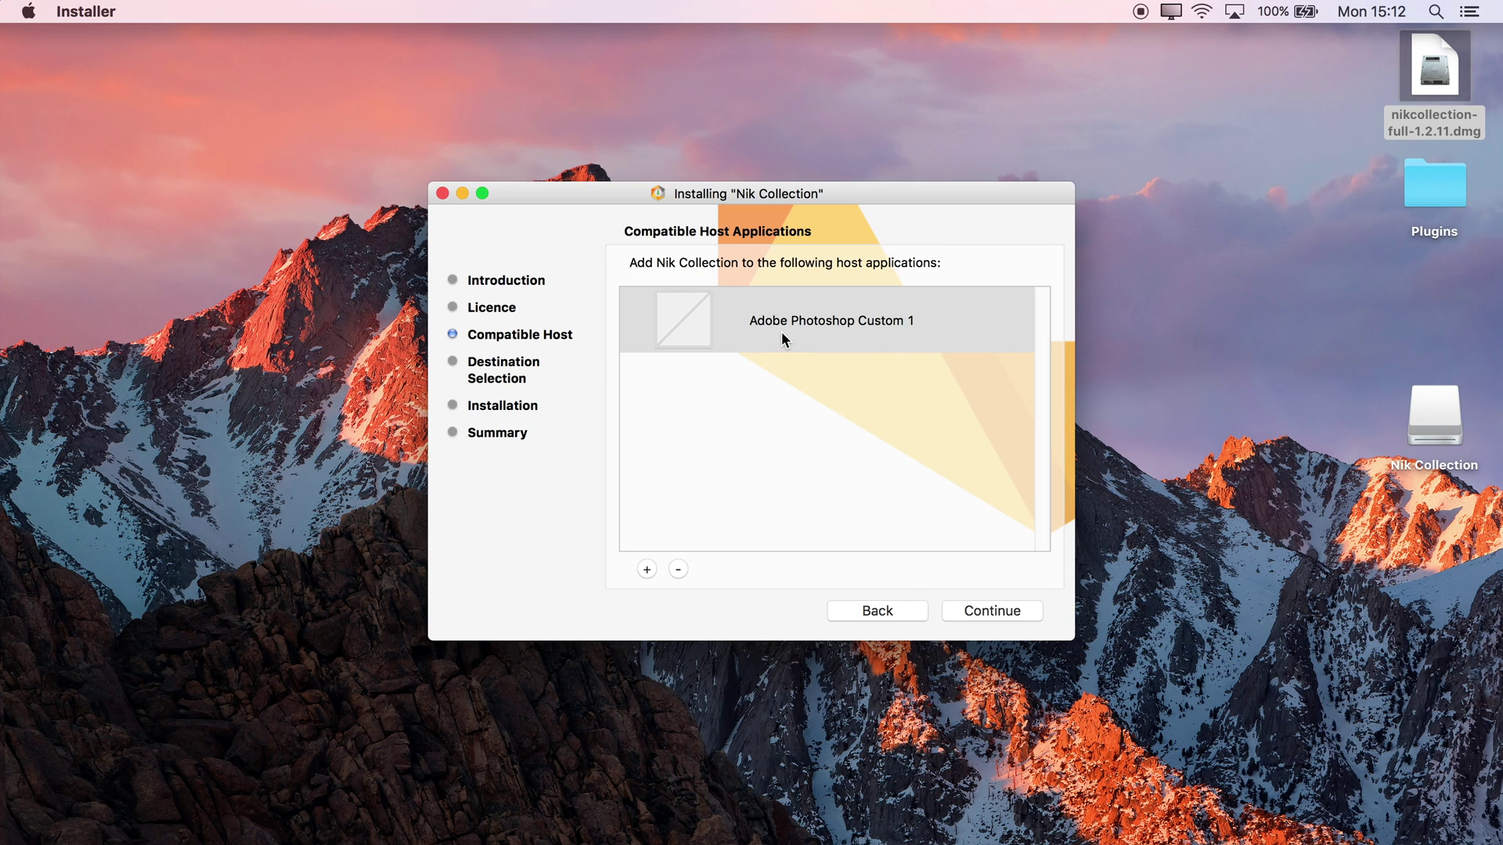
Step: Install Nik Collection to /Applications/Nik Collection, authorising with the admin password, then close the installer
left_click(1001, 613)
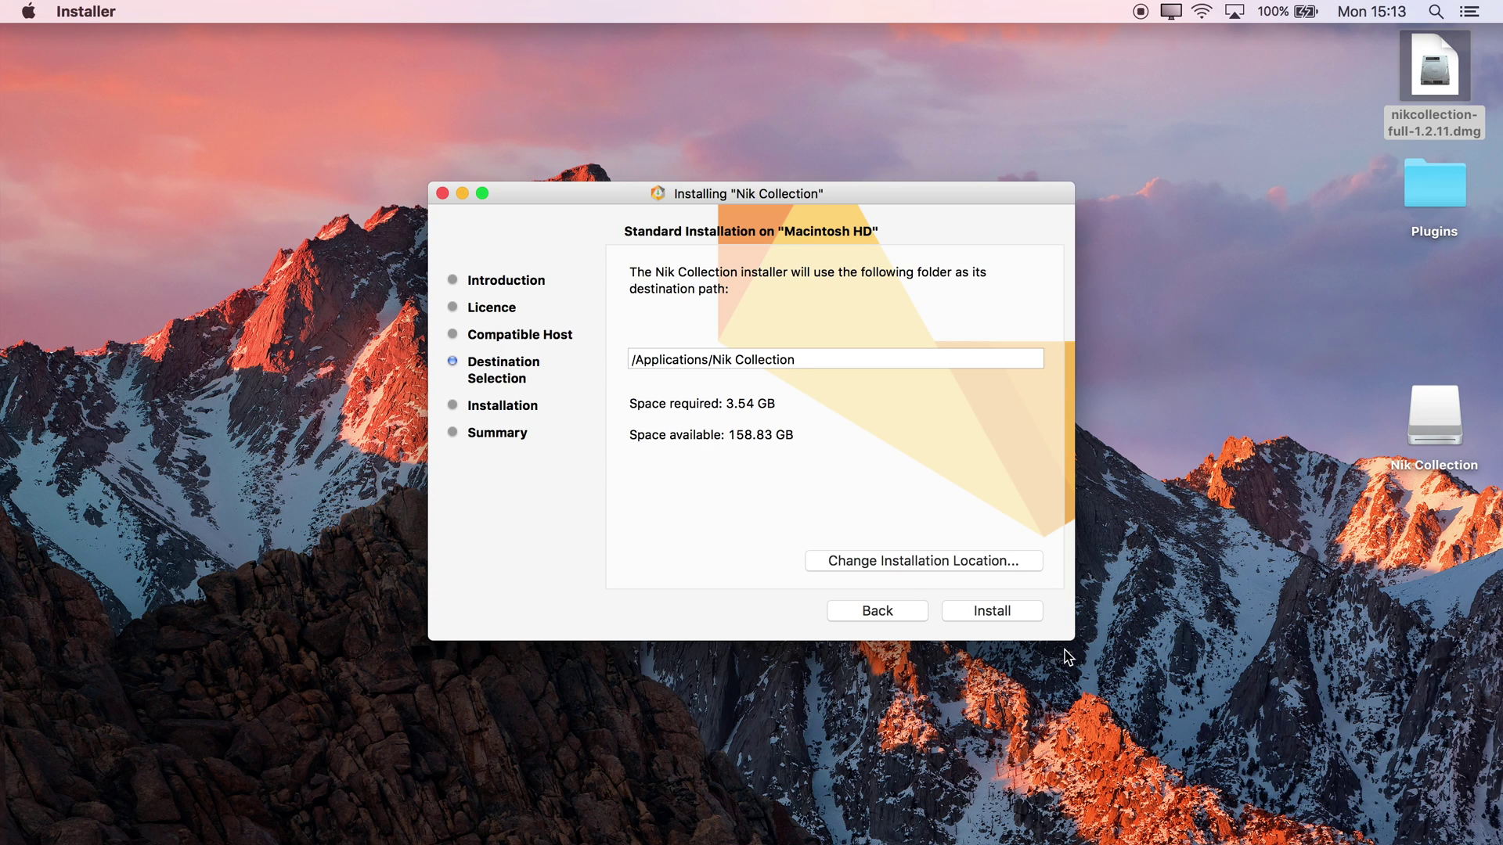
left_click(1007, 609)
type("•••••••••••")
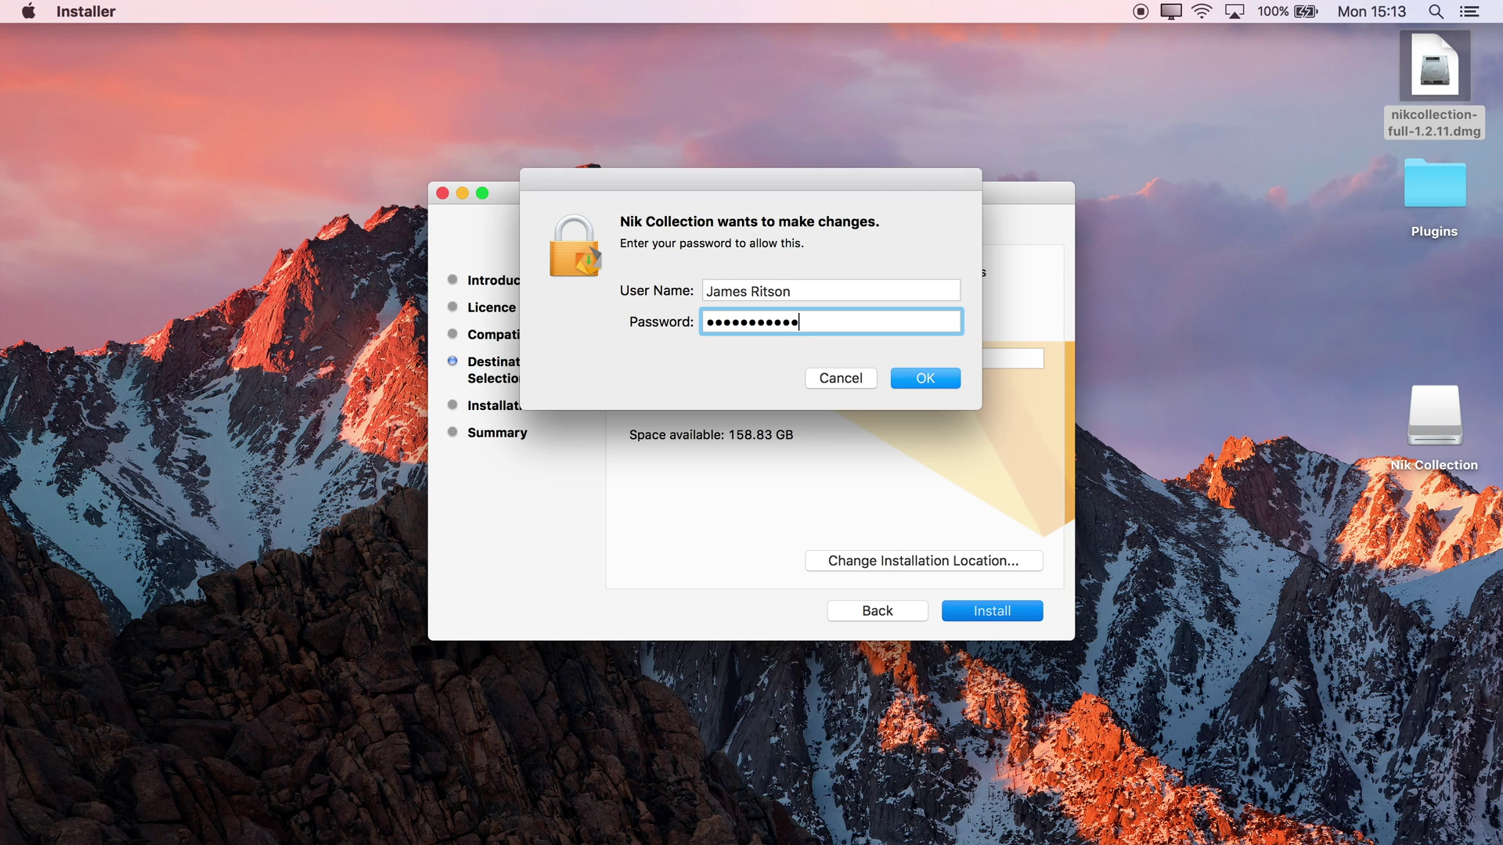
left_click(916, 381)
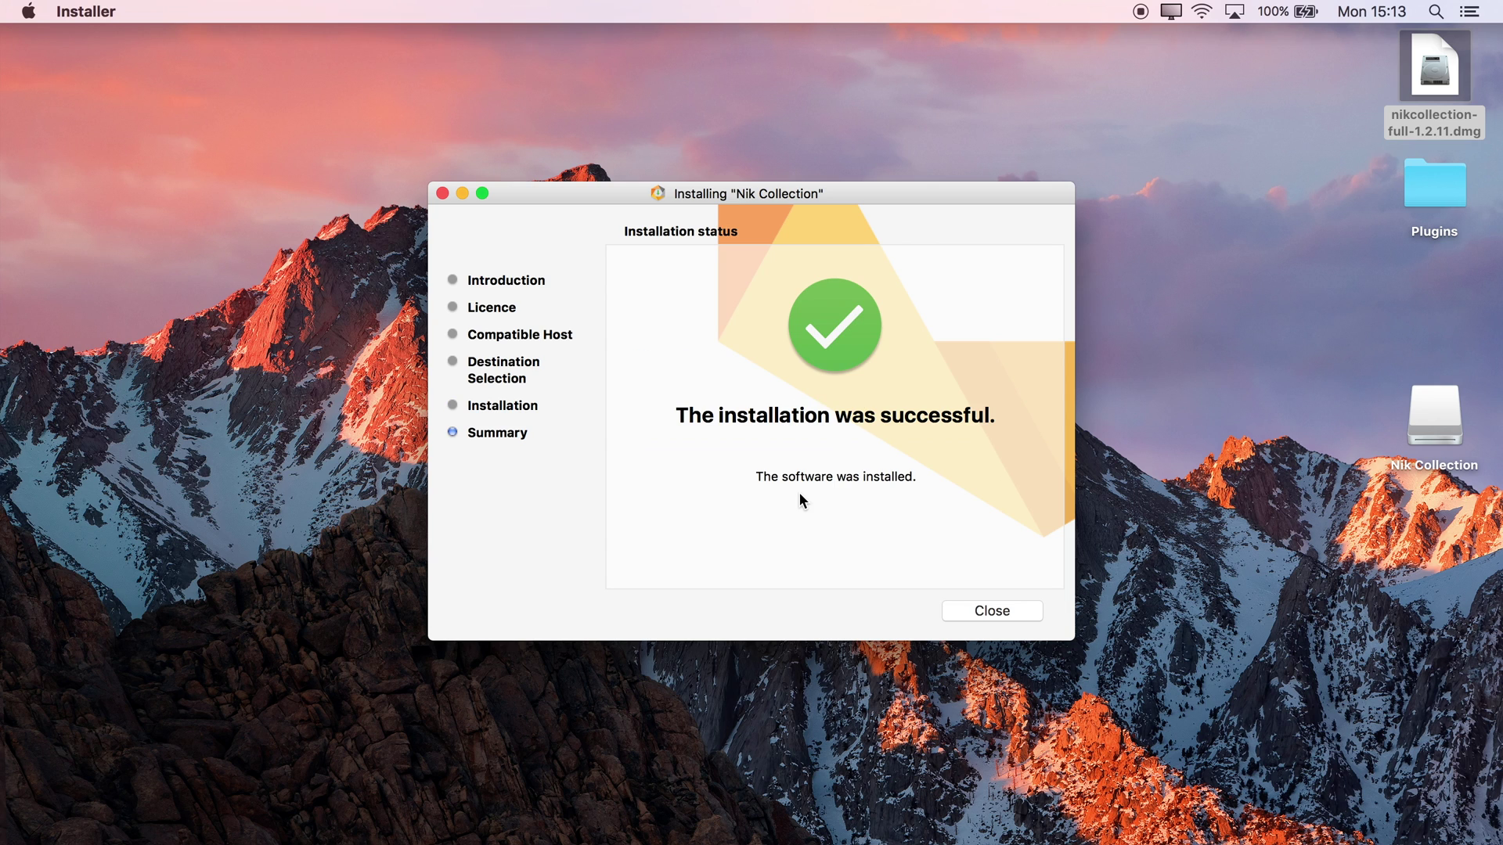
left_click(999, 620)
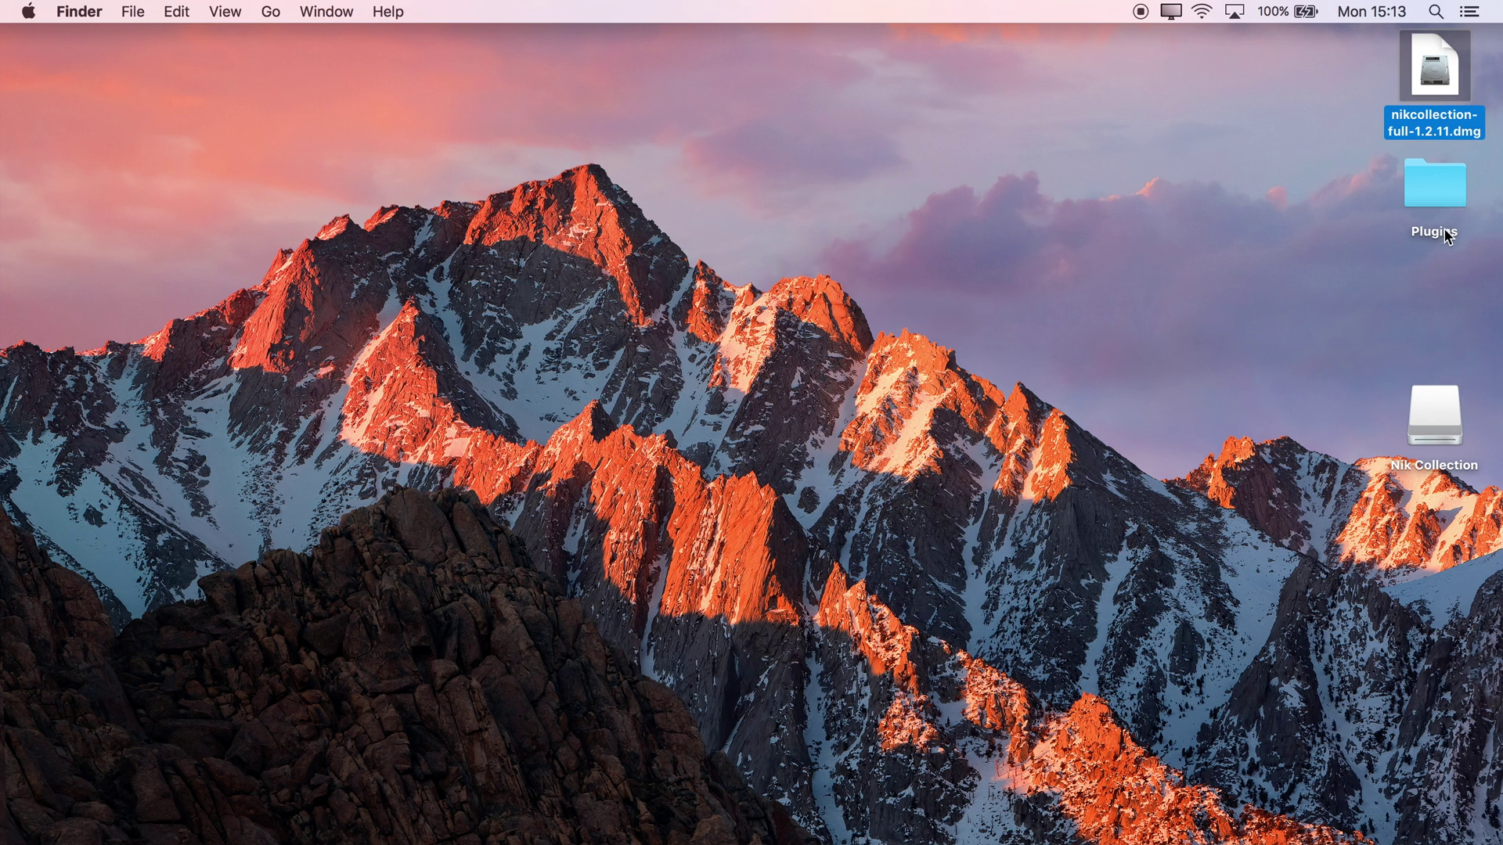
double_click(1449, 187)
left_click_drag(709, 130, 494, 77)
left_click_drag(938, 516, 1213, 707)
left_click(365, 451)
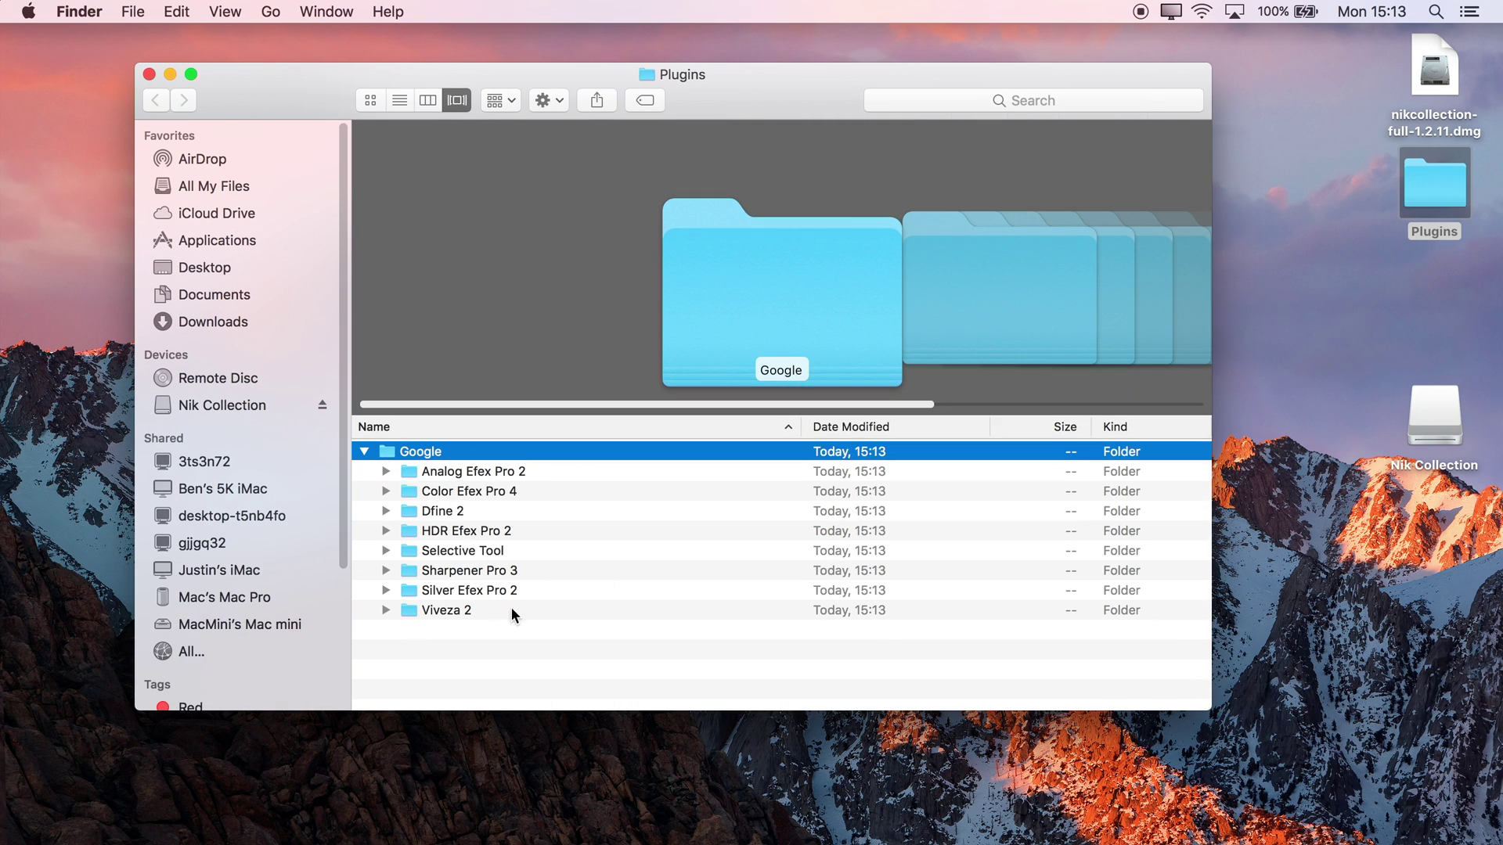
left_click(149, 74)
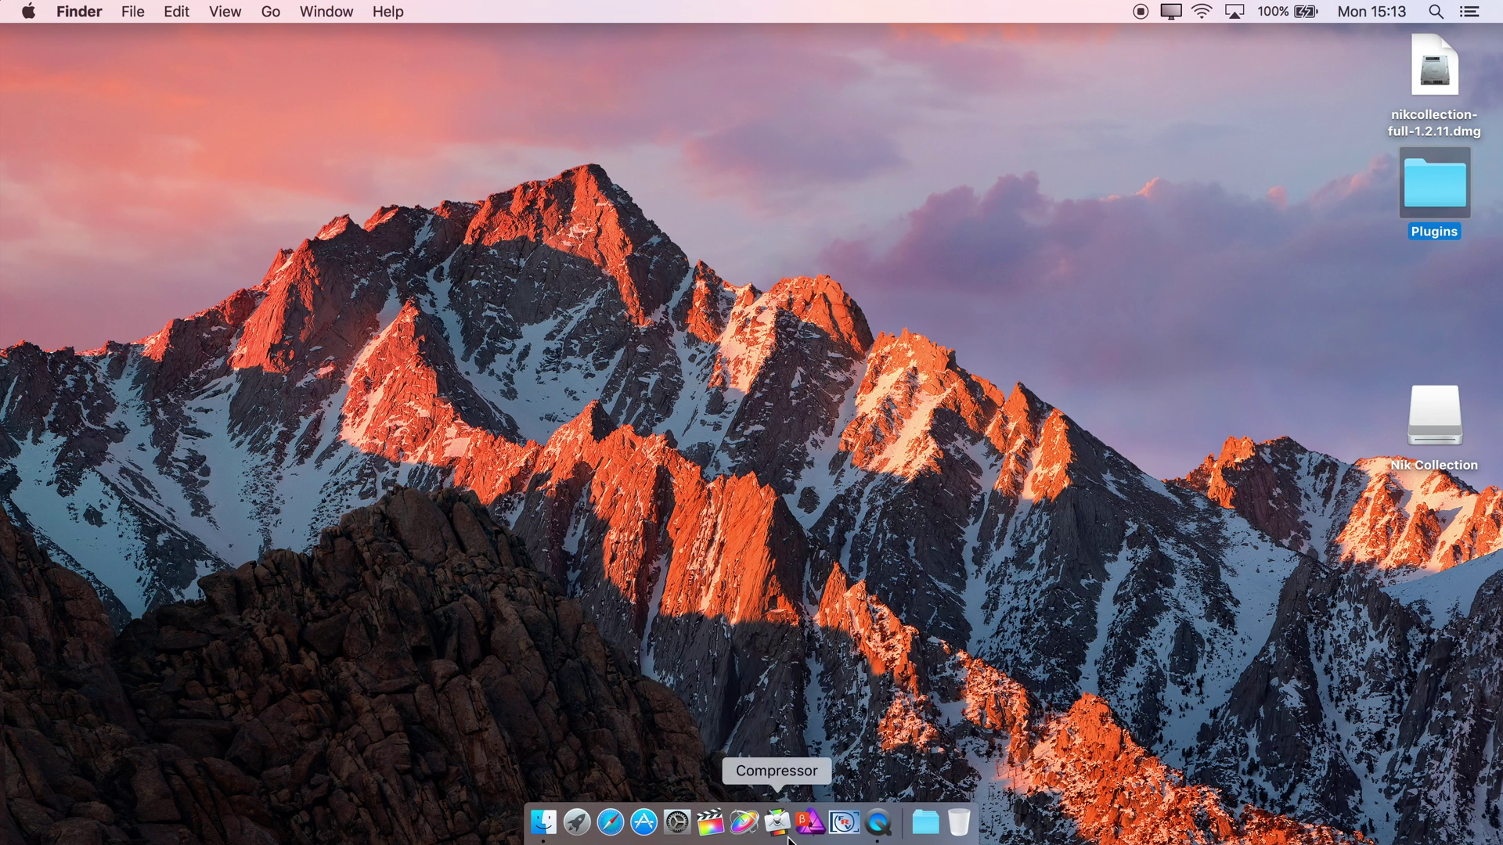
Step: Launch Affinity Photo Beta and go to the Photoshop Plugins preferences
left_click(809, 821)
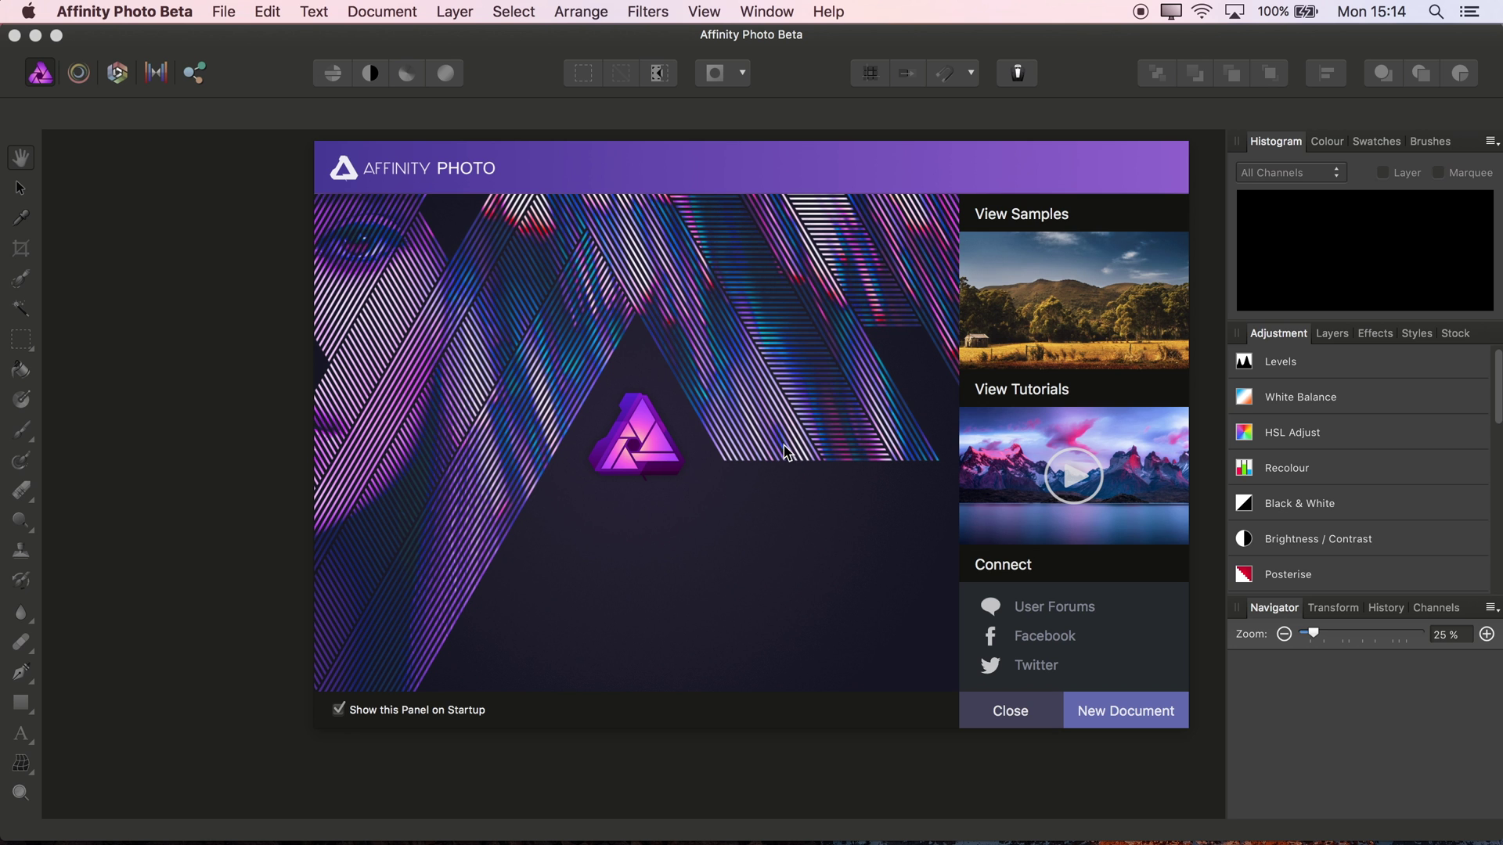
left_click(1006, 712)
left_click(112, 7)
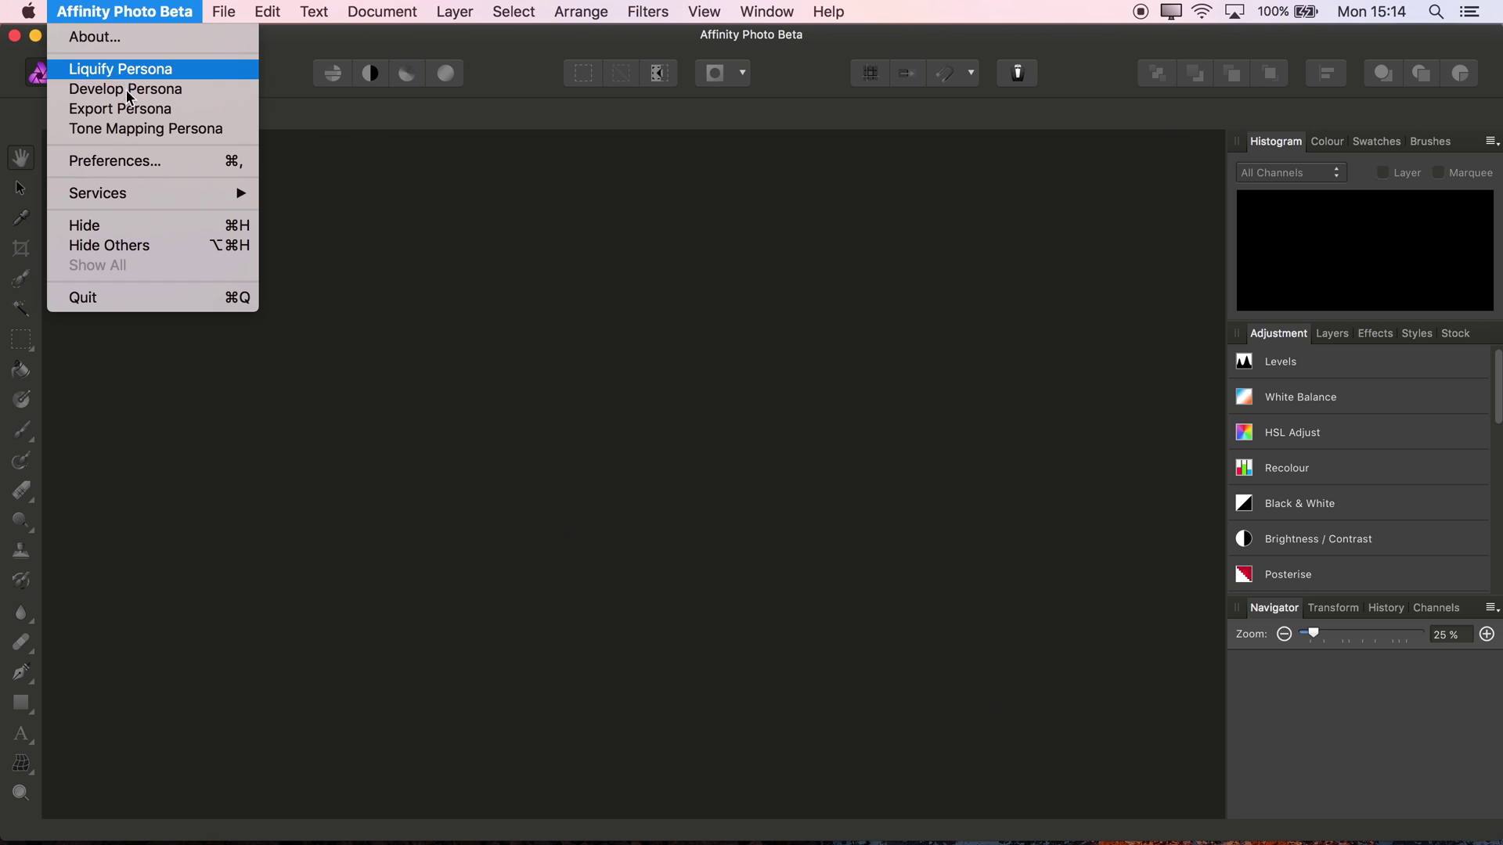
left_click(122, 166)
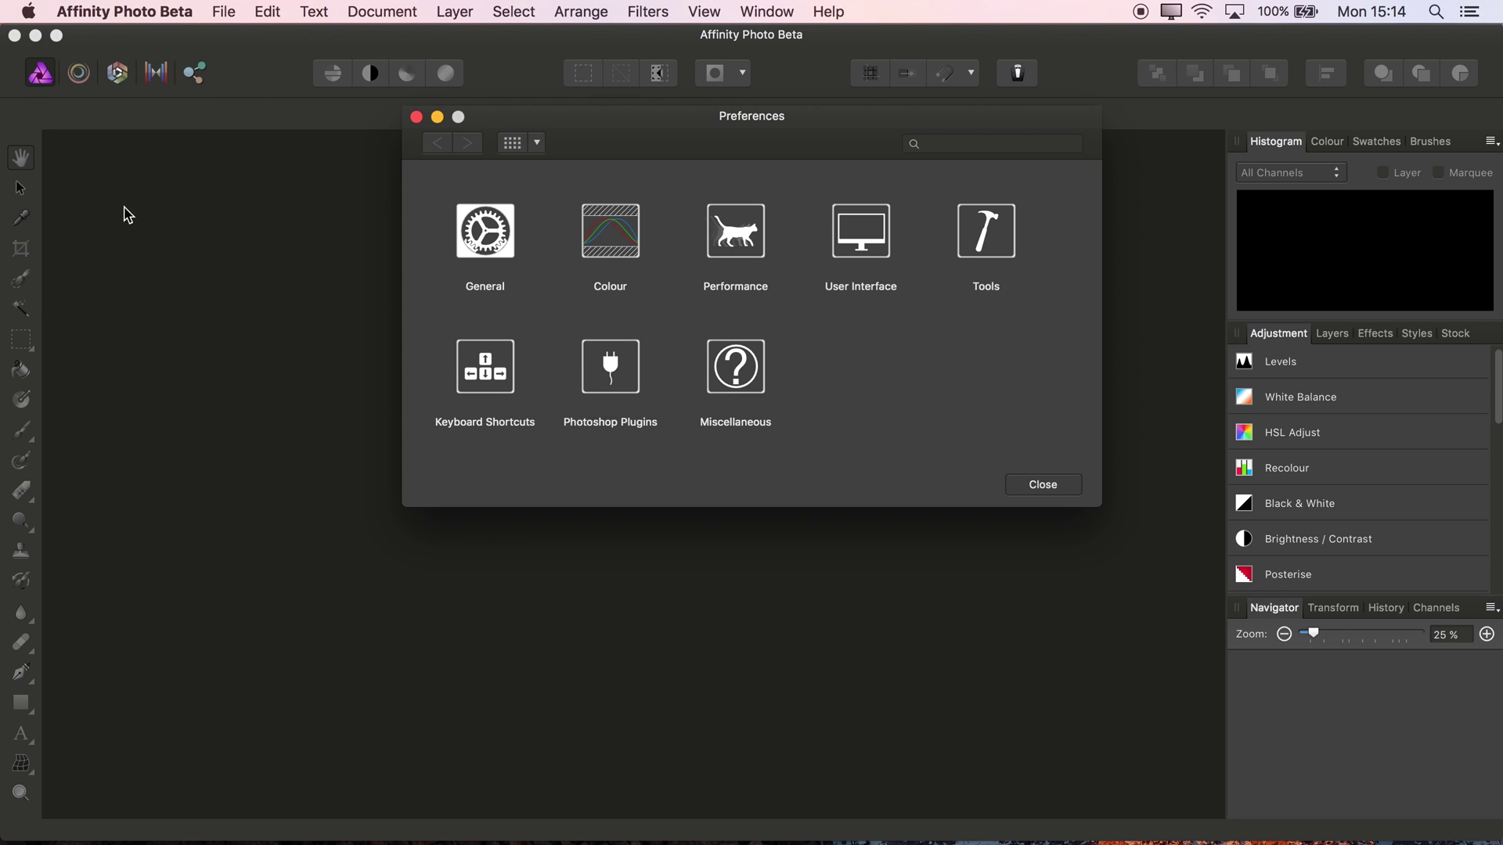
left_click(622, 367)
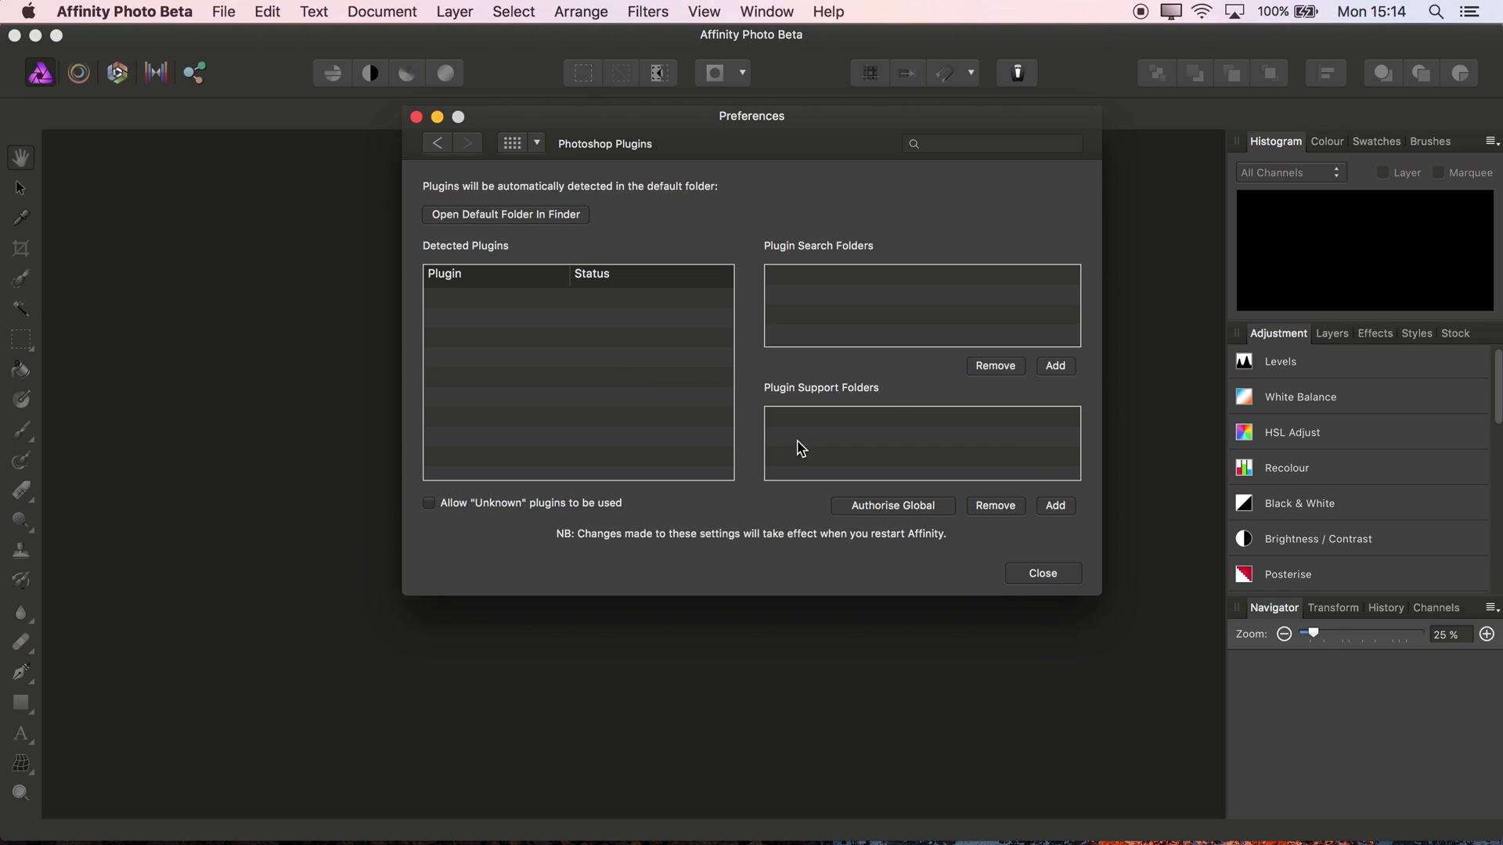
Step: Add Desktop/Plugins as a plugin search folder and allow unknown plugins
left_click(1055, 366)
left_click(717, 184)
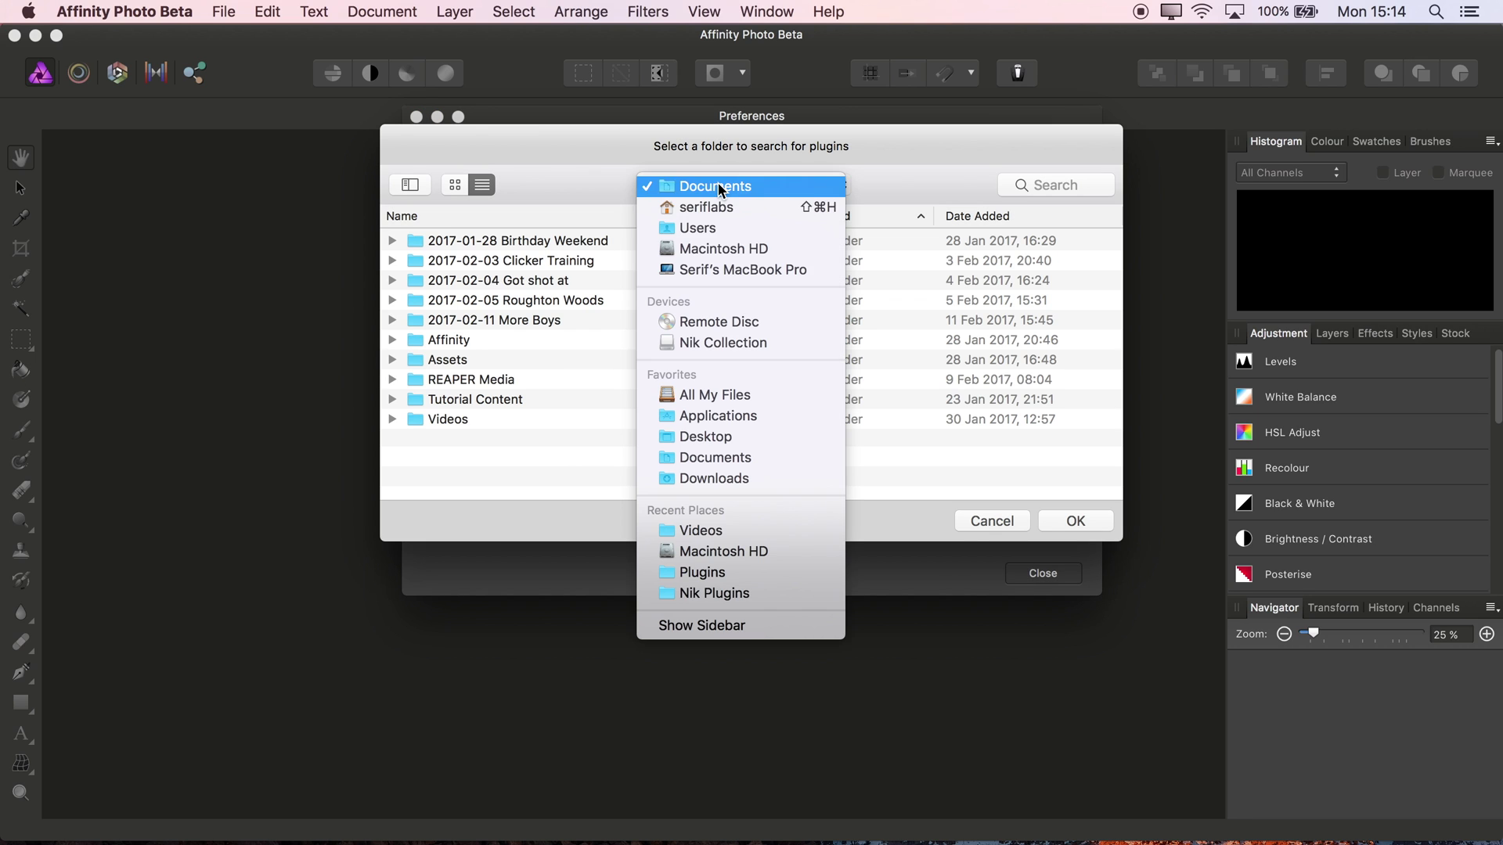
left_click(715, 439)
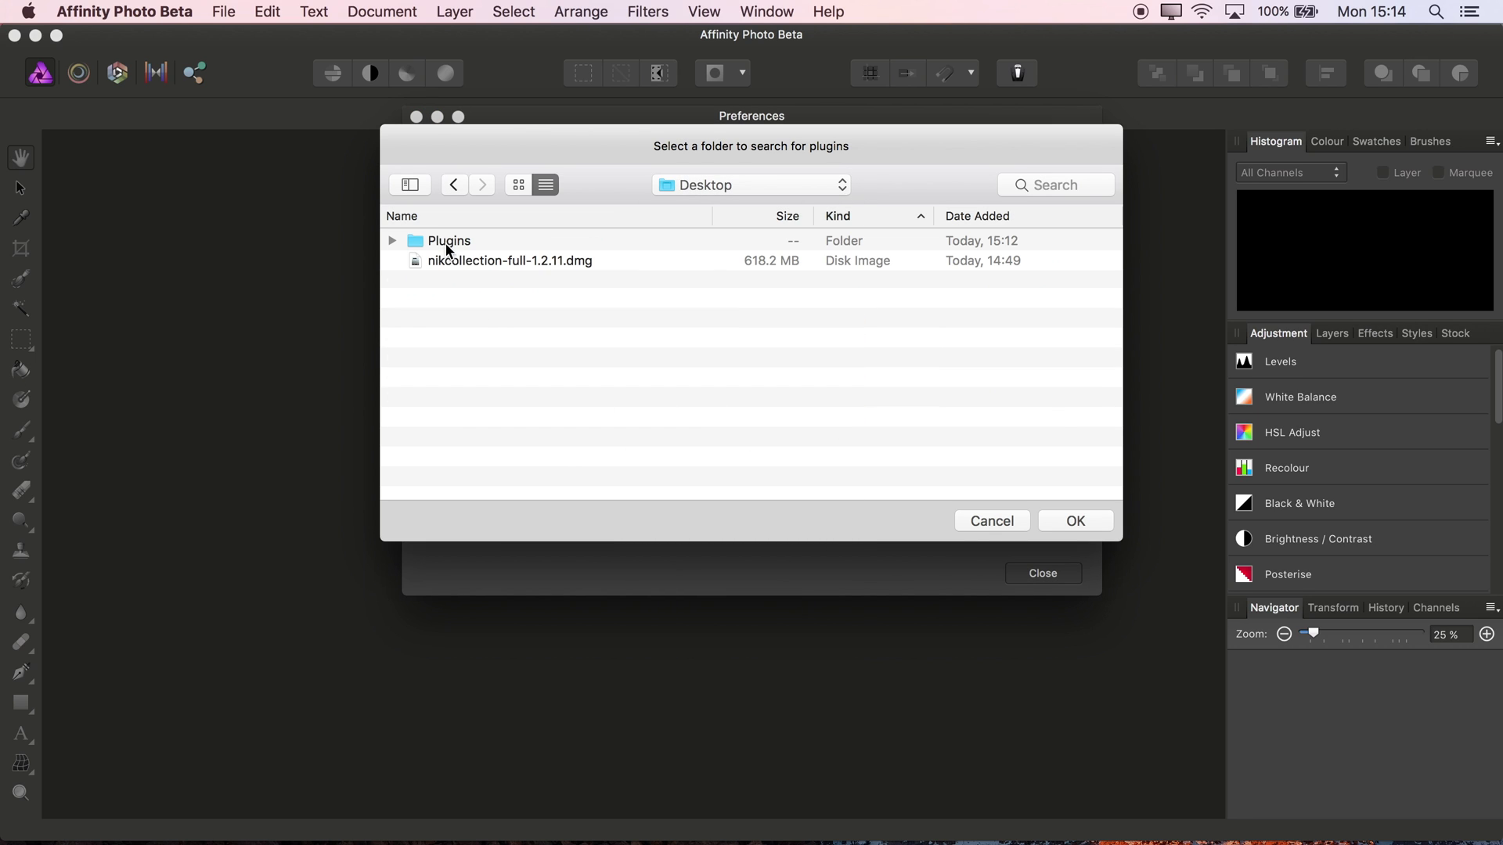
left_click(459, 242)
left_click(1066, 522)
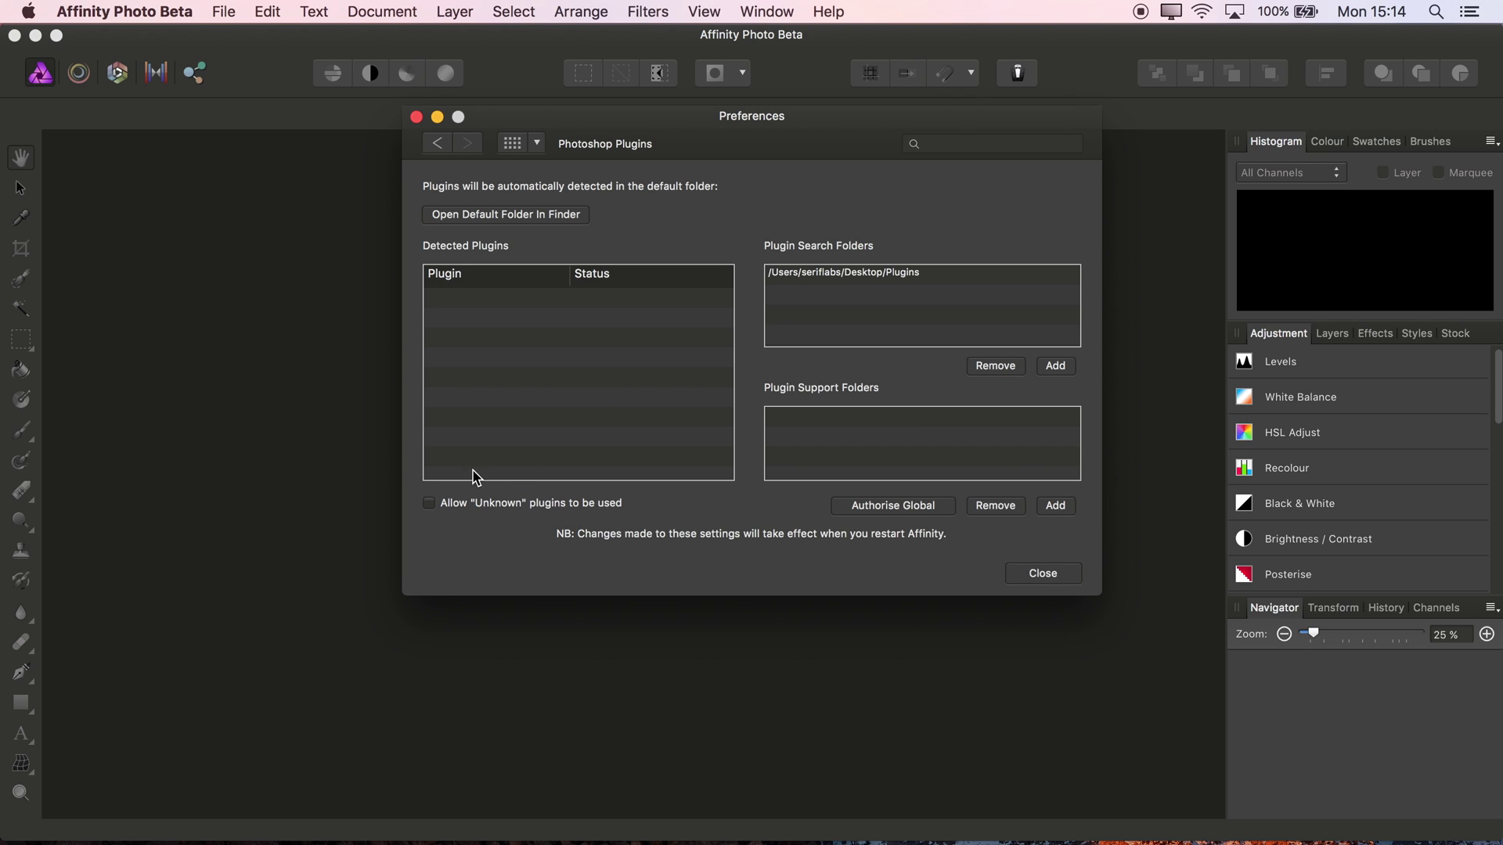
left_click(456, 505)
Step: Authorise plugin access to the whole disk, then close preferences and restart Affinity Photo Beta
left_click(911, 509)
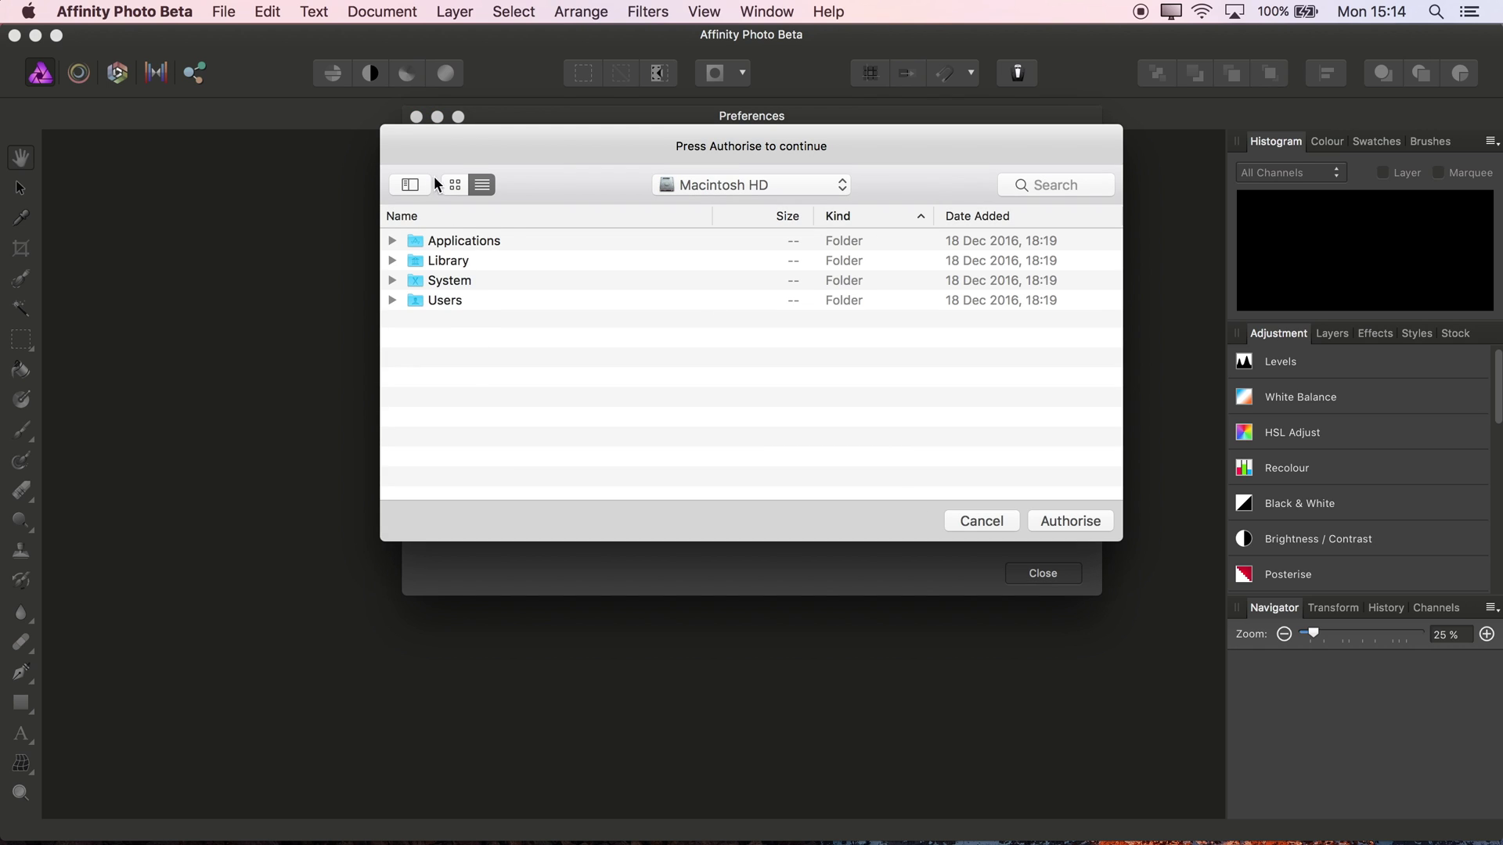
left_click(1084, 522)
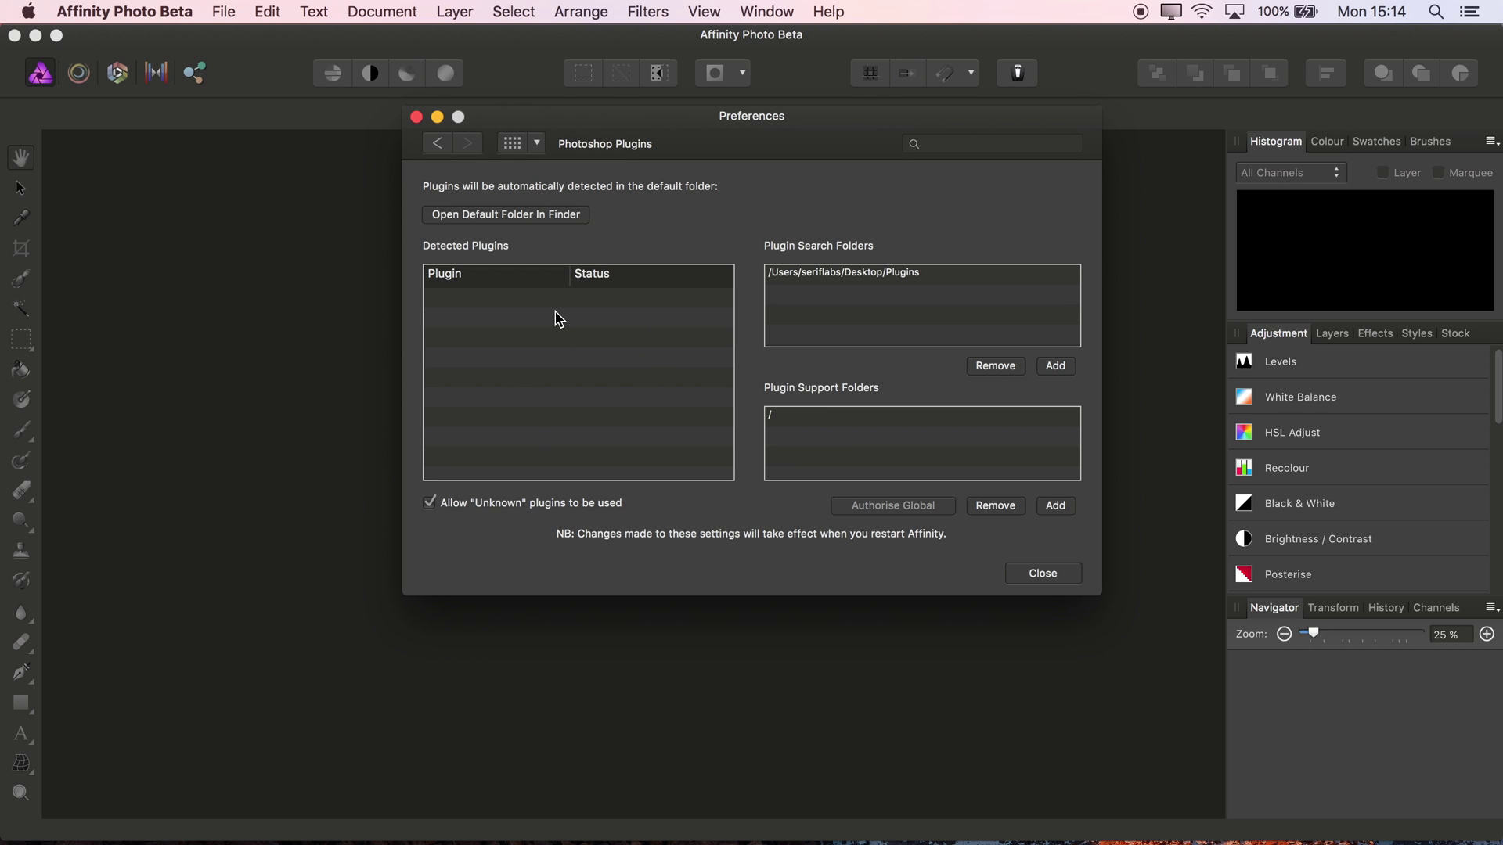
left_click(1035, 577)
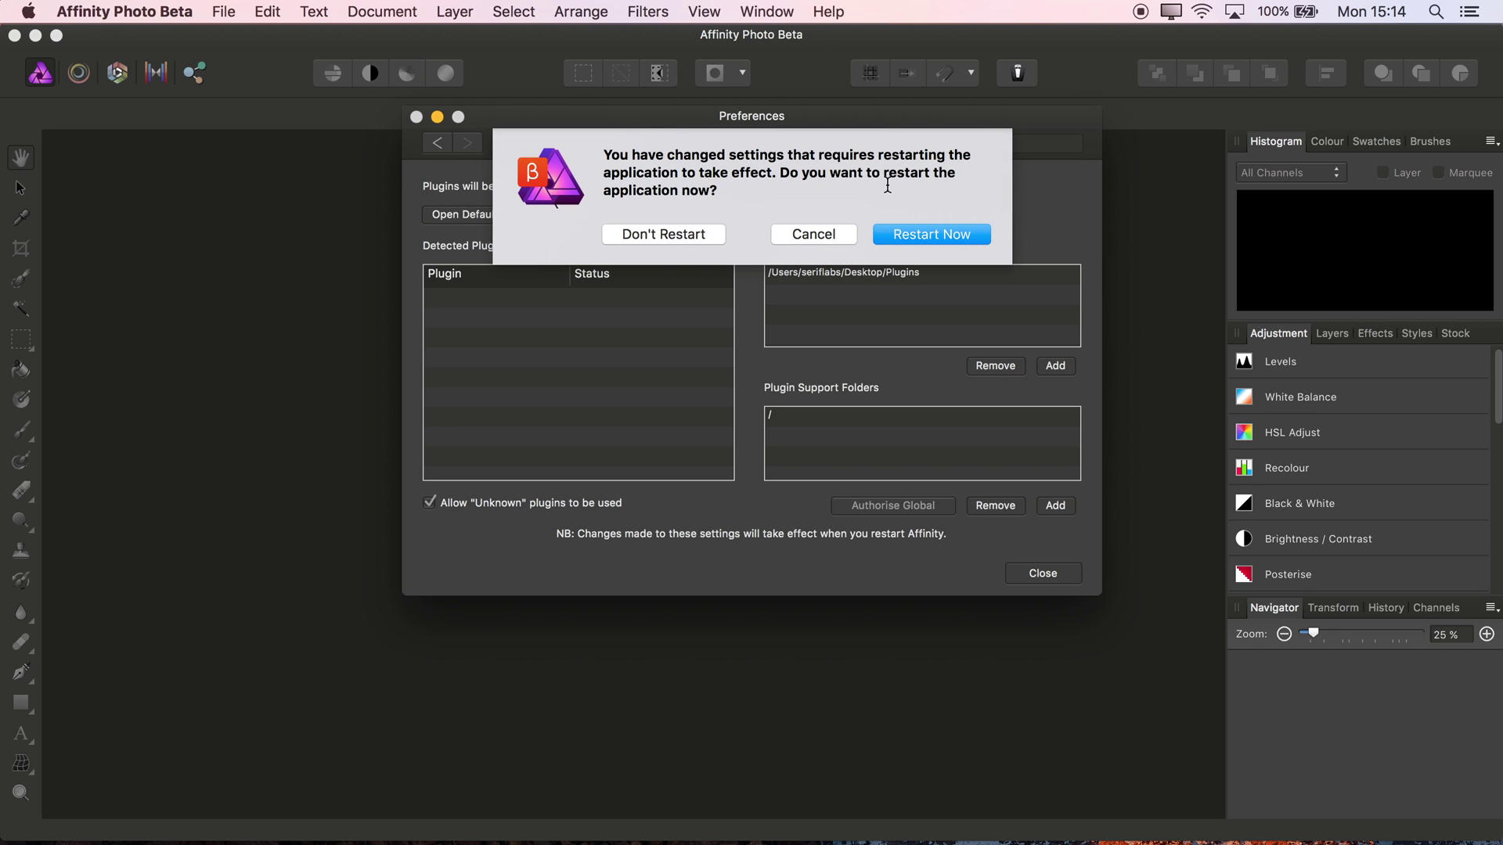
left_click(959, 232)
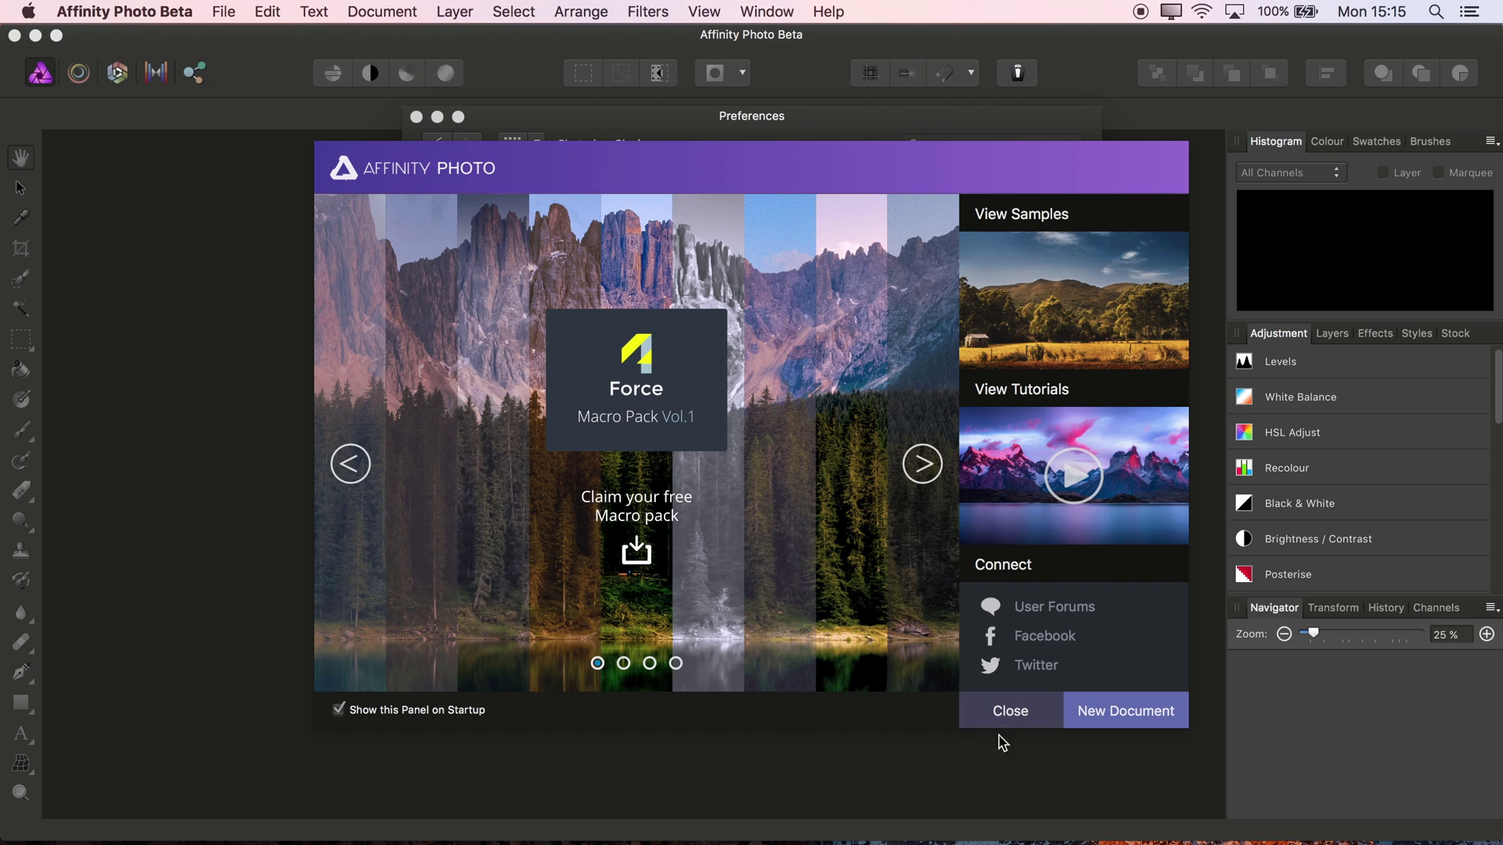
Step: Confirm Dfine 2 and the other Nik filters appear under Detected Plugins, close preferences and go full screen
left_click(1012, 719)
scroll(726, 331, "down", 5)
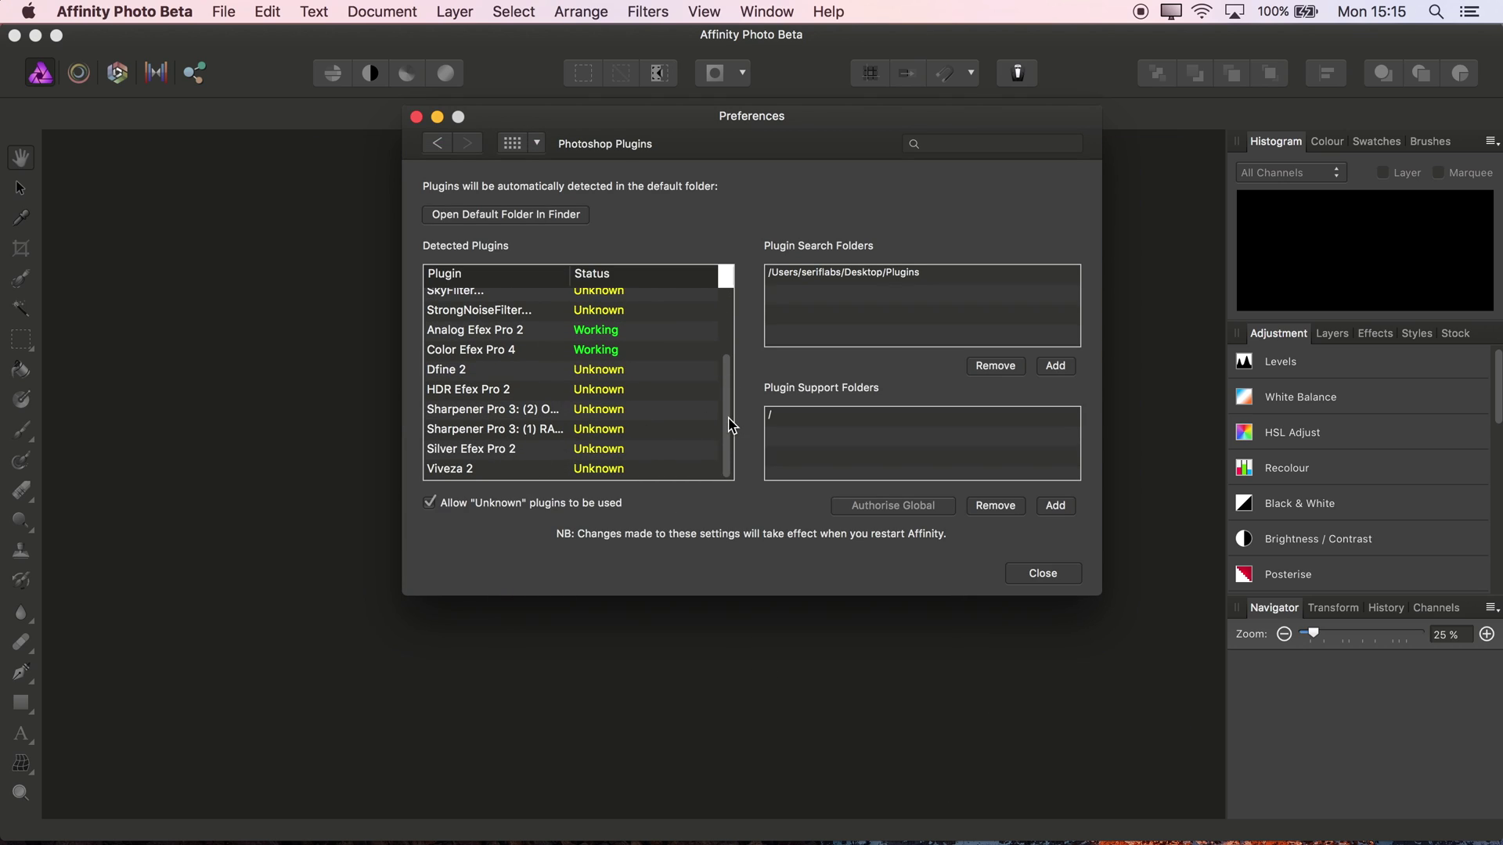
scroll(728, 425, "up", 5)
left_click(1038, 574)
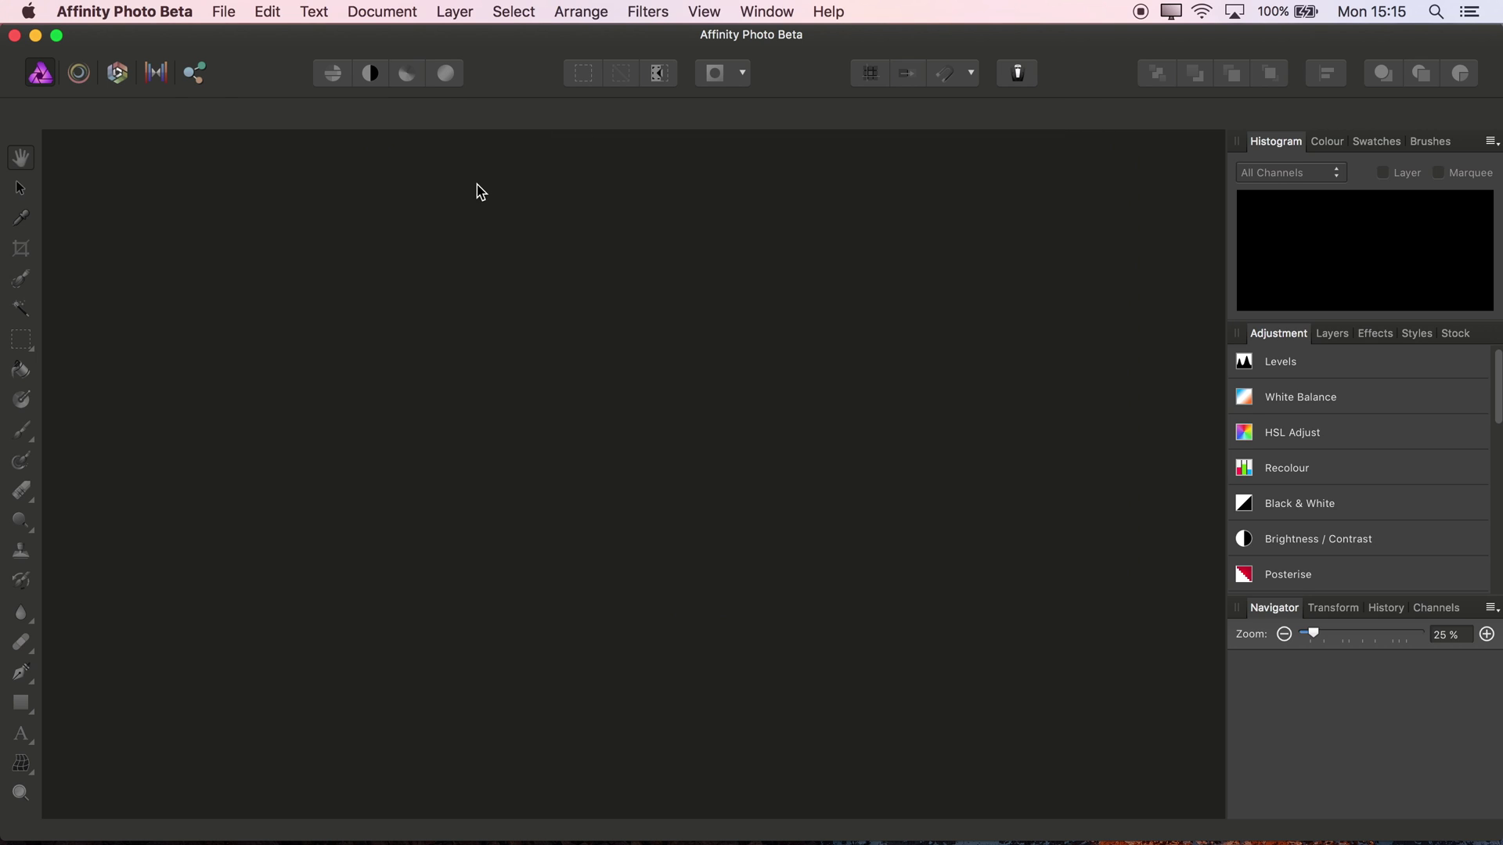
left_click(56, 35)
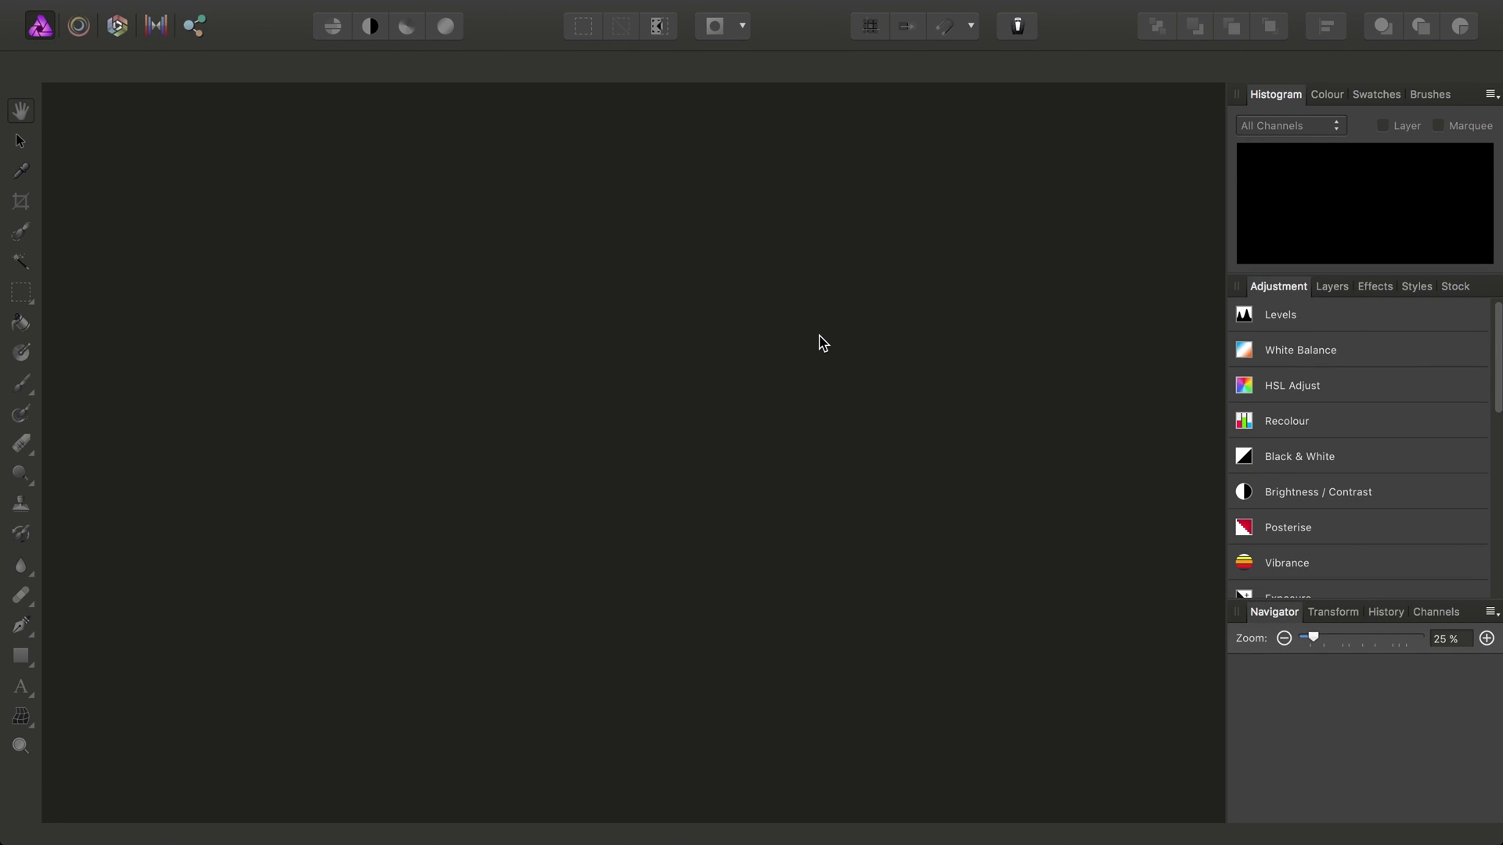
mouse_move(321, 4)
left_click(223, 11)
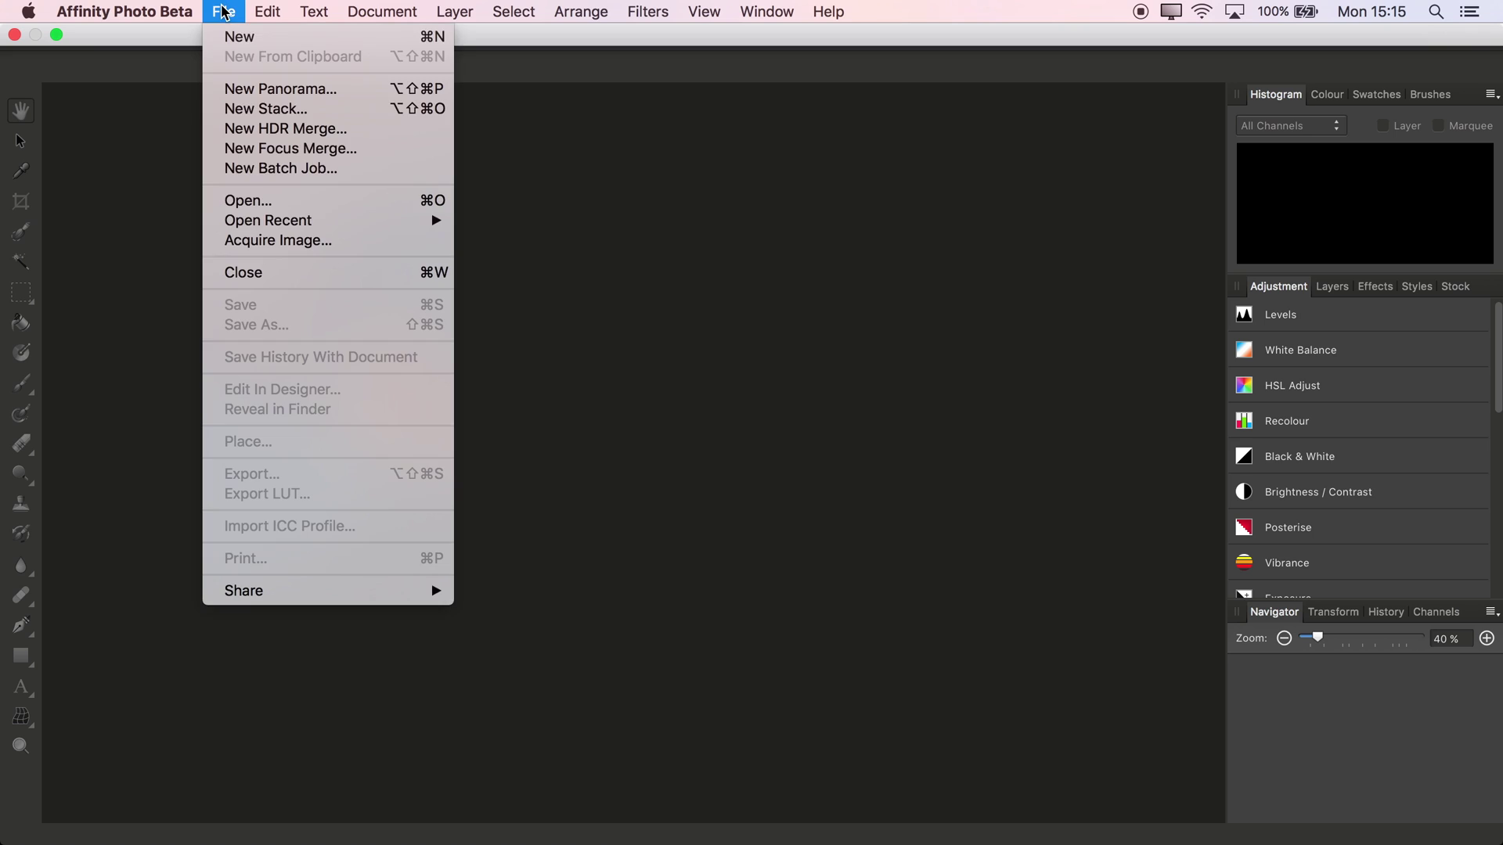
Step: Open the most recent bird RAW photo in Develop and show its noise reduction settings
mouse_move(336, 221)
left_click(511, 222)
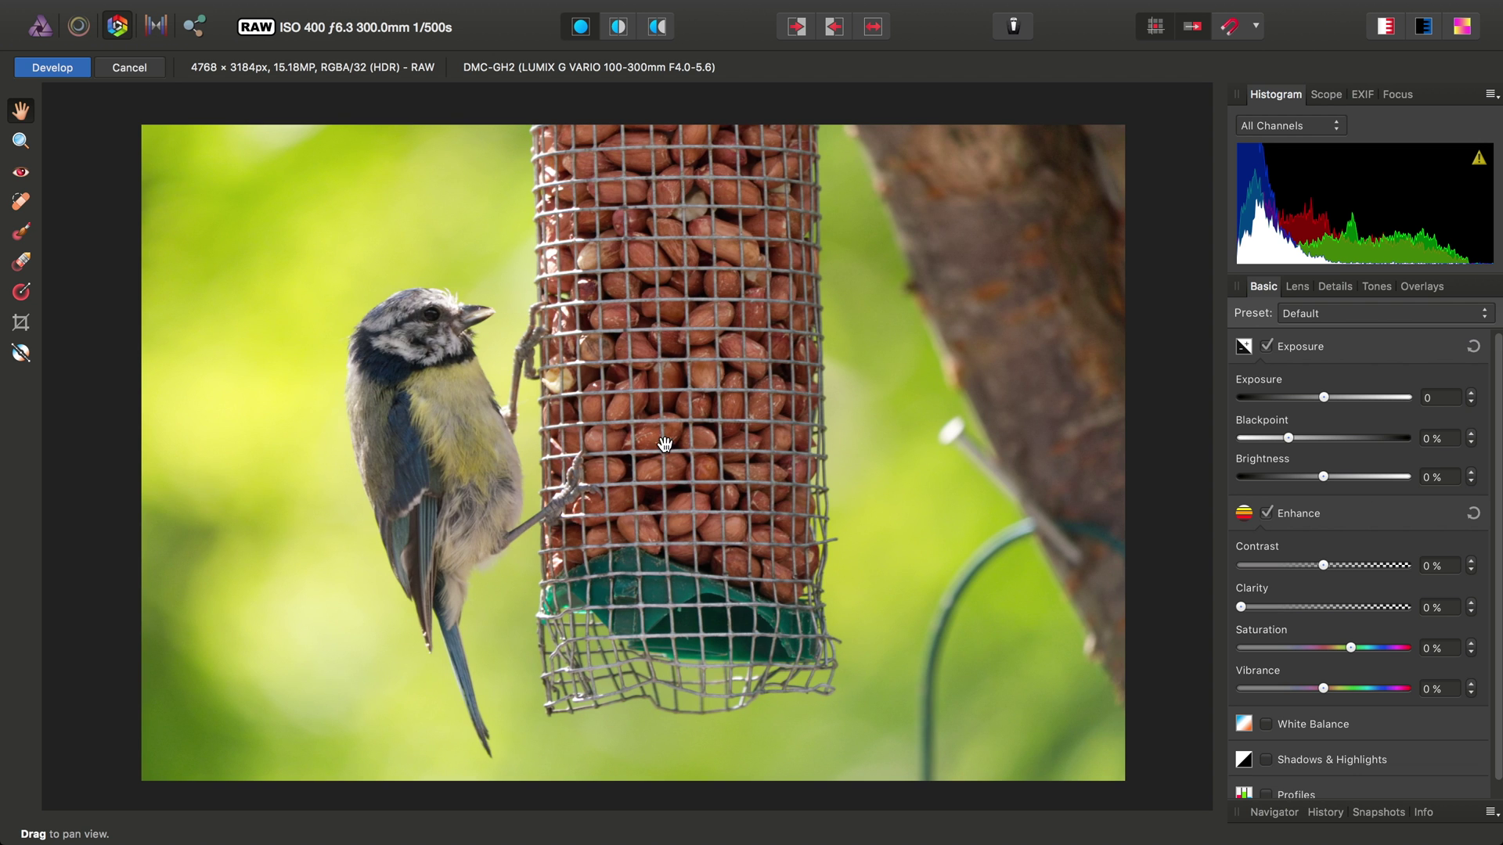
left_click(1334, 288)
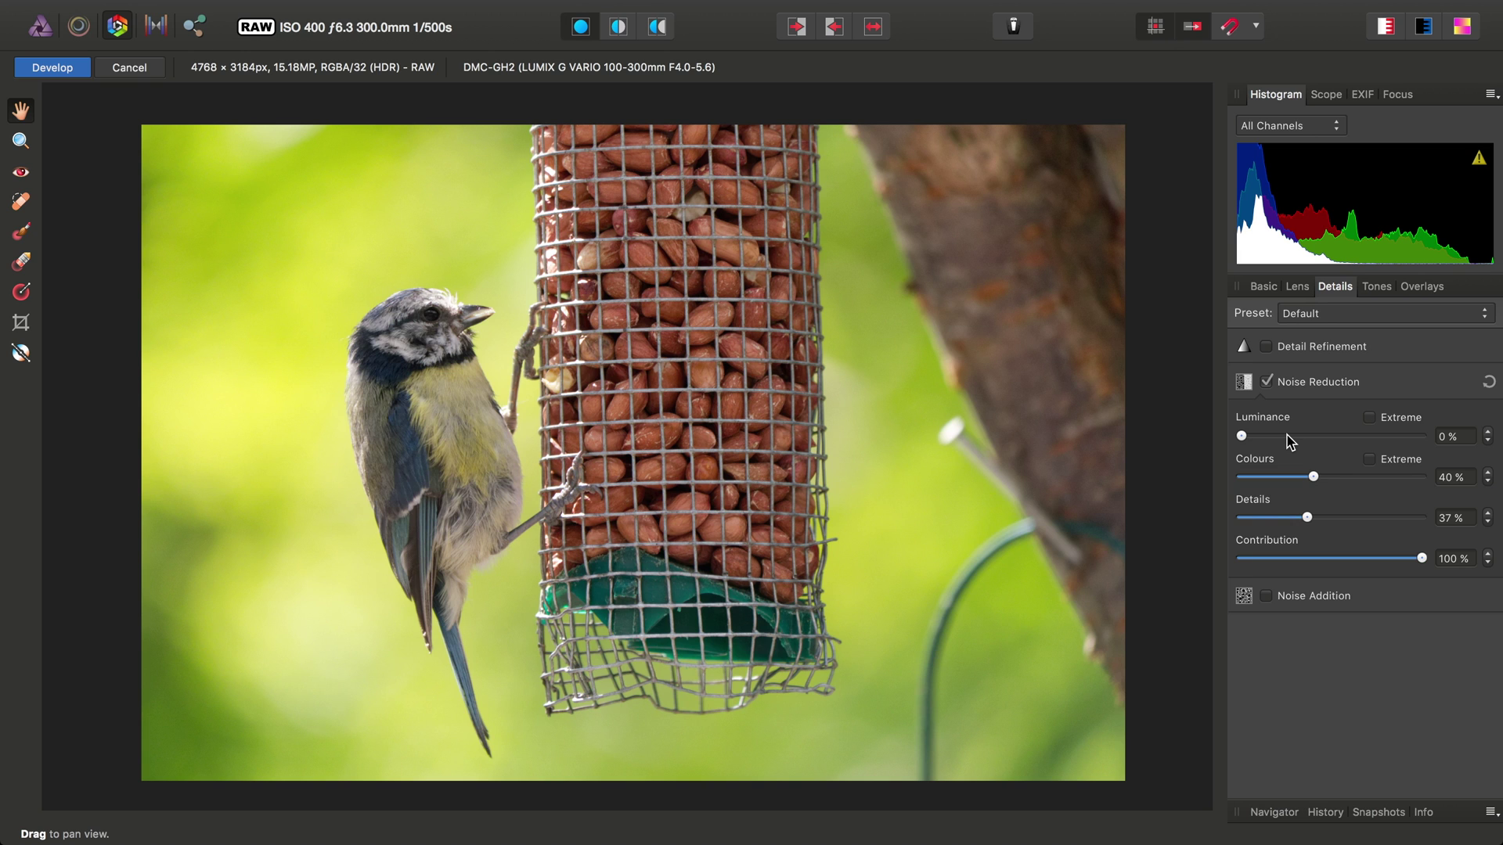
Step: Zoom into the plain green background and turn off RAW noise reduction to reveal the noise
scroll(384, 275, "up", 3)
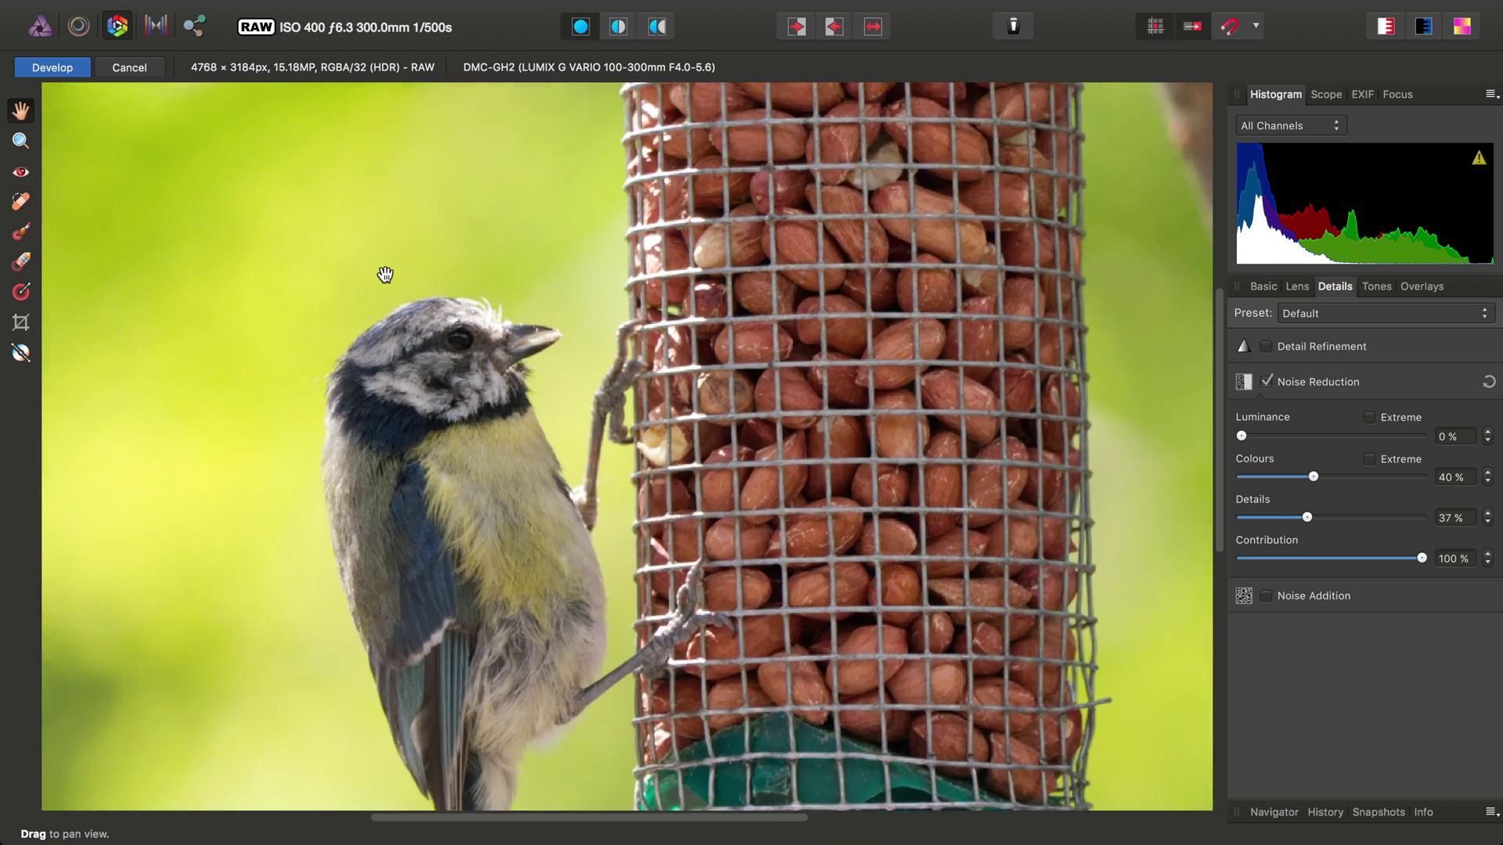
scroll(385, 274, "up", 5)
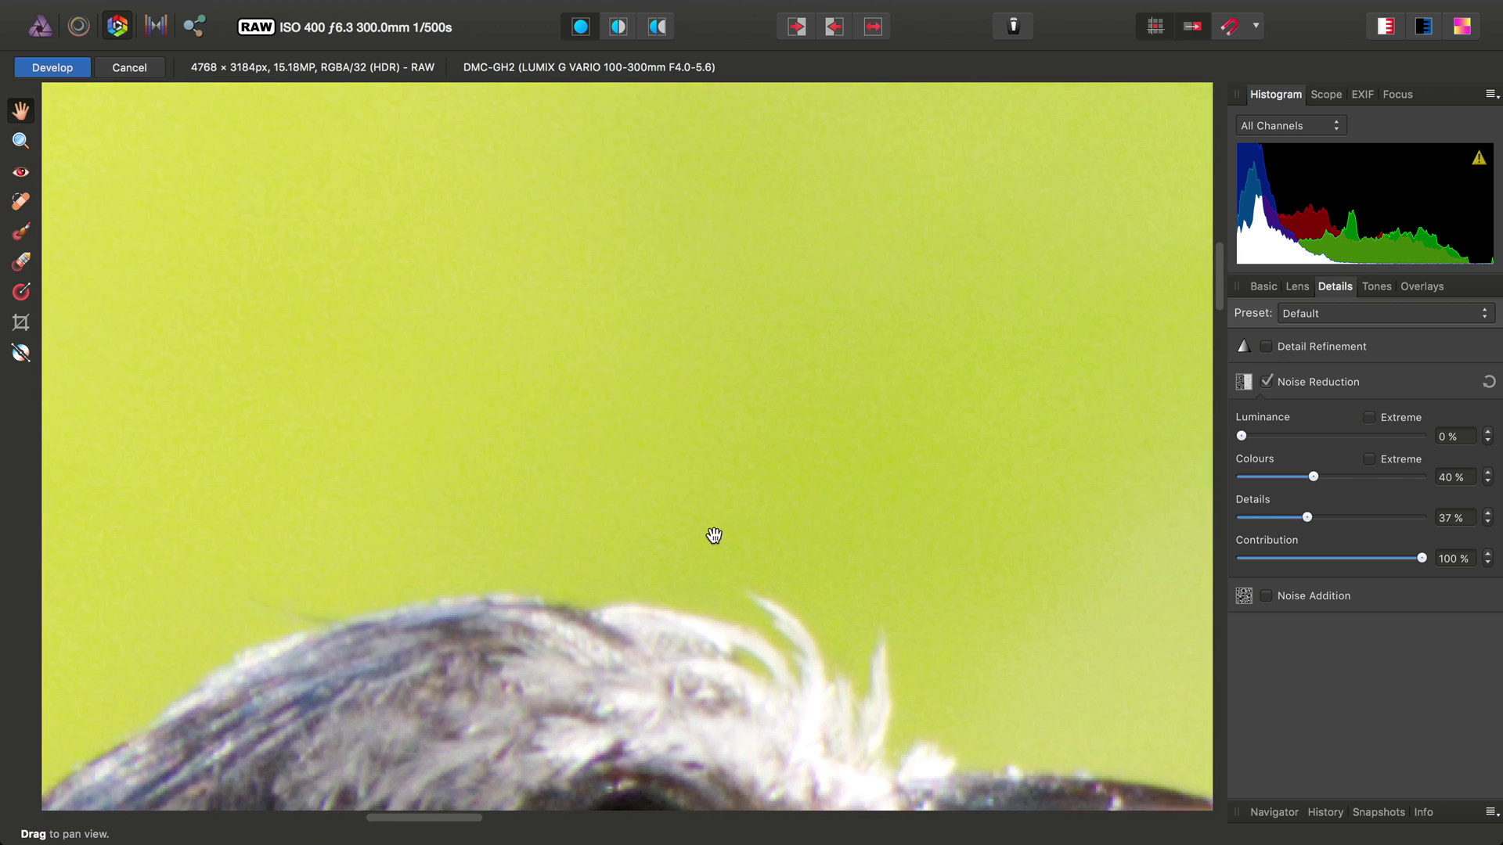
scroll(692, 444, "up", 4)
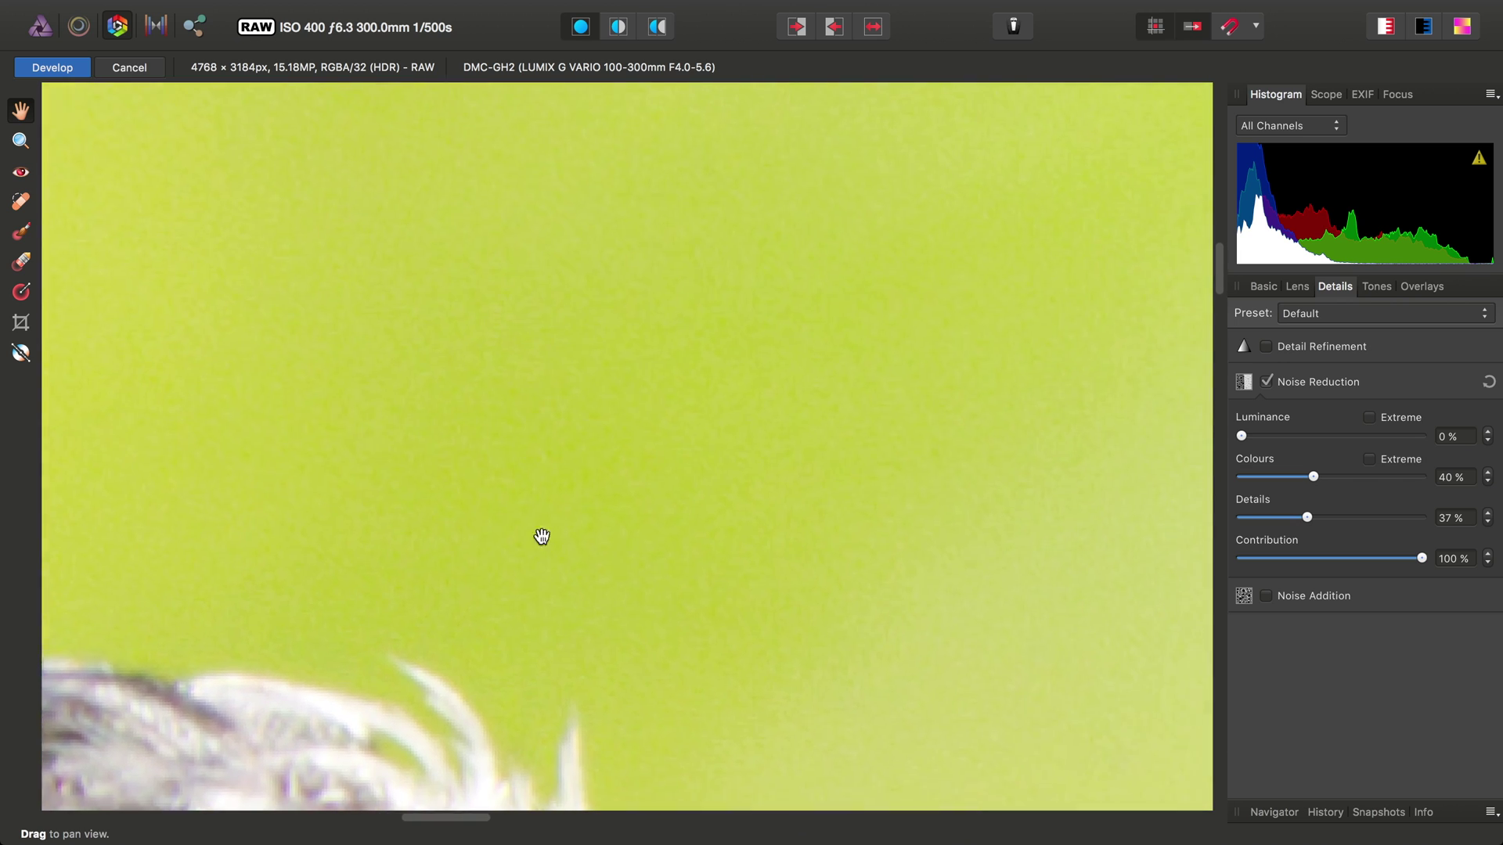
left_click_drag(722, 475, 623, 618)
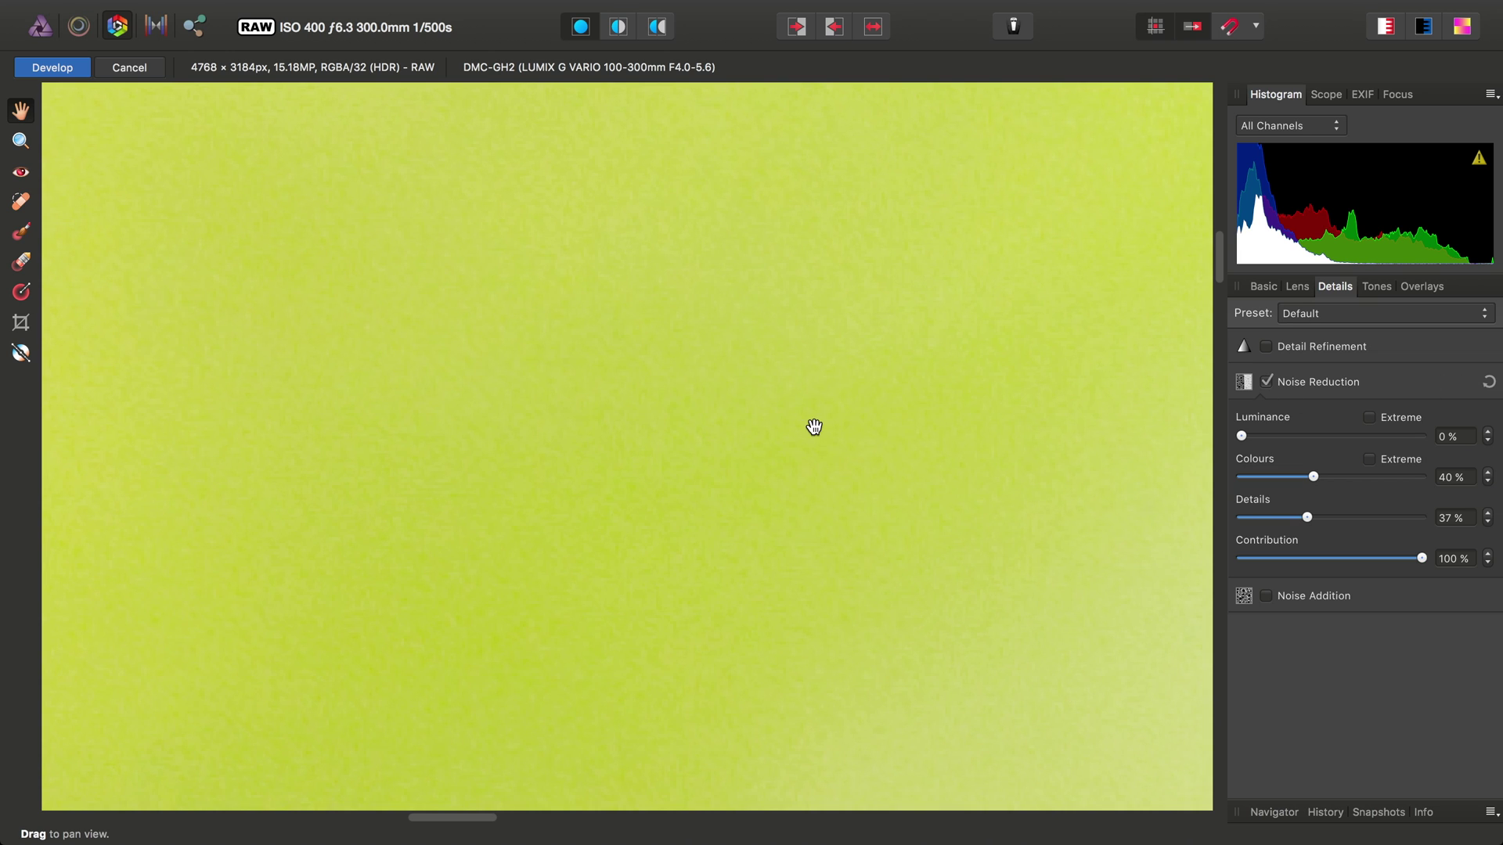
left_click_drag(788, 450, 928, 549)
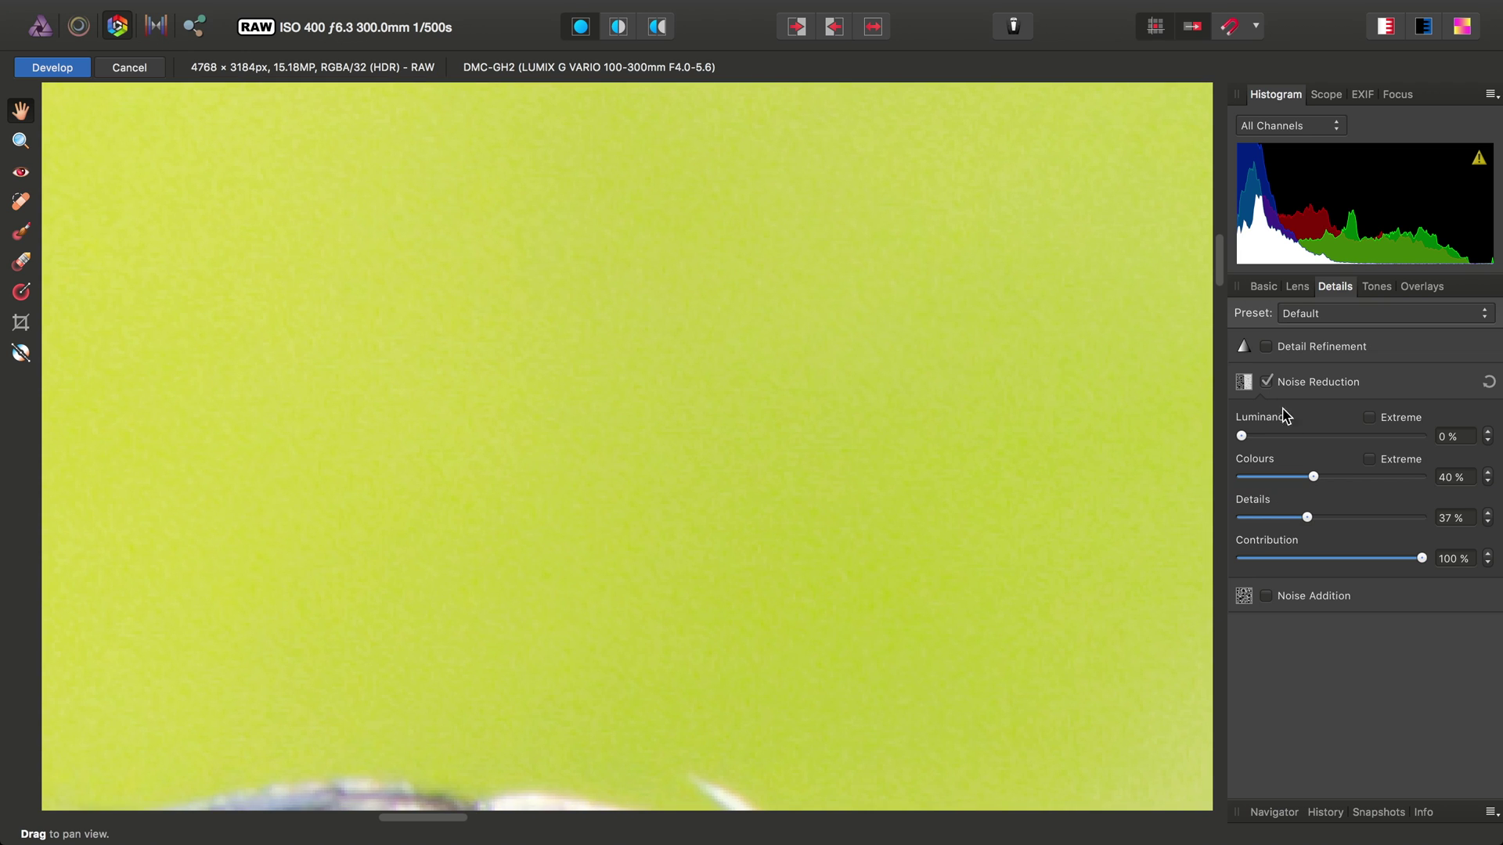
left_click(1299, 384)
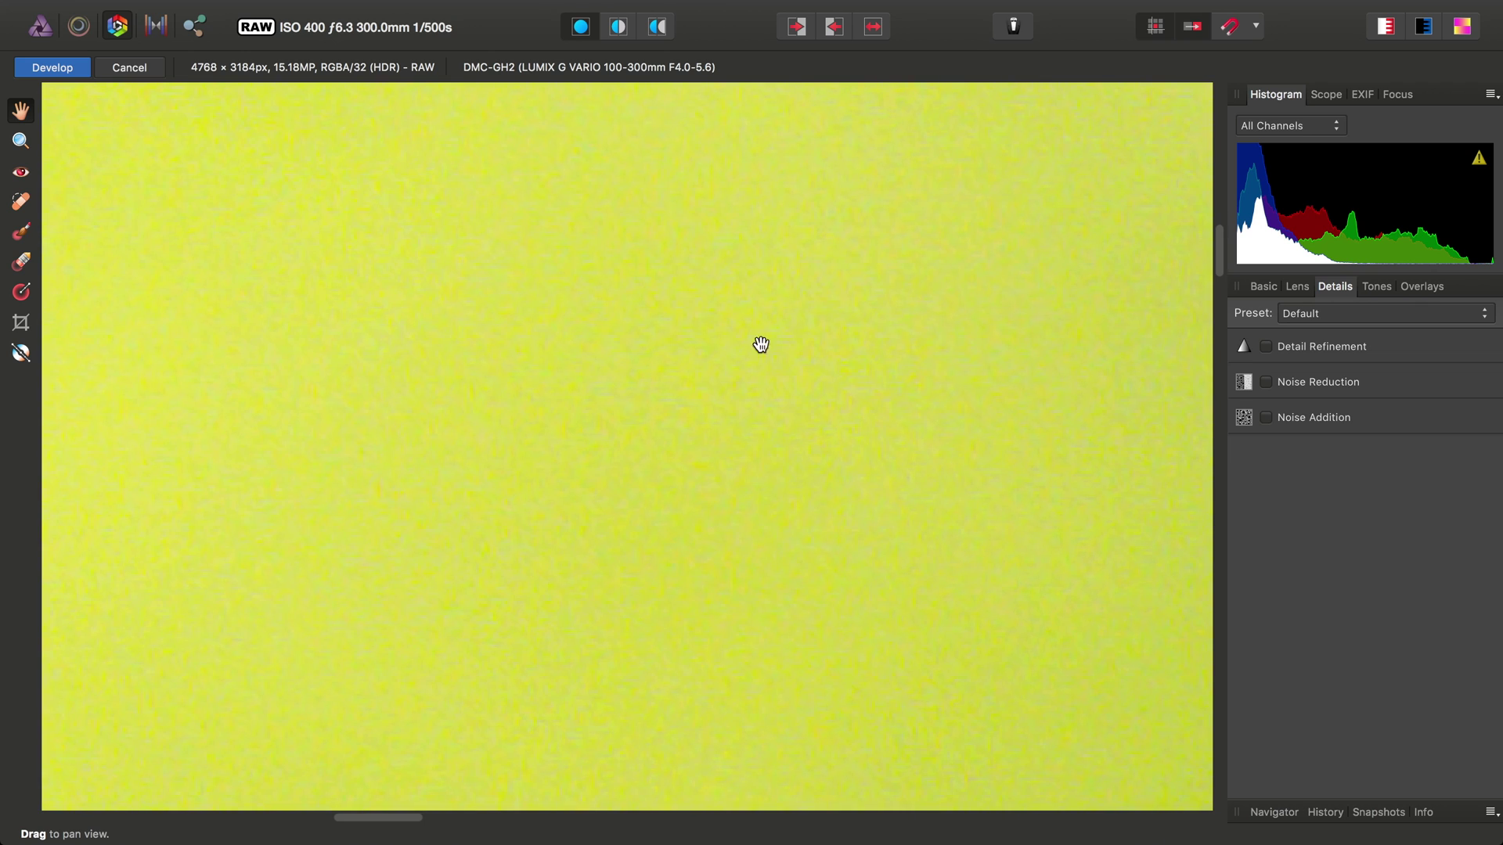
left_click_drag(703, 488, 862, 440)
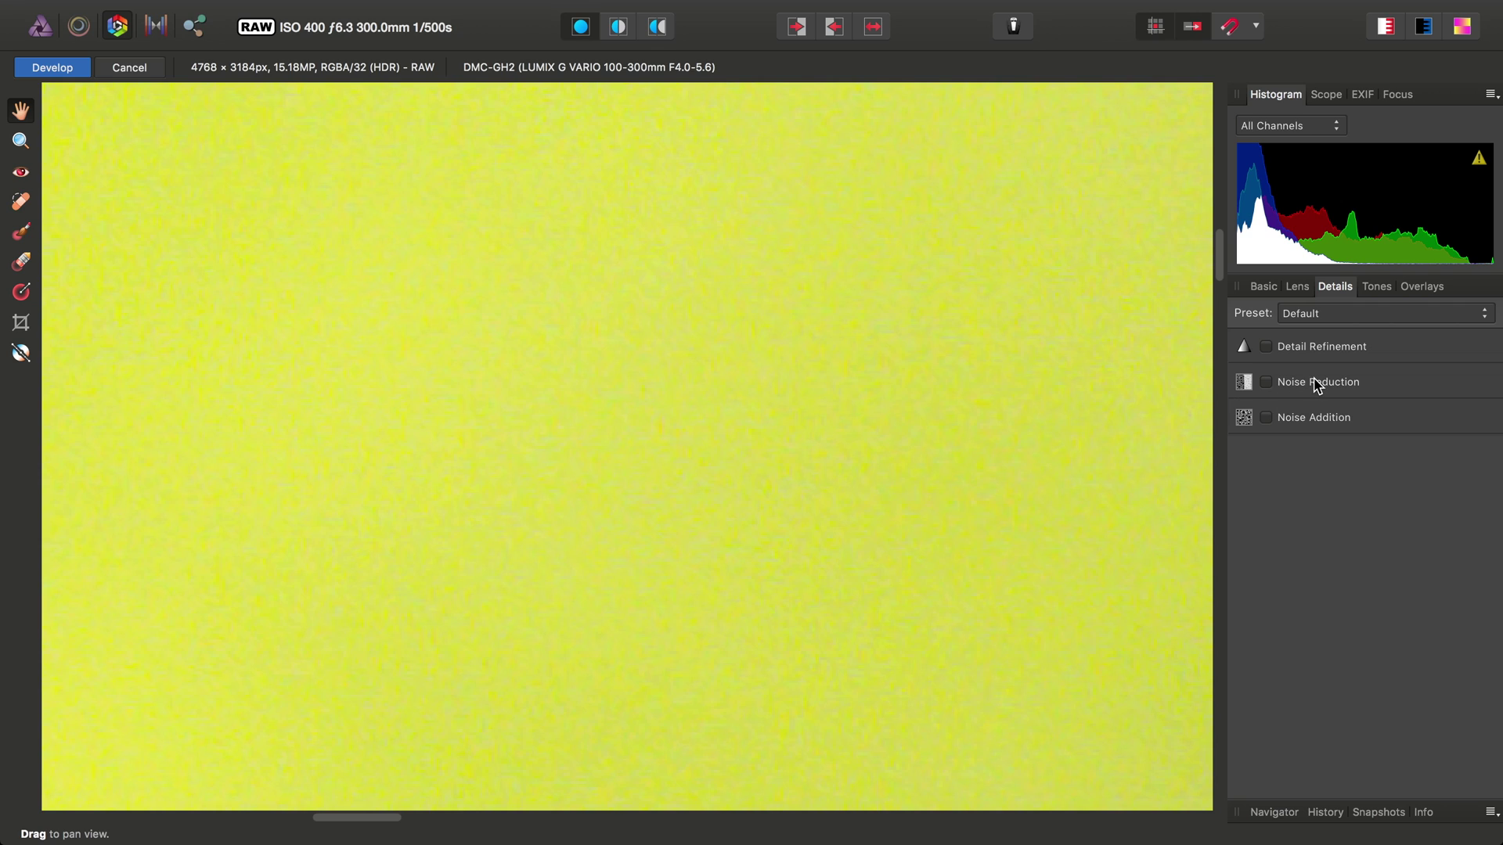
left_click(1014, 31)
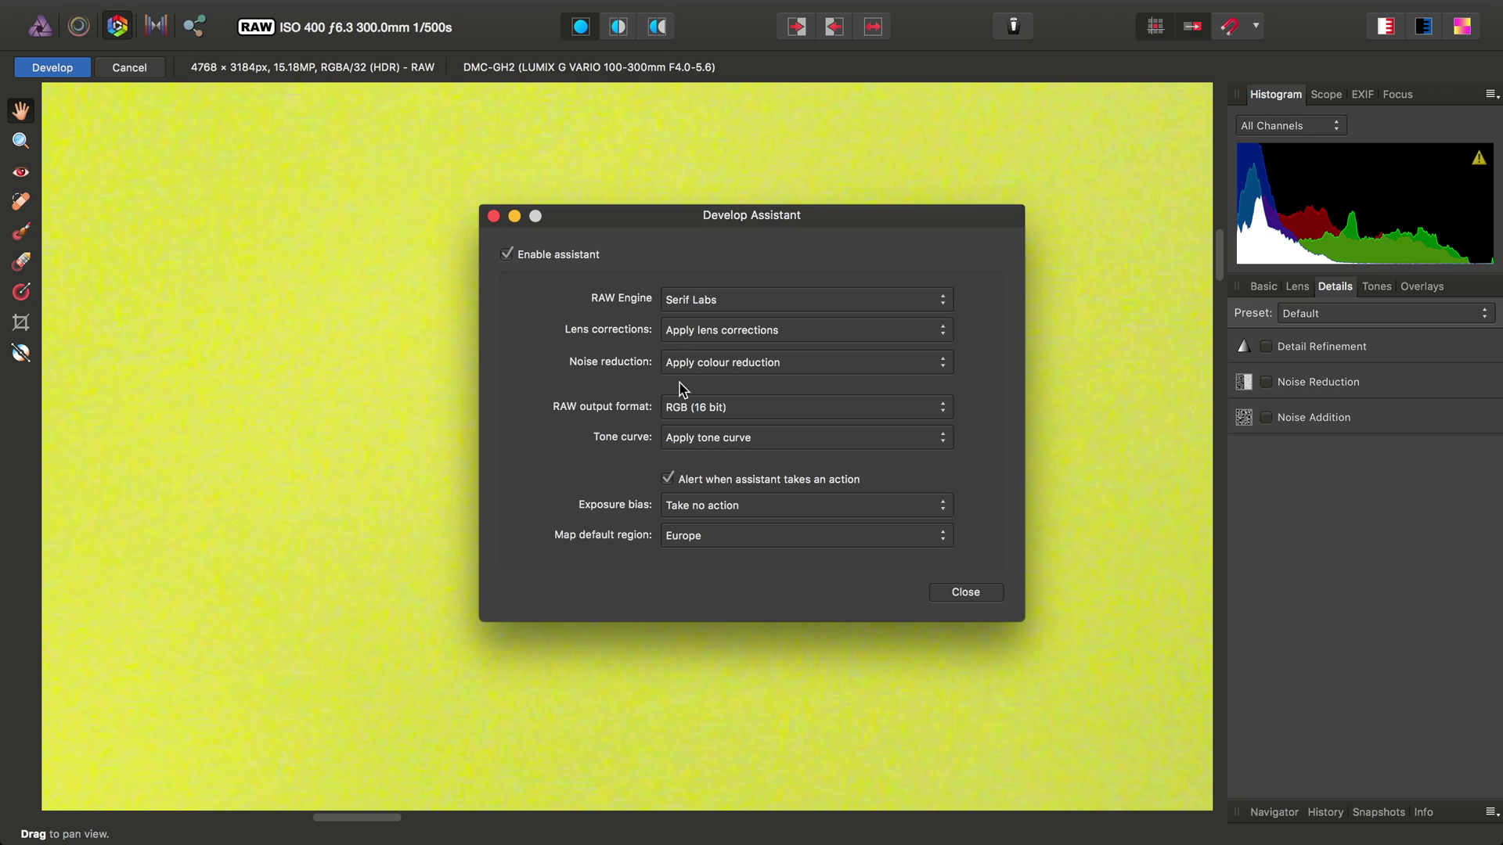
Step: Set the Develop Assistant's noise reduction to Take no action, then fit the whole photo in view
left_click(829, 365)
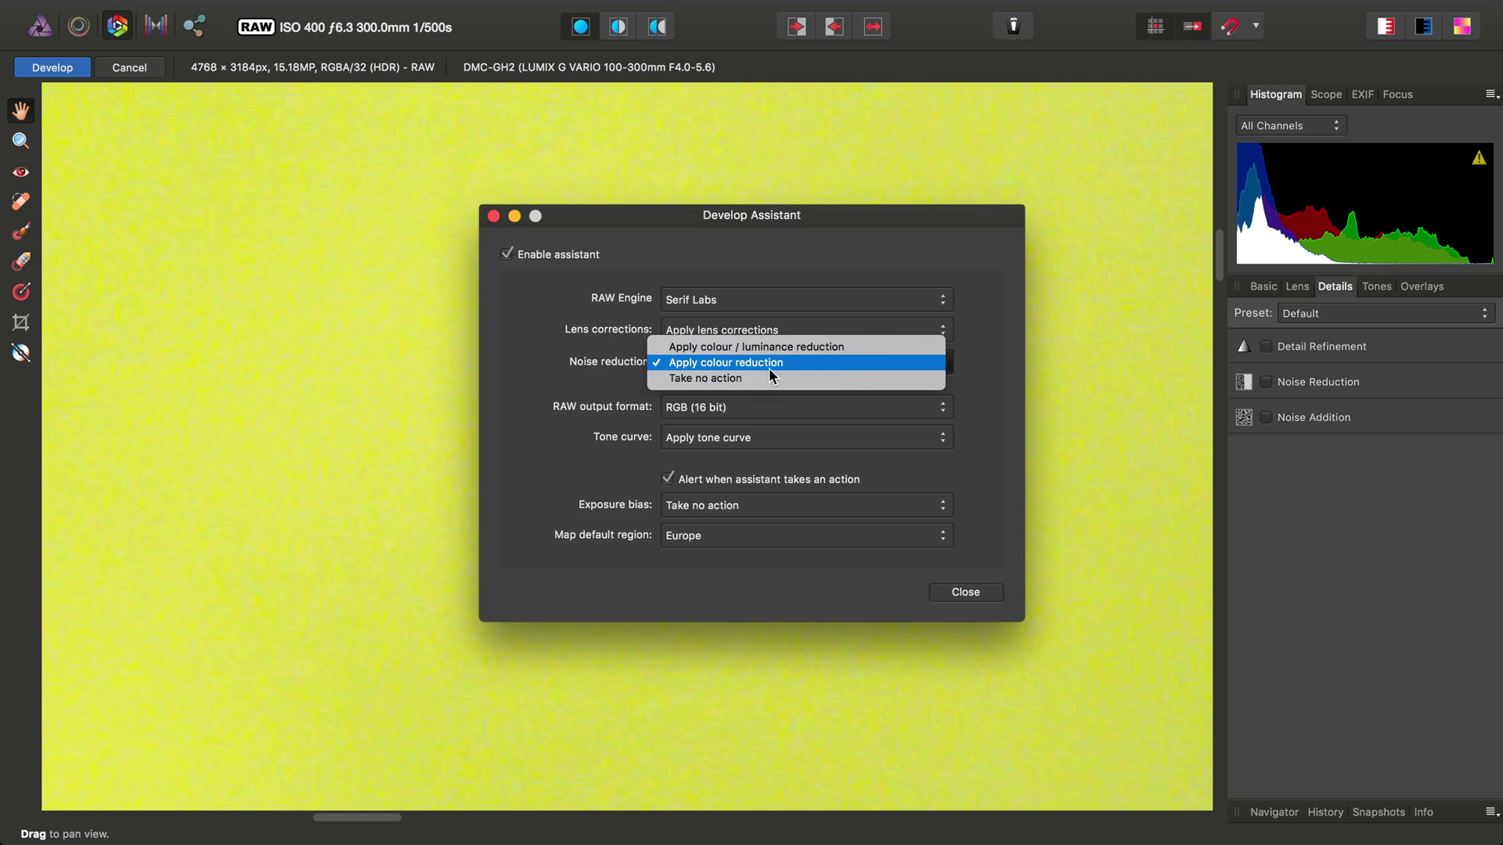
left_click(707, 380)
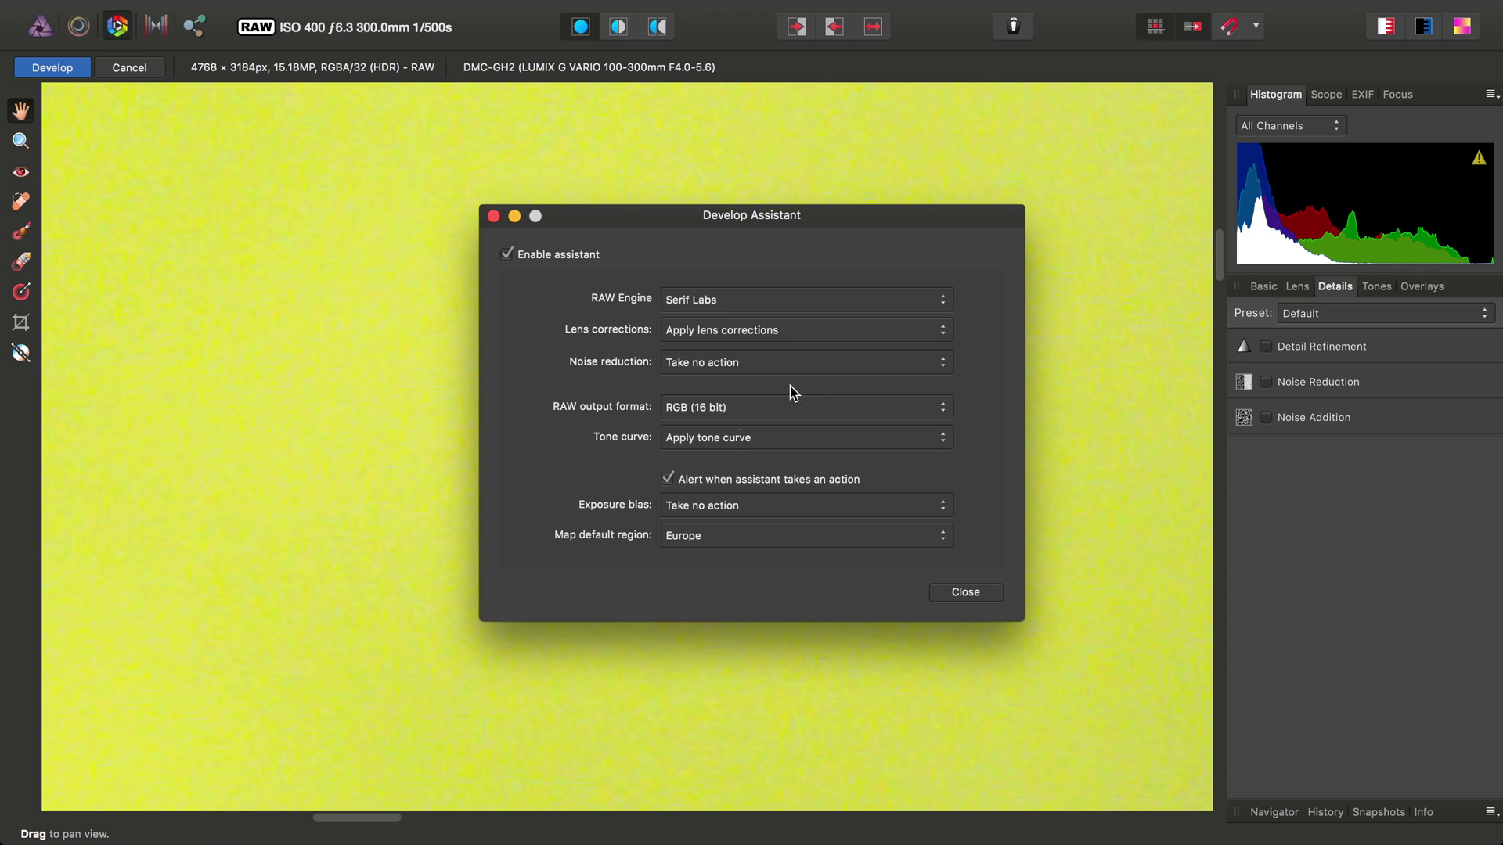
left_click(960, 595)
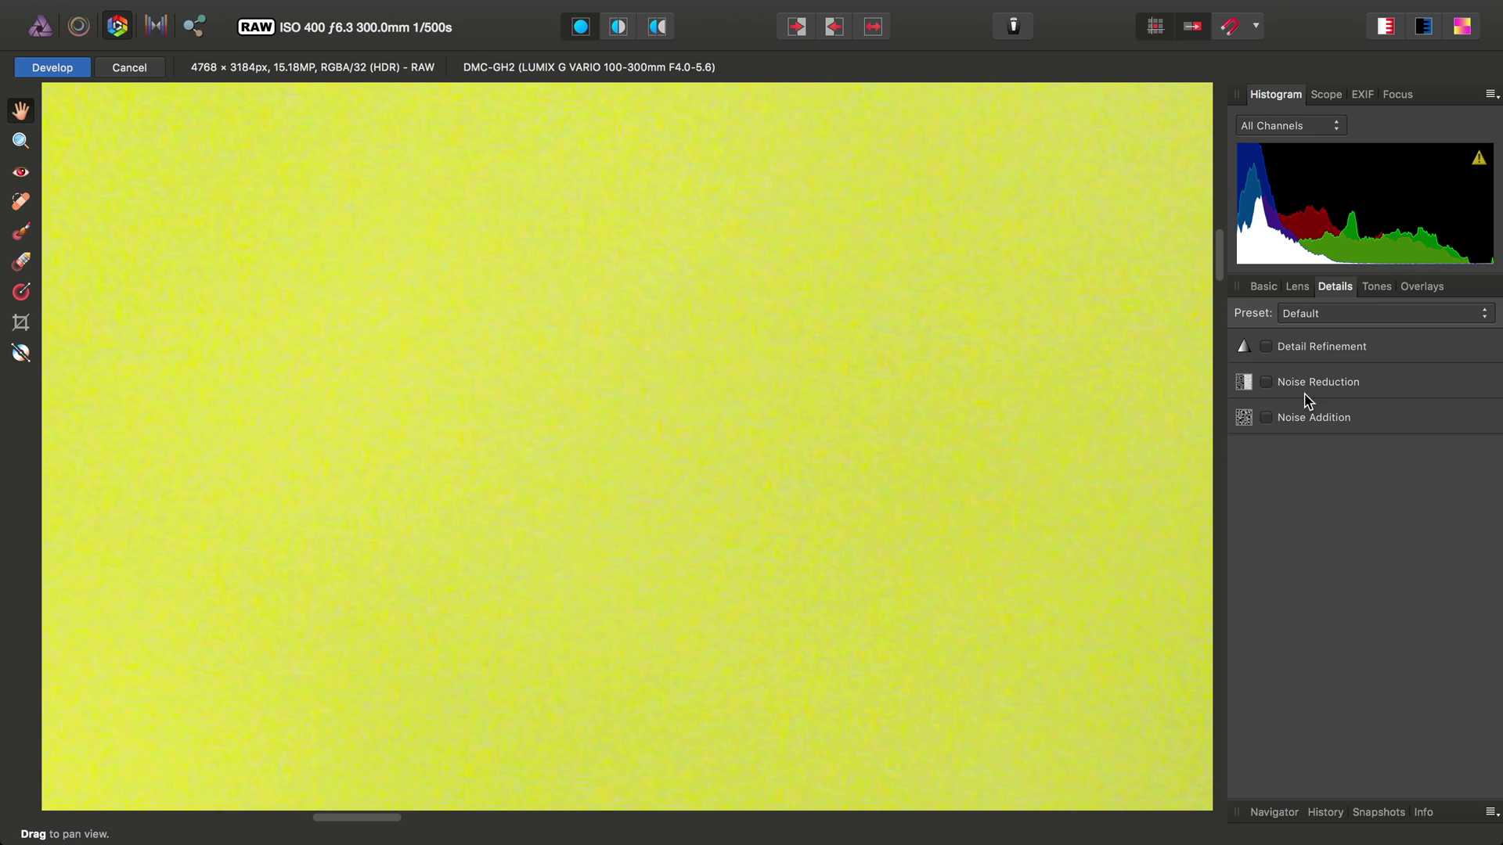
key("super+0")
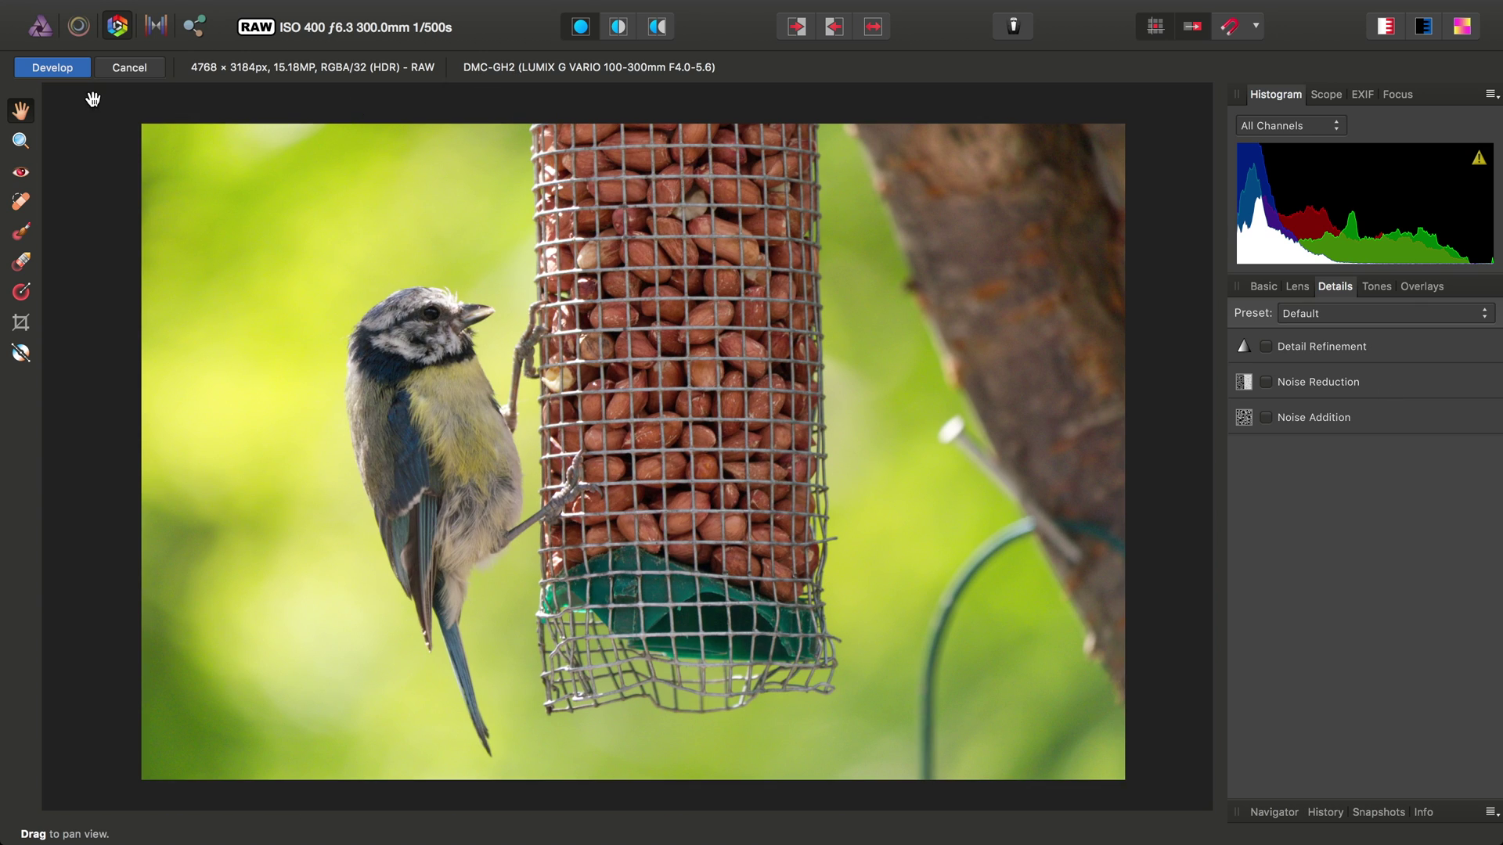
Step: Develop the RAW photo, duplicate the Background layer and rename the copy 'Nik'
left_click(55, 68)
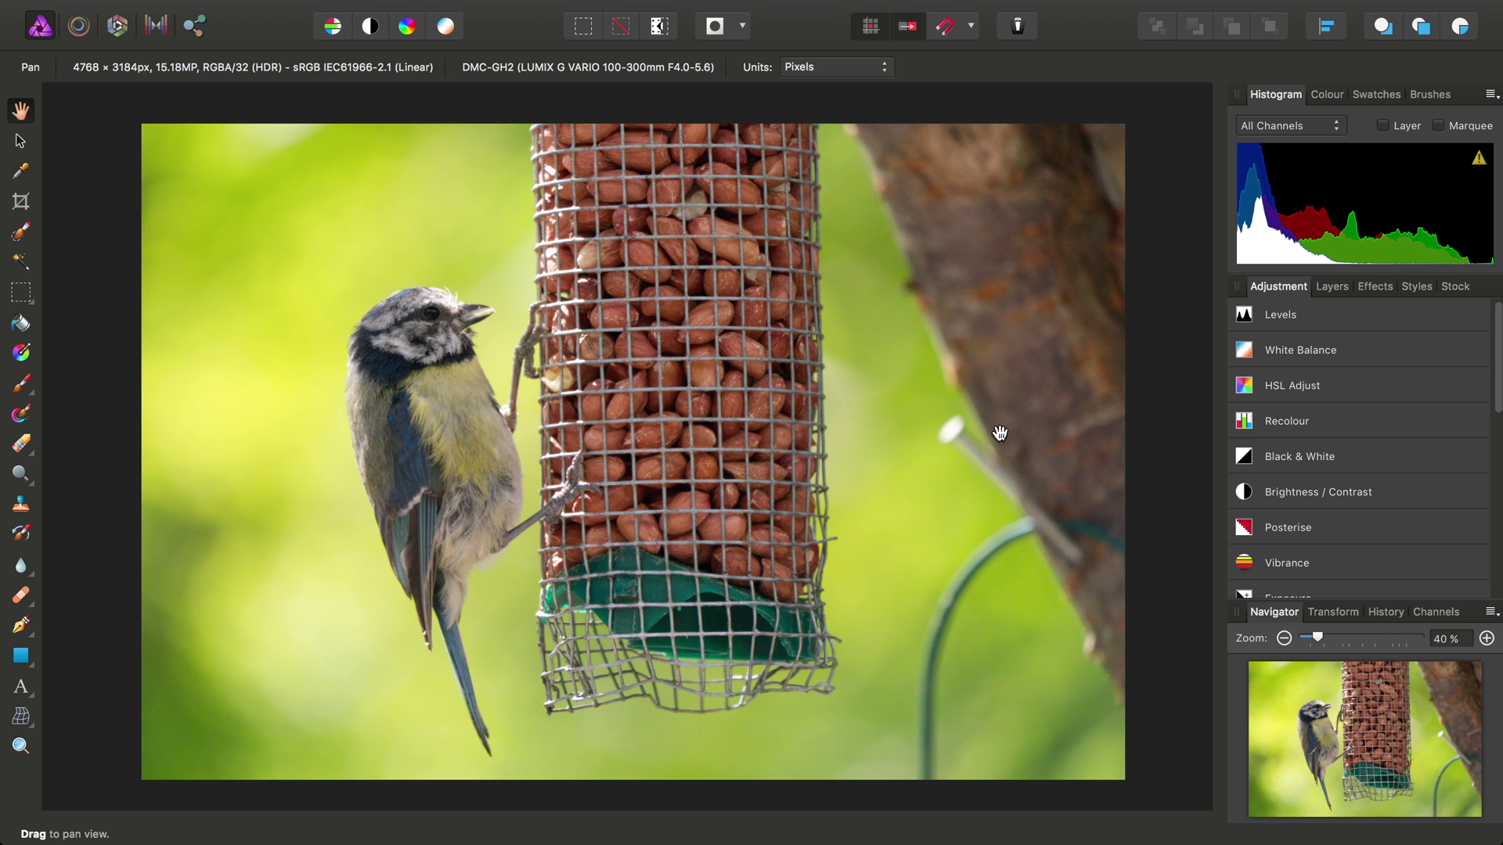
left_click(1333, 291)
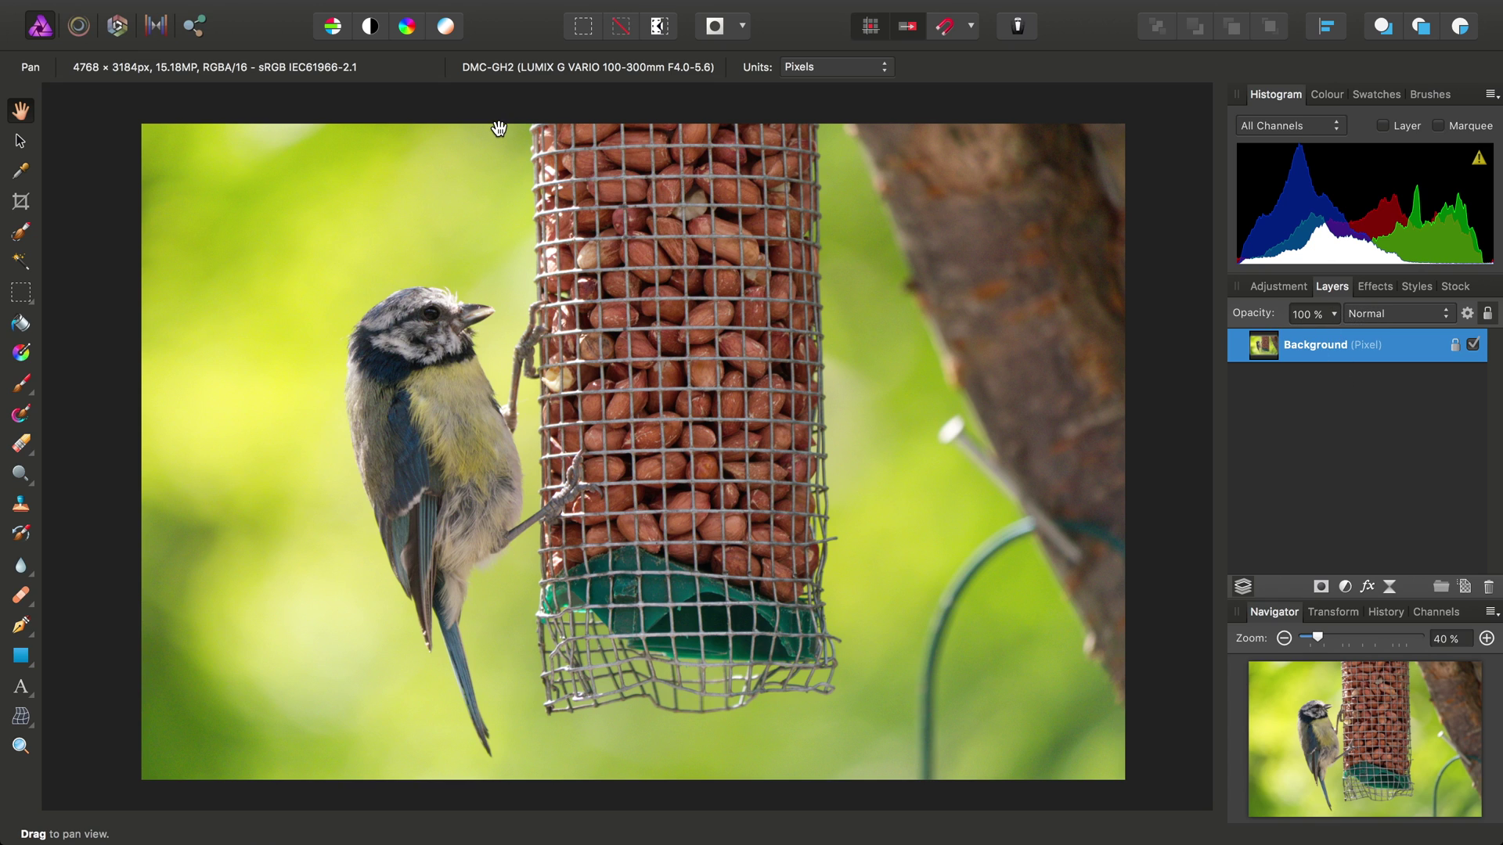
left_click(460, 11)
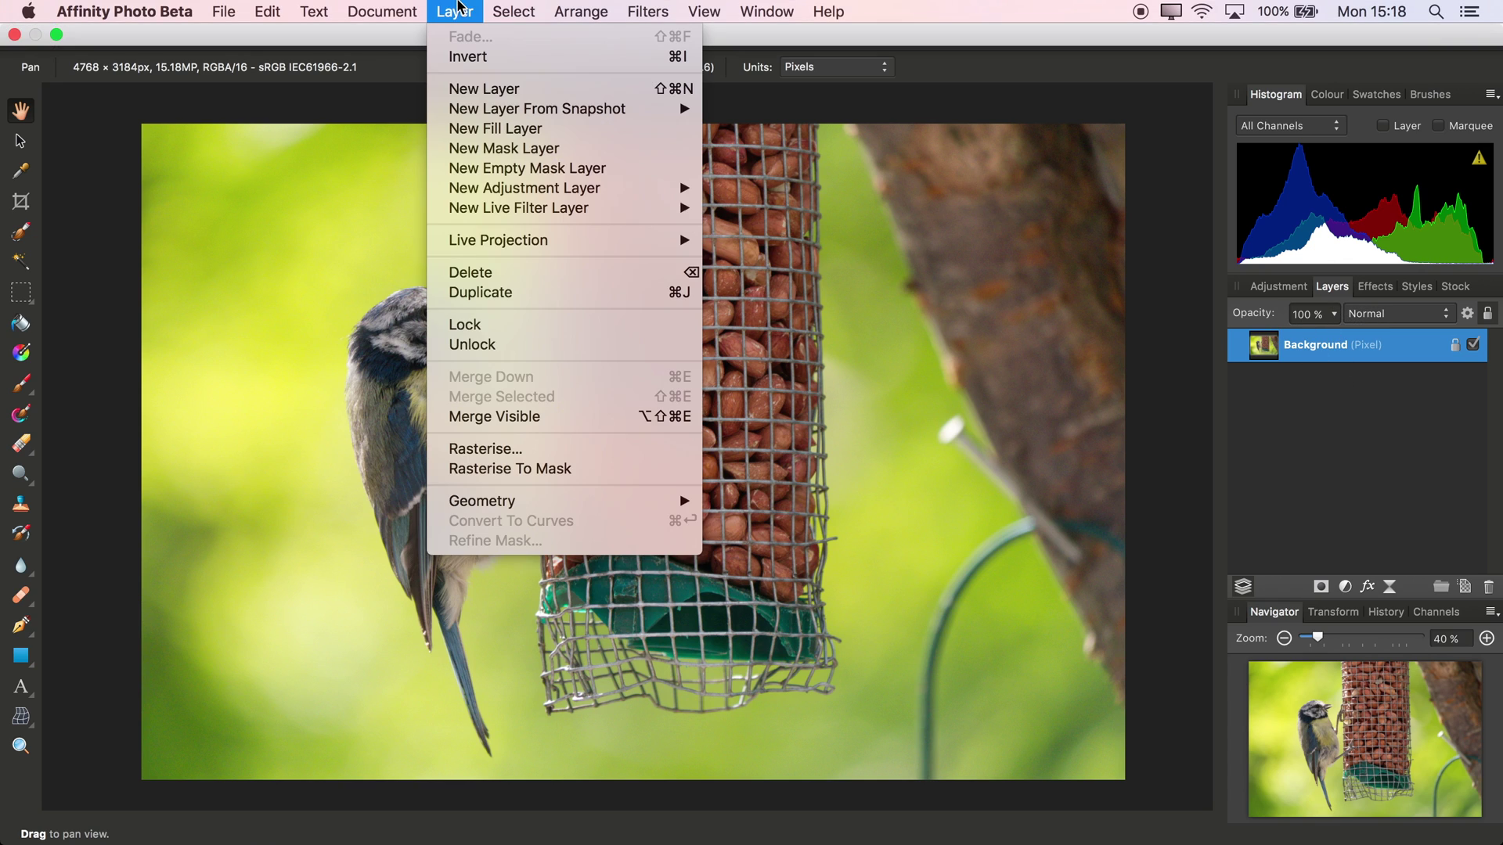
left_click(548, 293)
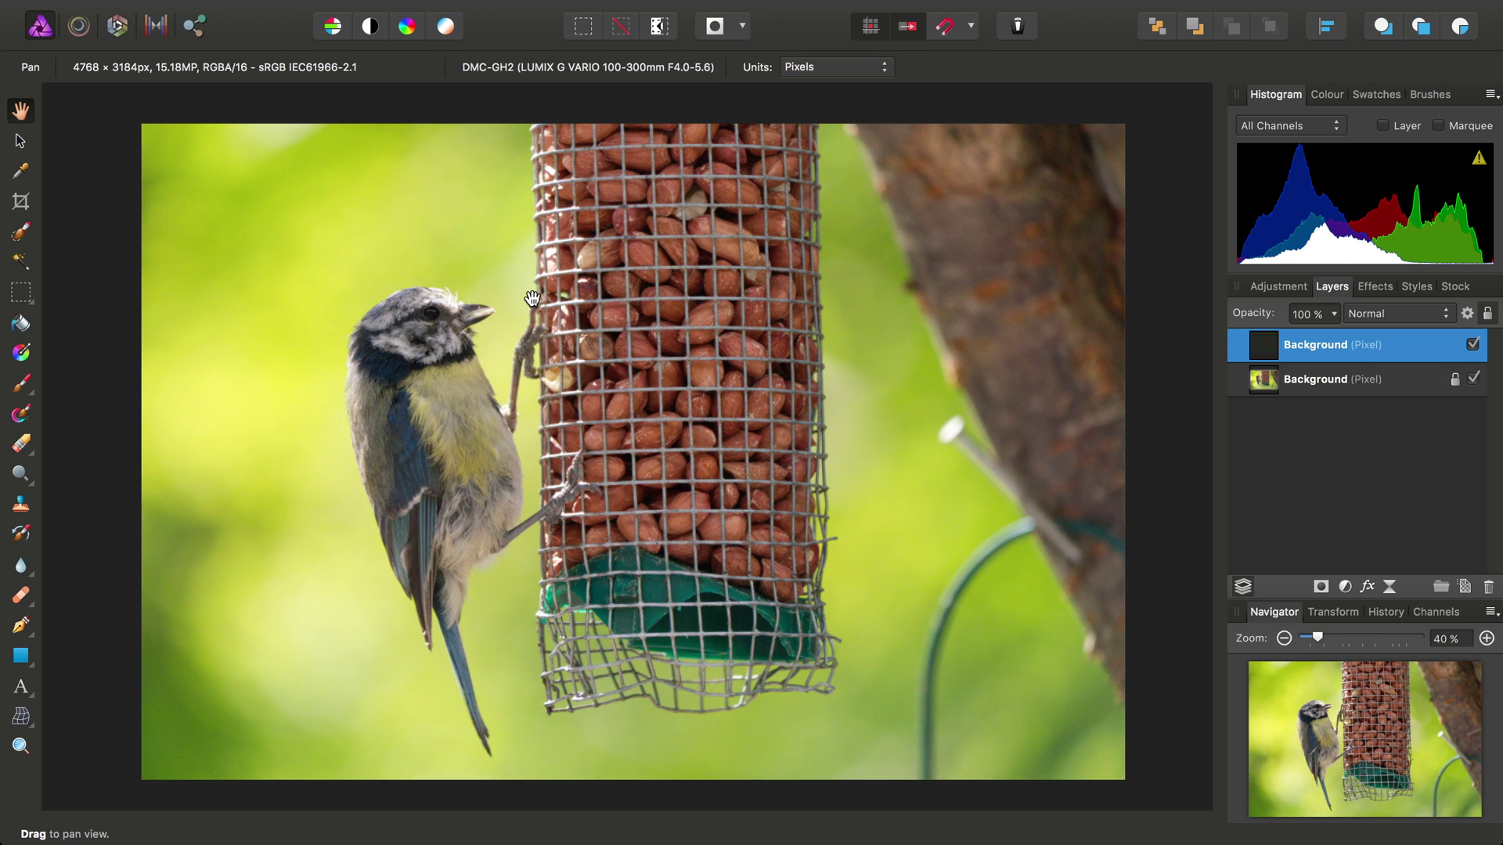
double_click(1316, 345)
type("Nik")
key("Return")
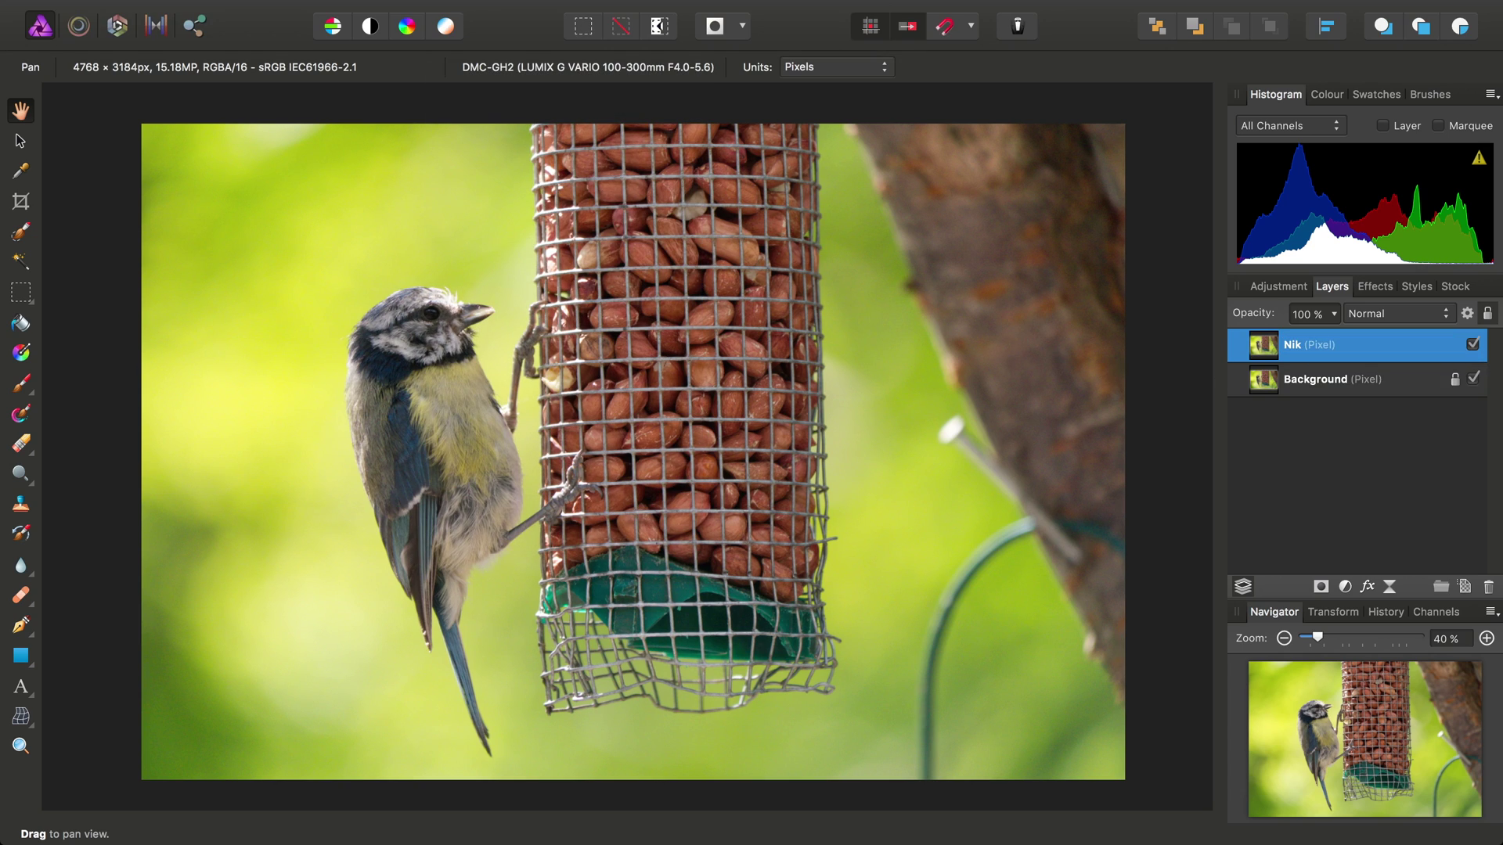
Step: Run Filters > Plugins > Nik Collection > Dfine 2 on the Nik layer and maximise its window
mouse_move(565, 4)
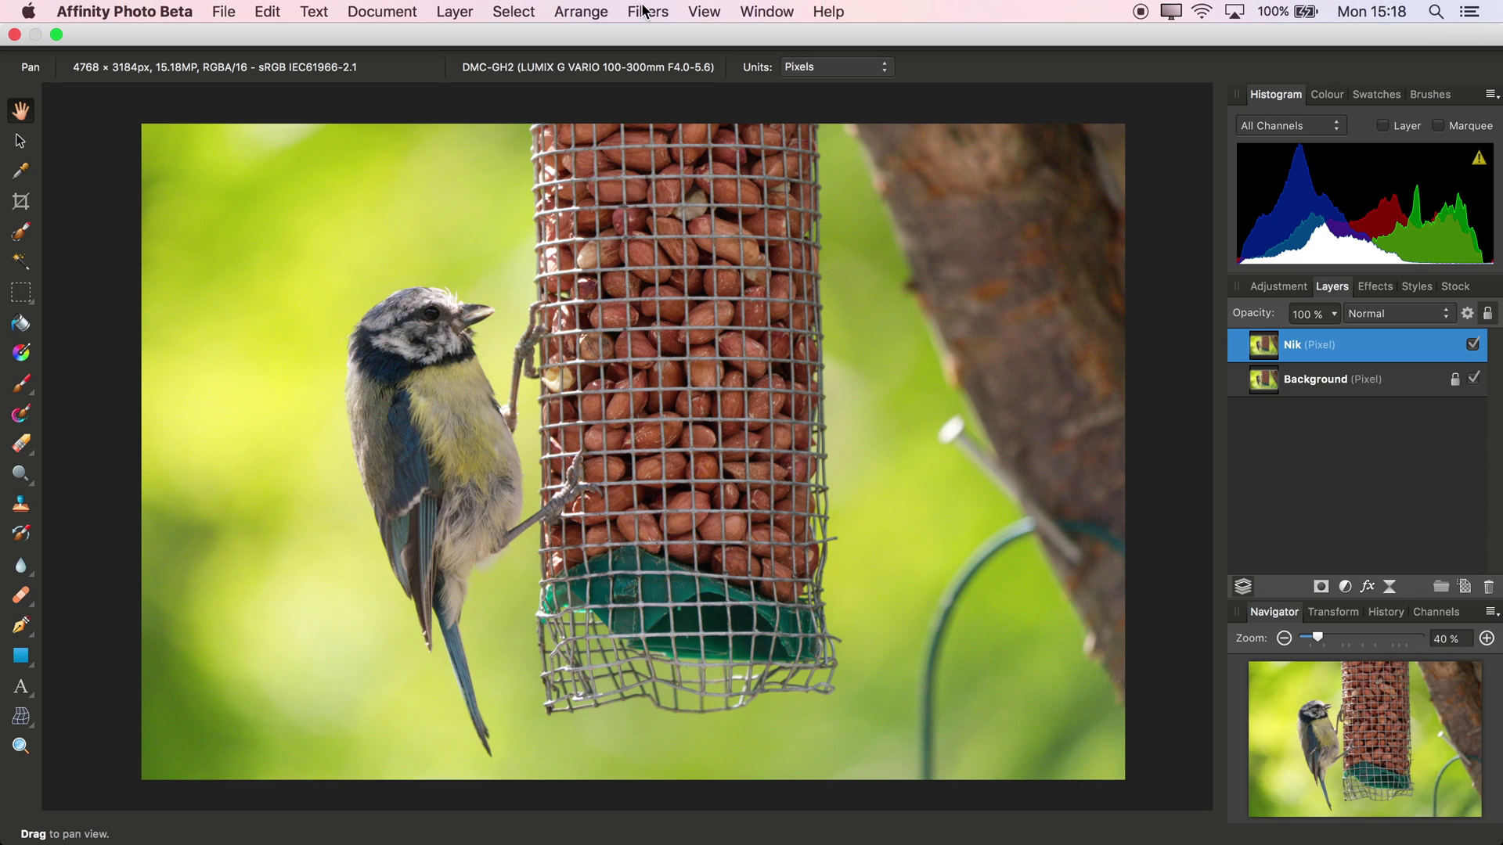
left_click(657, 9)
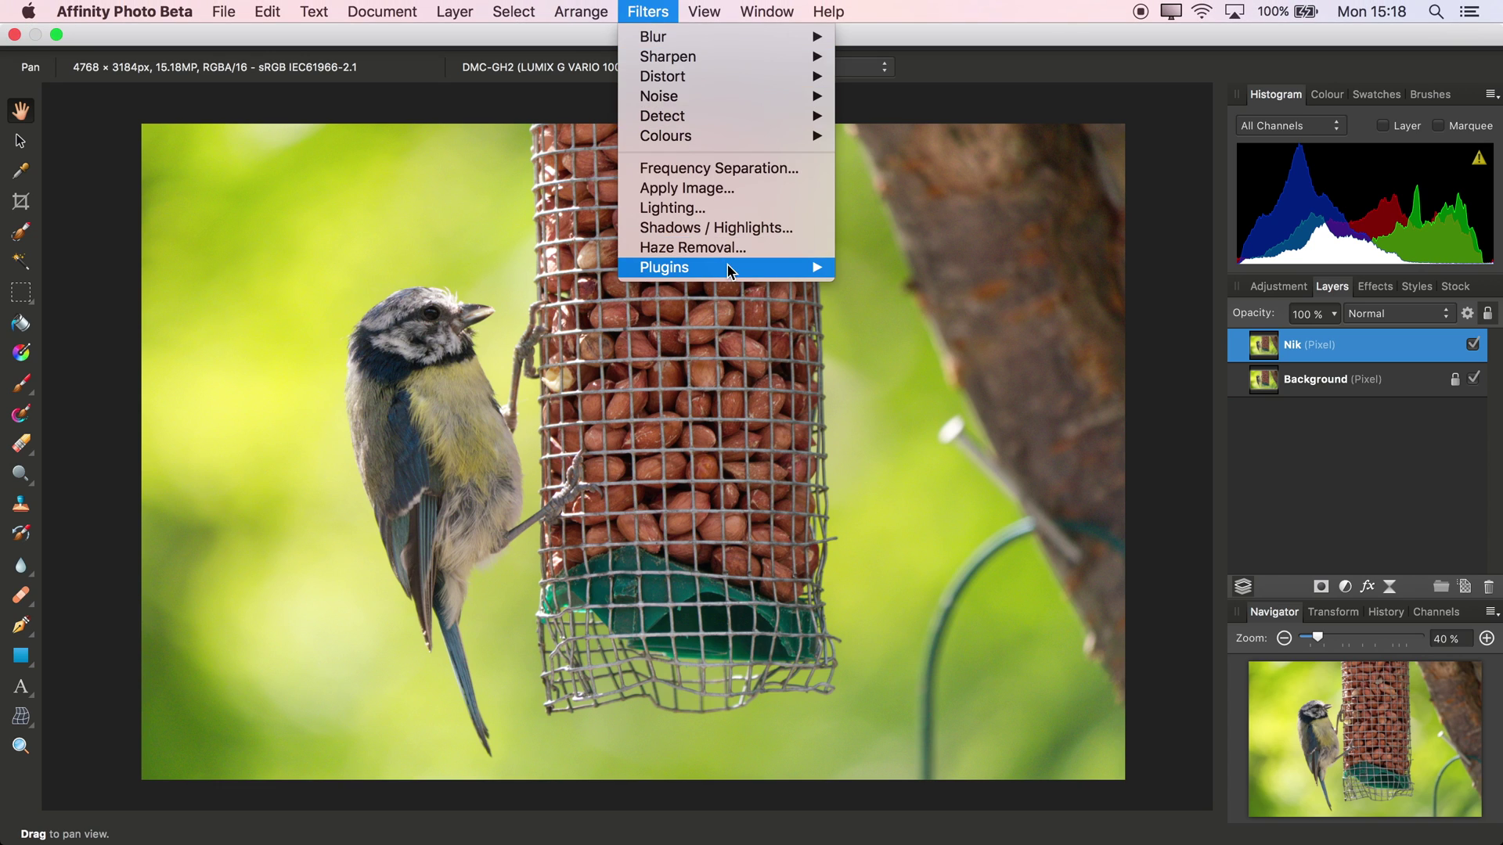
mouse_move(721, 268)
mouse_move(922, 268)
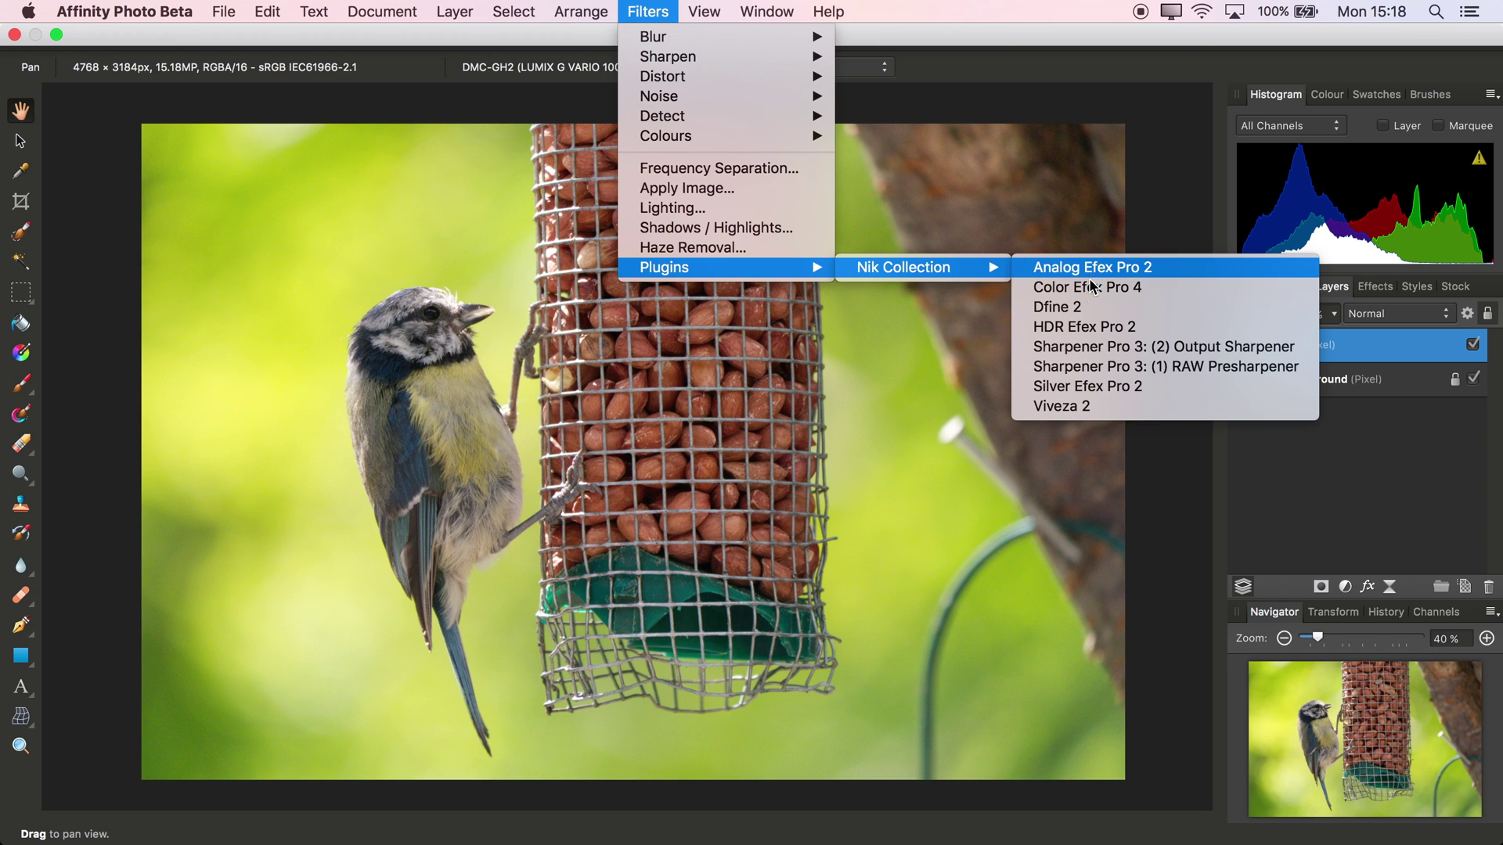
left_click(1097, 307)
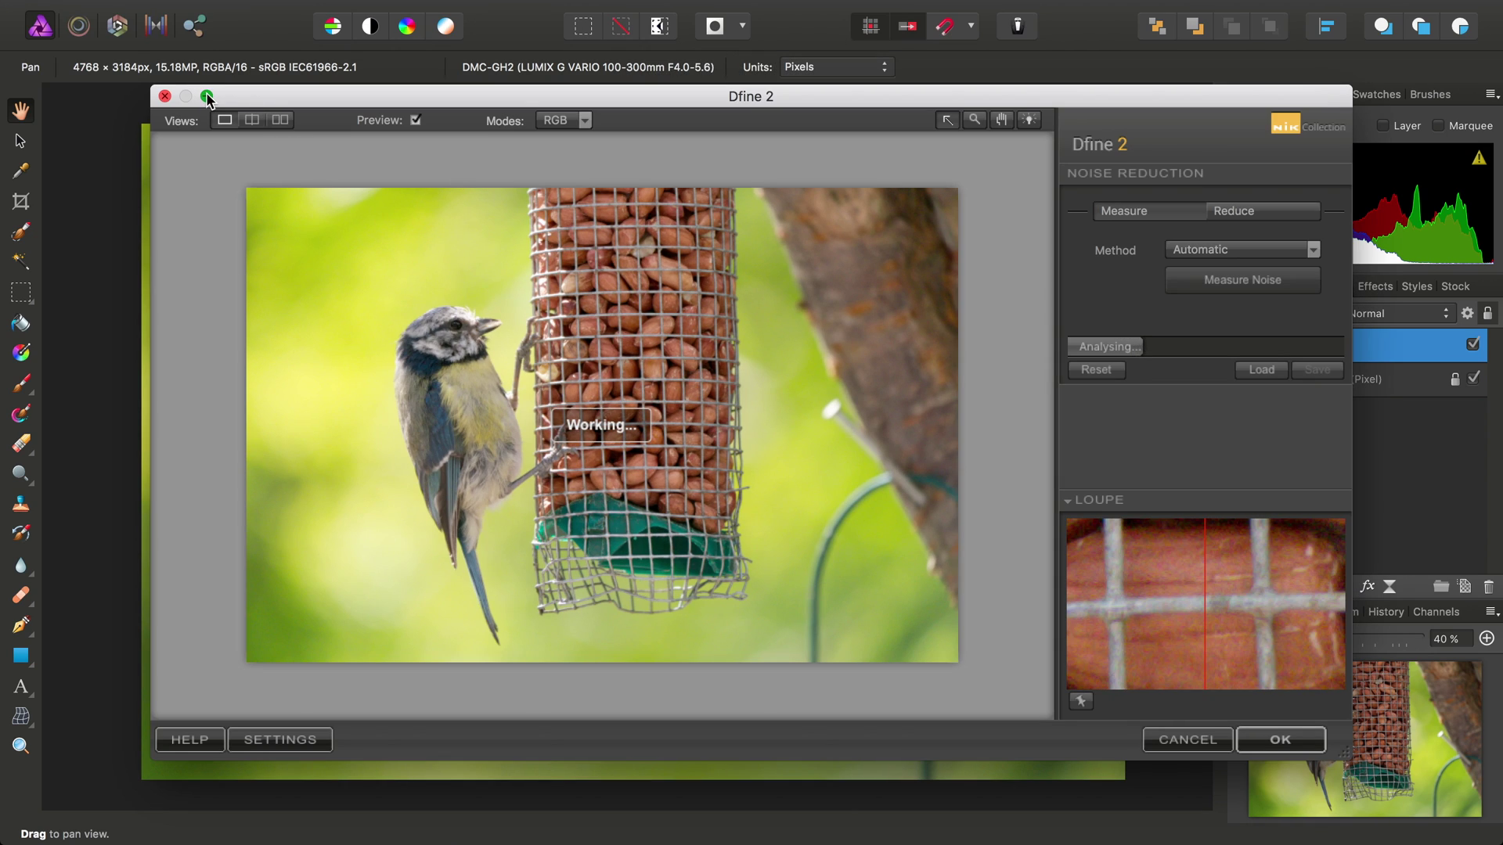
left_click(207, 95)
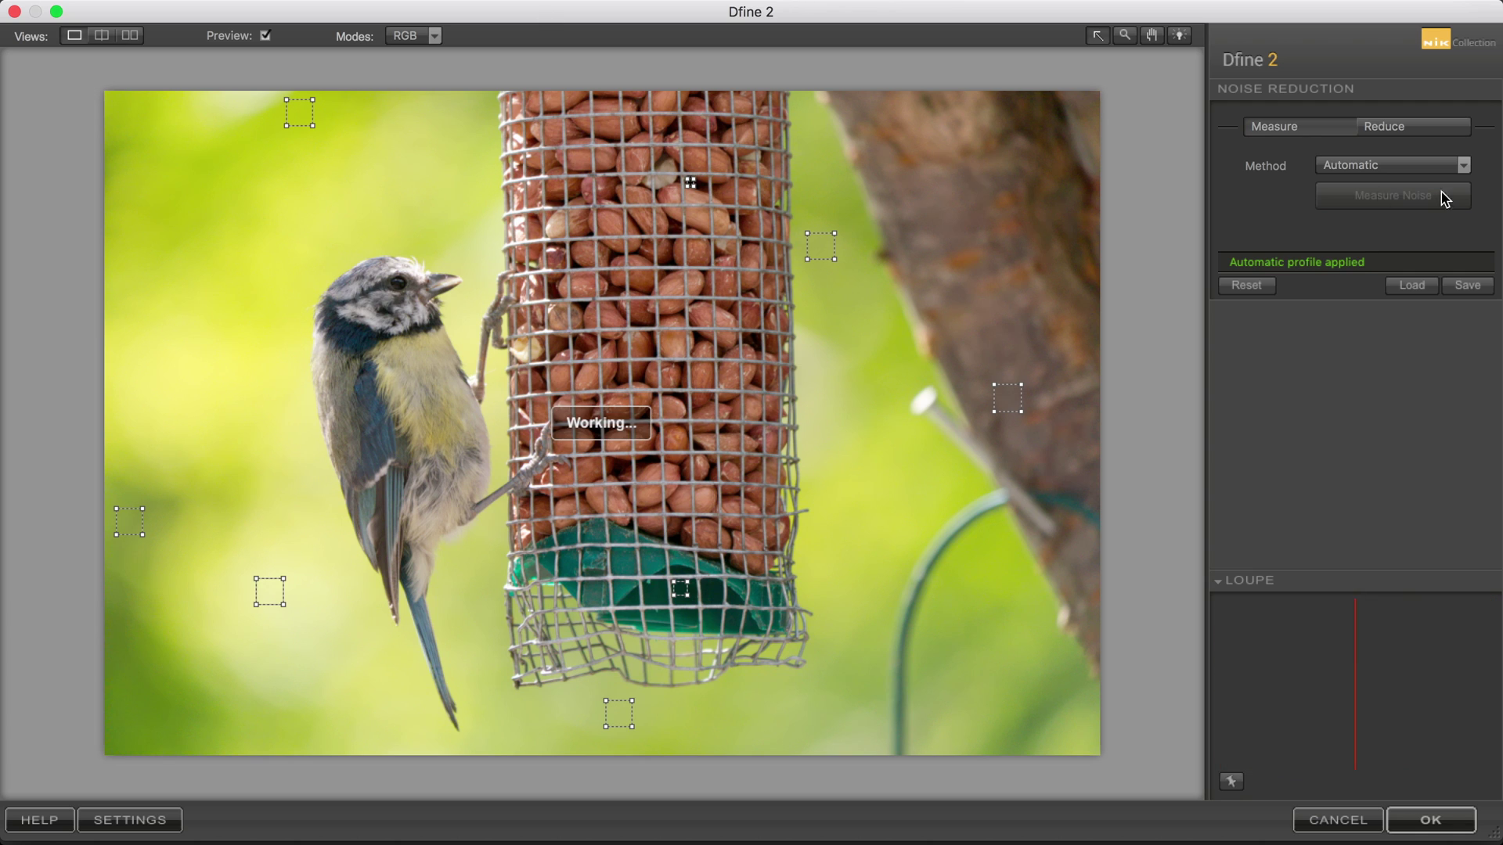
Step: Switch Dfine 2 to Reduce and magnify the preview to 100%, then 300% on the bird's head
left_click(1407, 127)
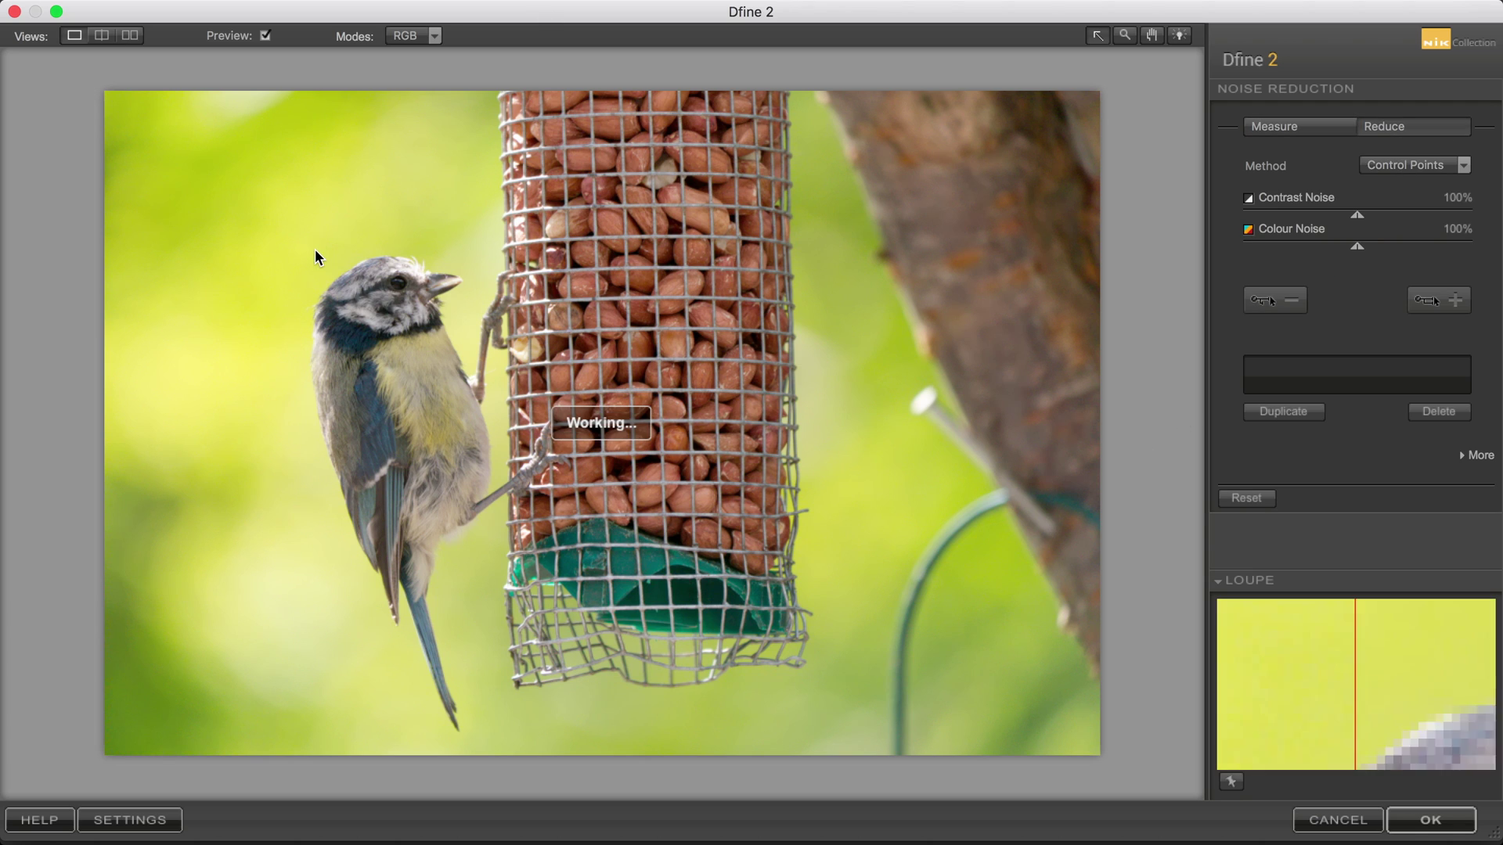
left_click(1125, 35)
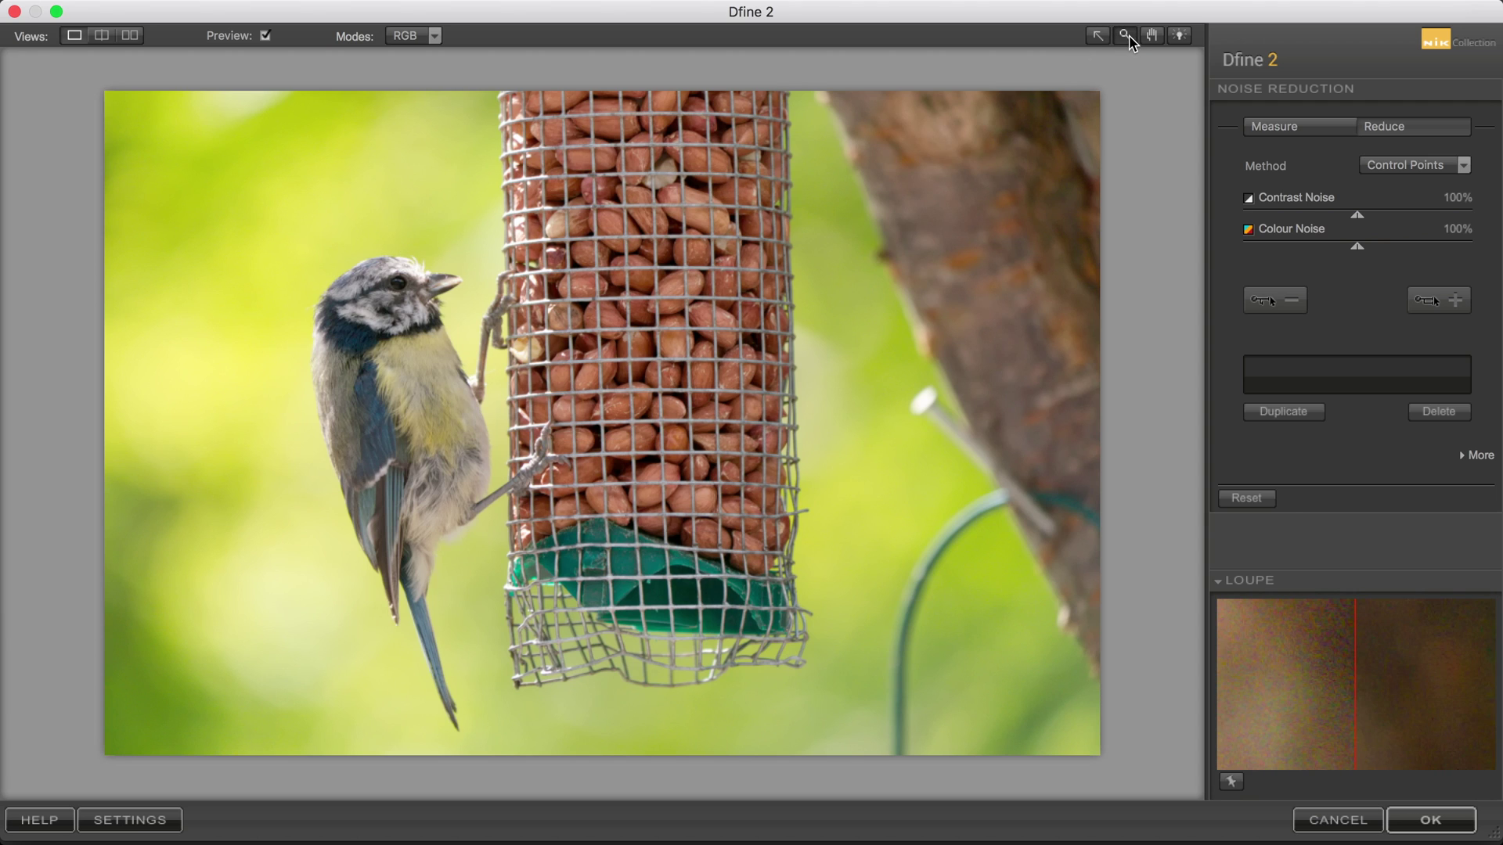
left_click(365, 199)
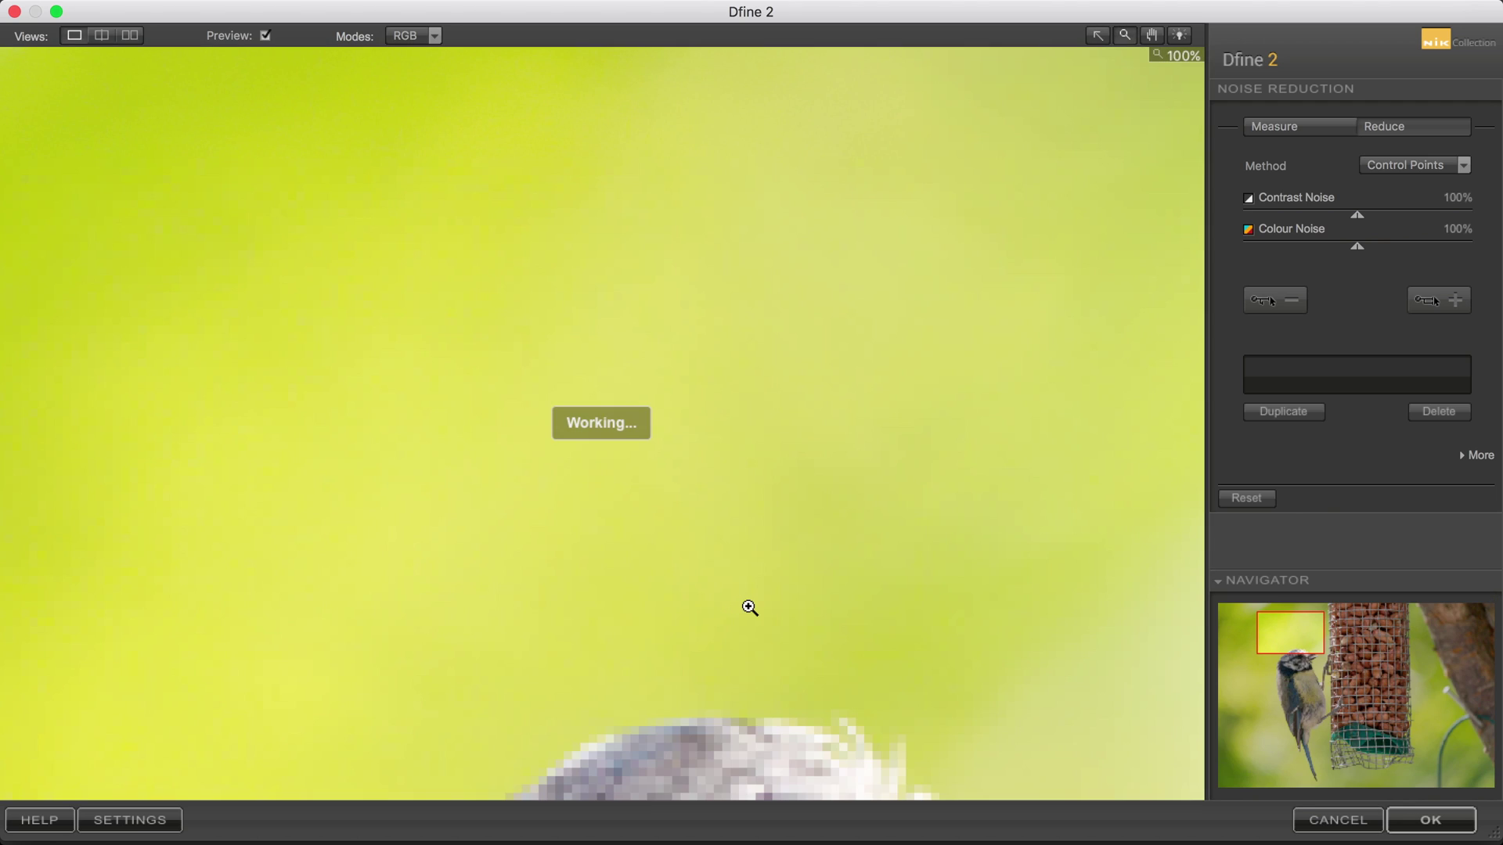
left_click_drag(778, 624, 622, 358)
left_click(591, 308)
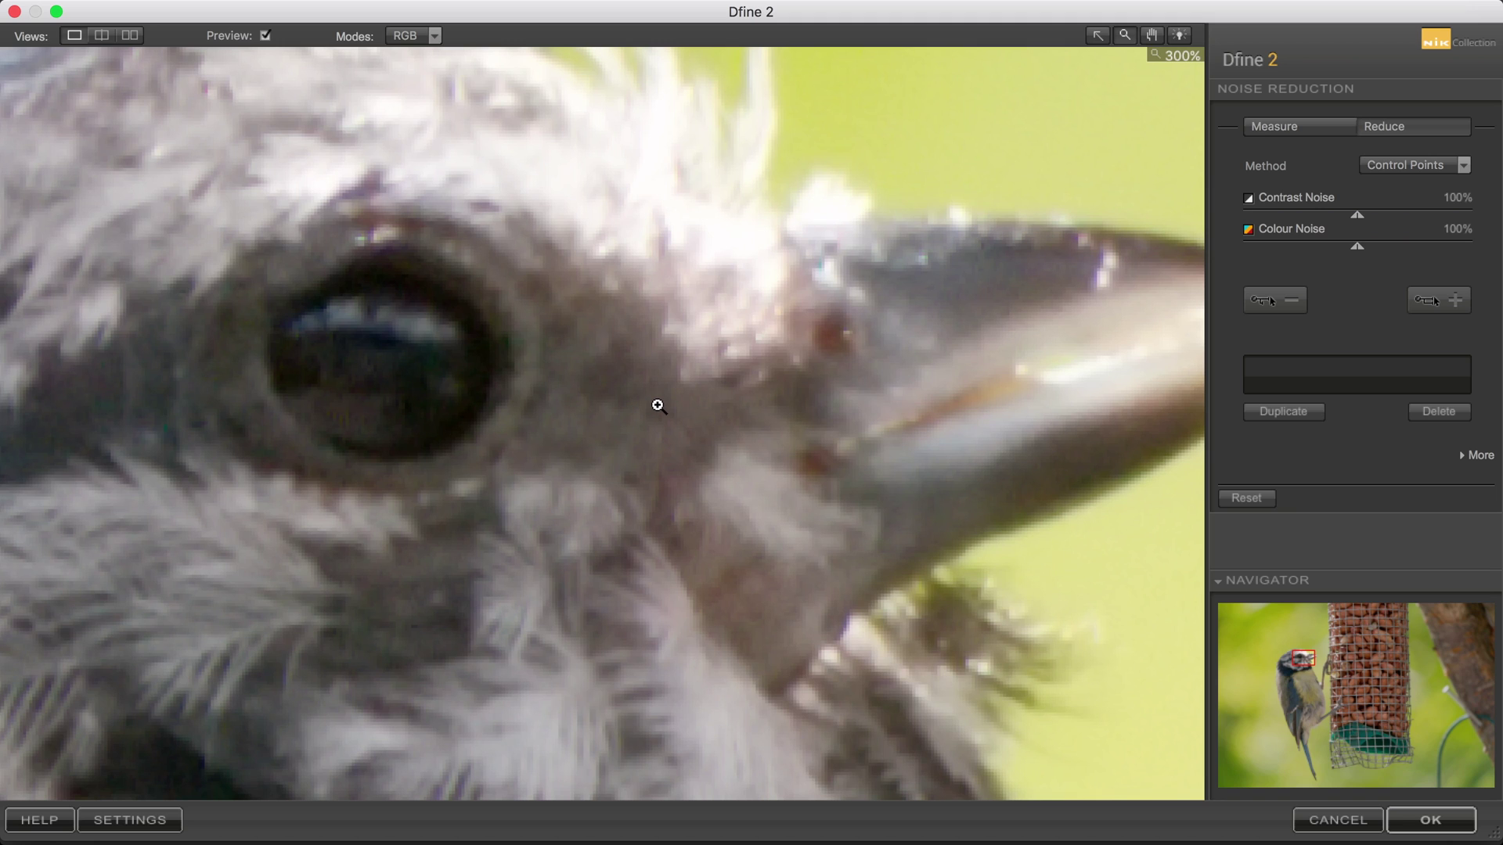
Step: Check the head and plain background, then raise Contrast Noise to 142% and Colour Noise to 117%
left_click_drag(624, 418, 582, 418)
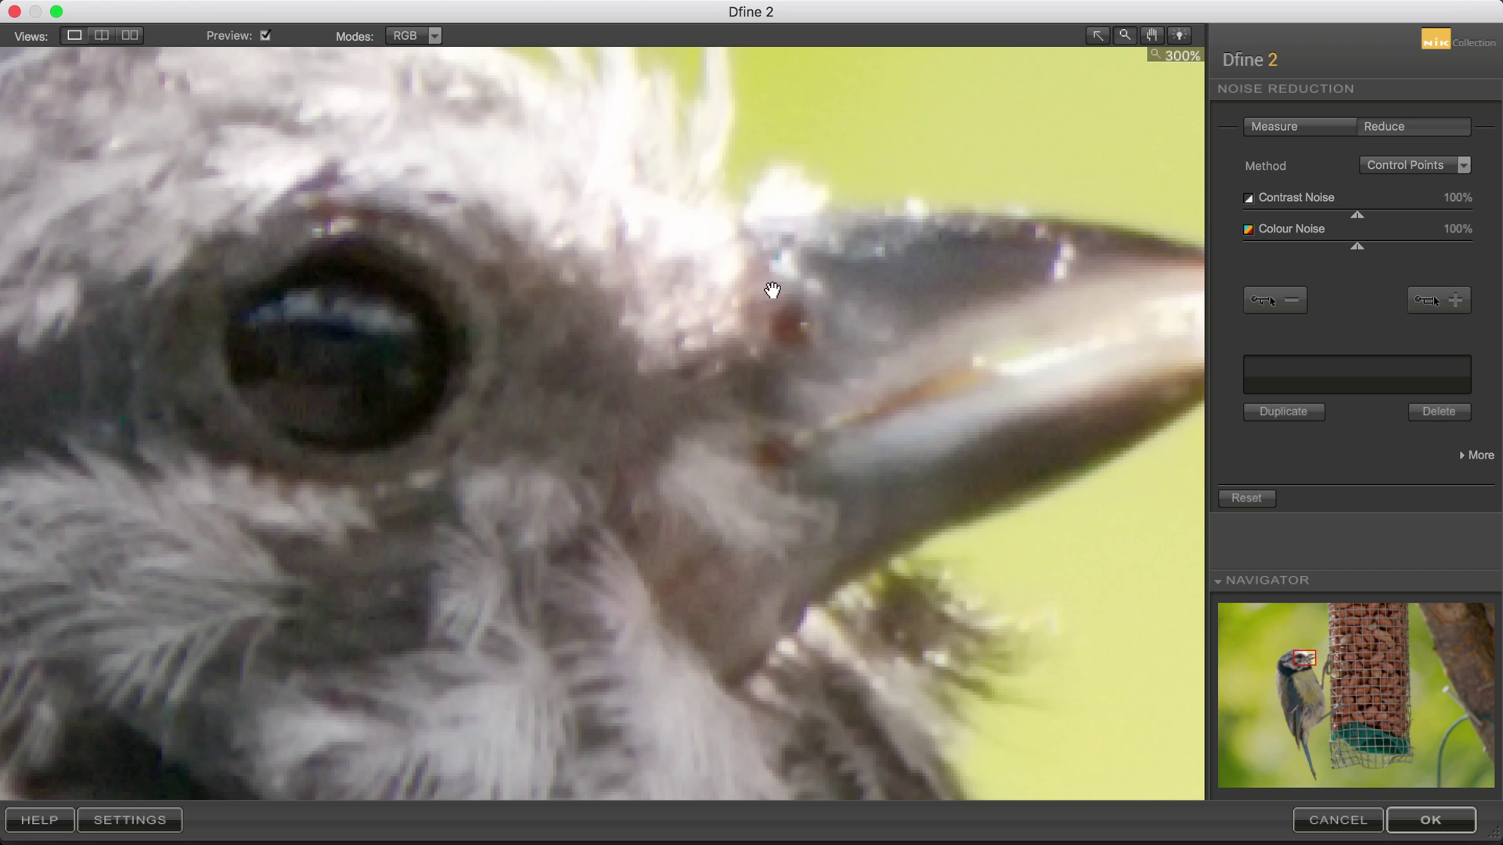
left_click_drag(742, 222, 714, 486)
left_click_drag(737, 273, 725, 447)
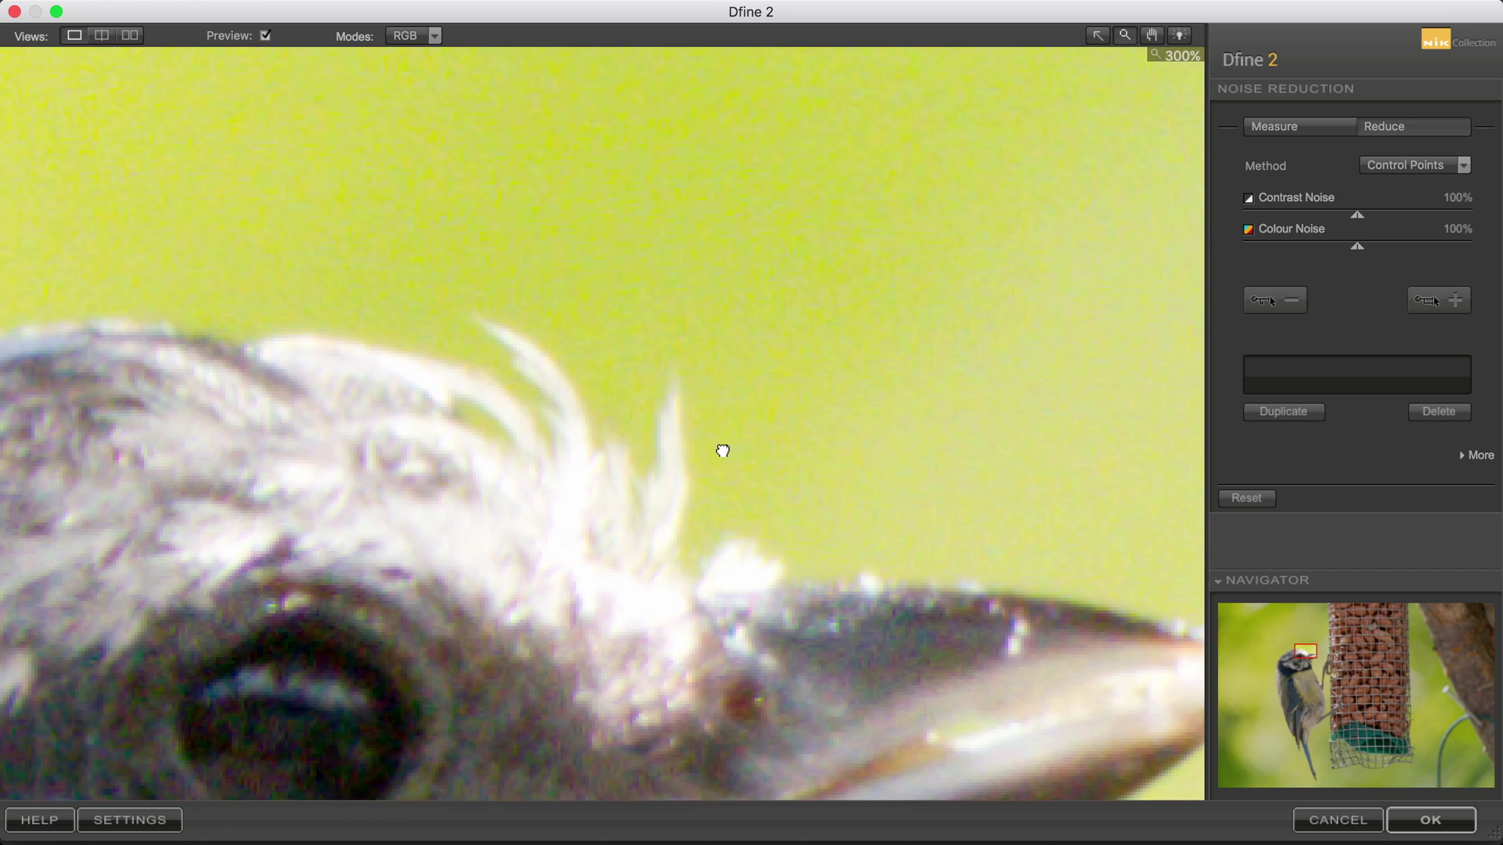
left_click_drag(718, 227, 739, 509)
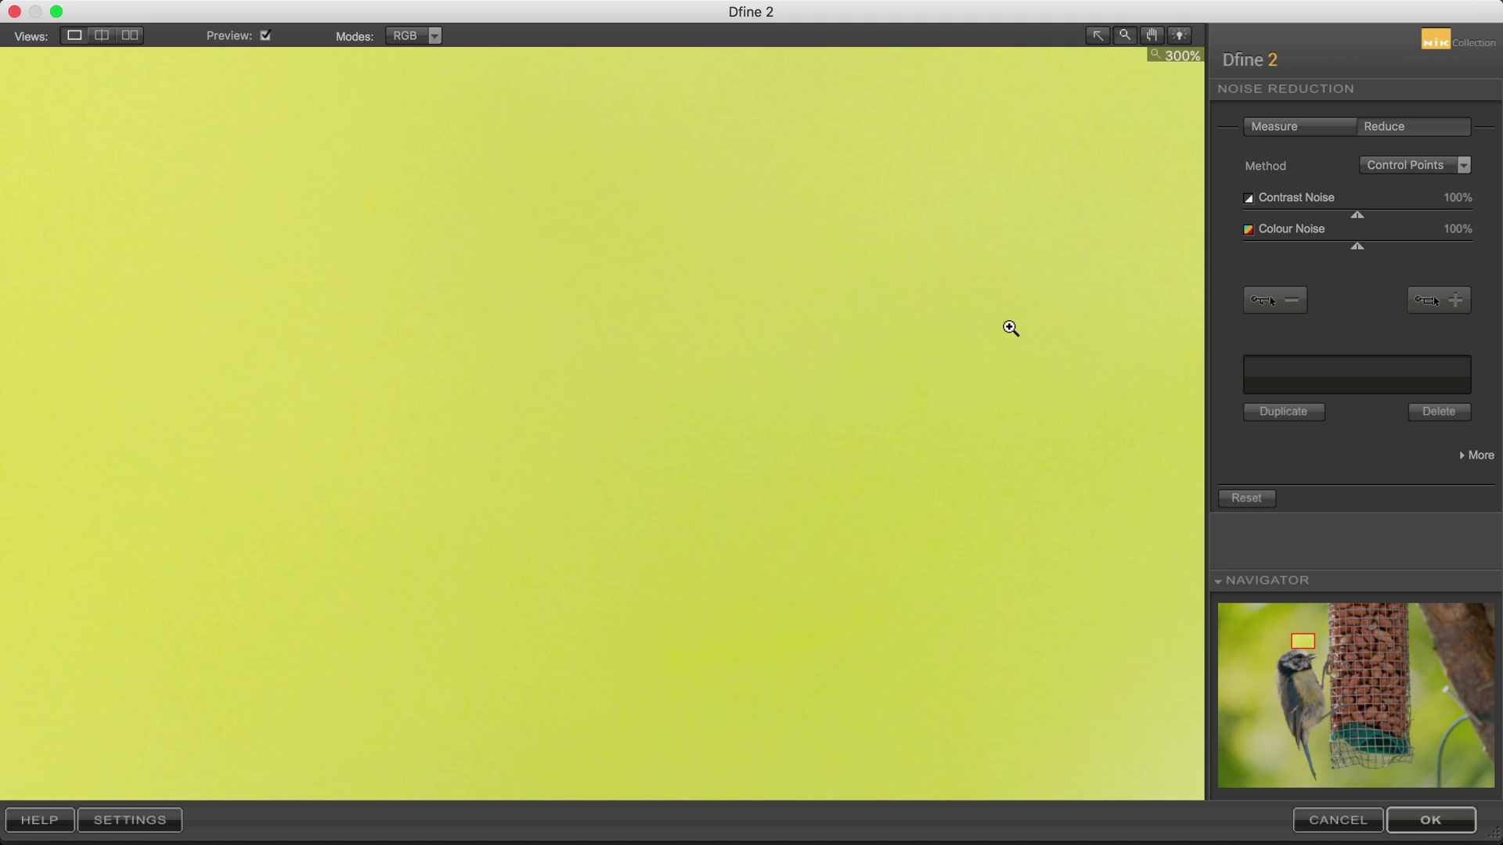
left_click_drag(1359, 216, 1373, 247)
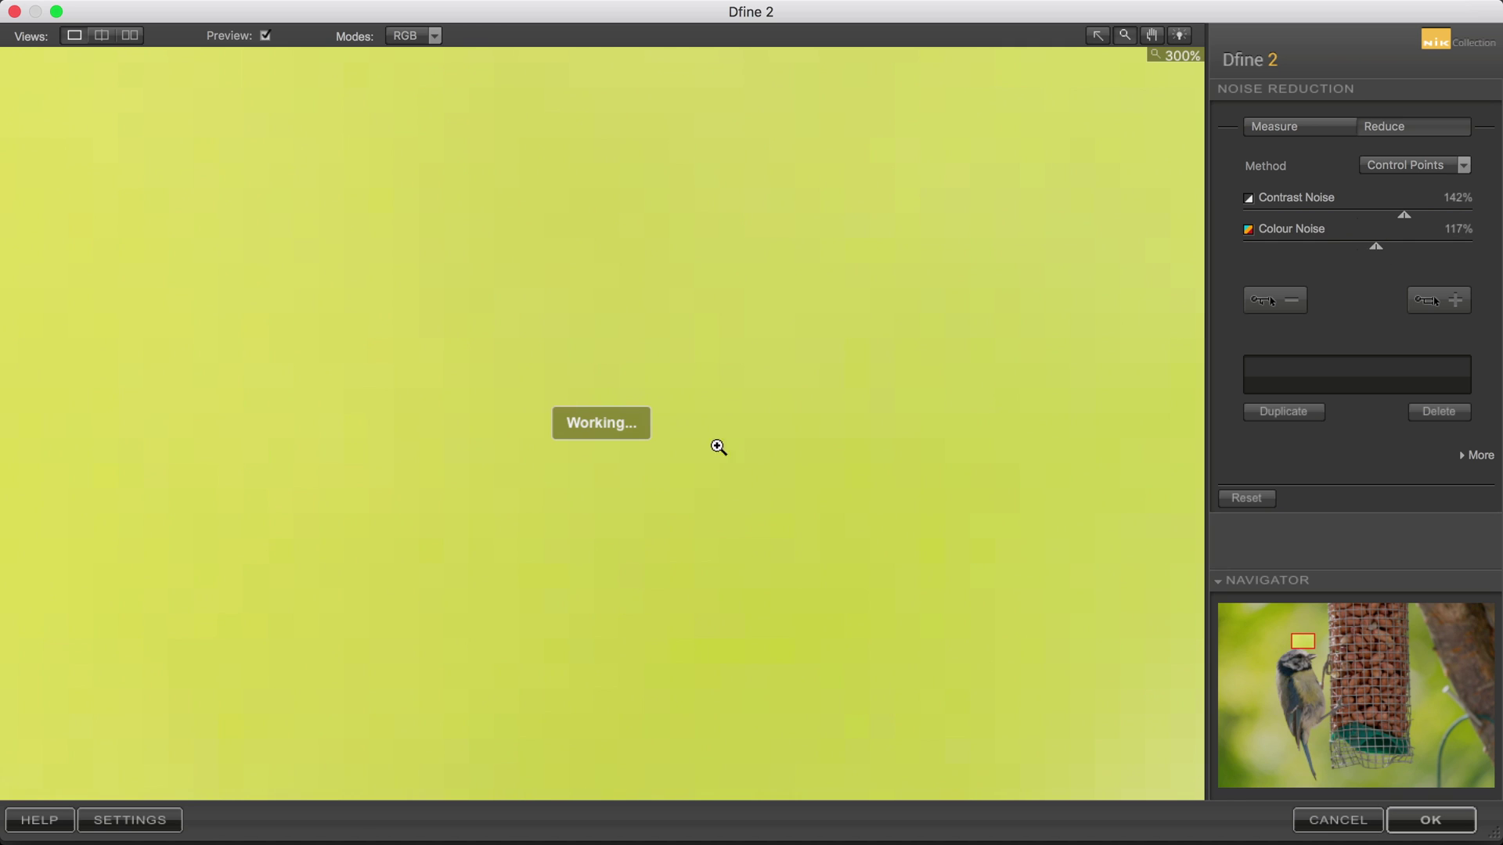
Step: Apply the Dfine 2 result and zoom into the bird's head in Affinity Photo
left_click(779, 562)
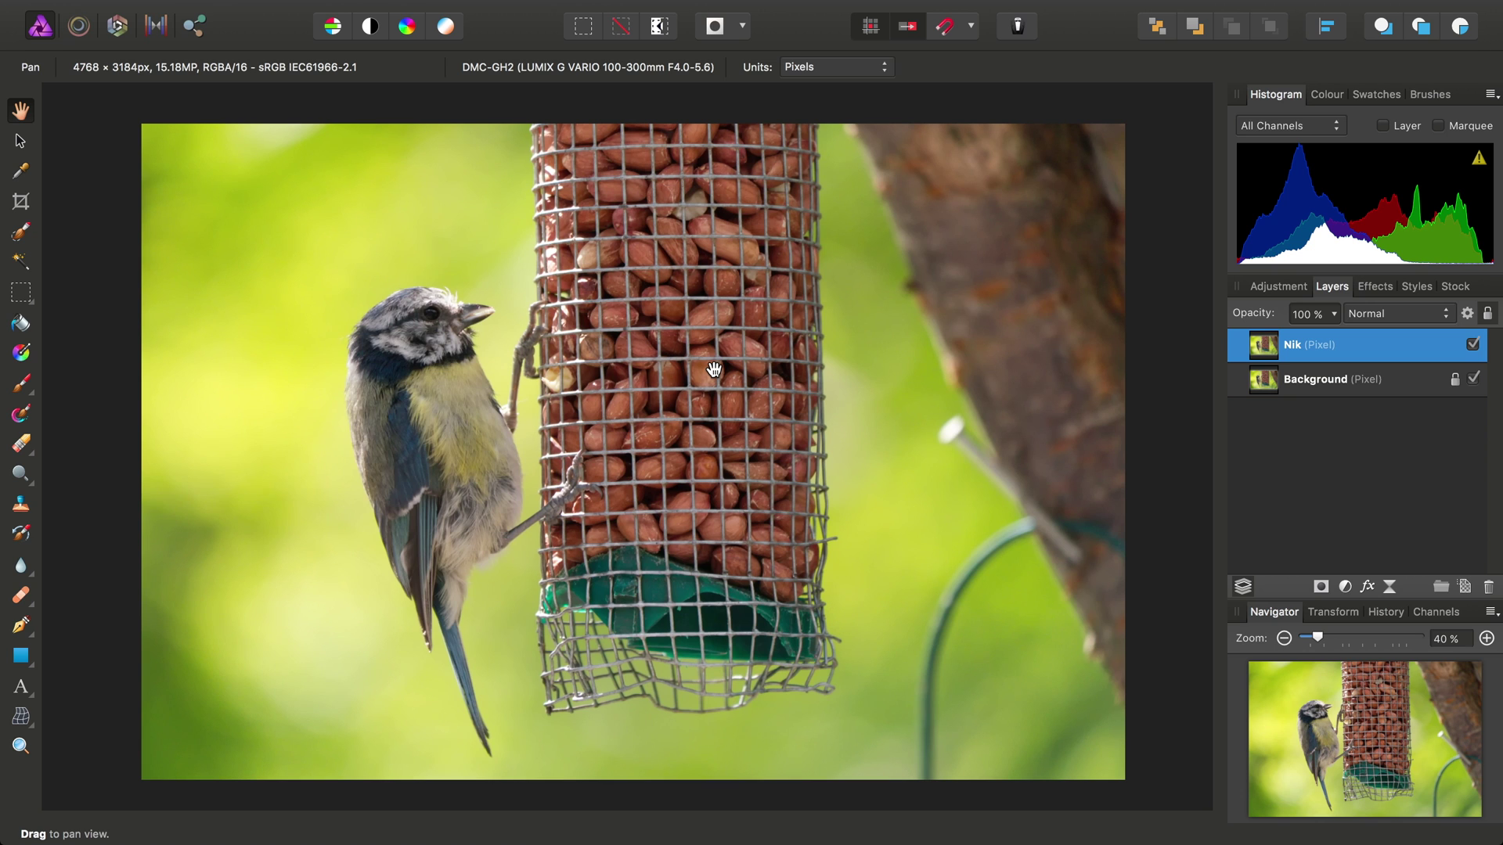
scroll(615, 345, "up", 5)
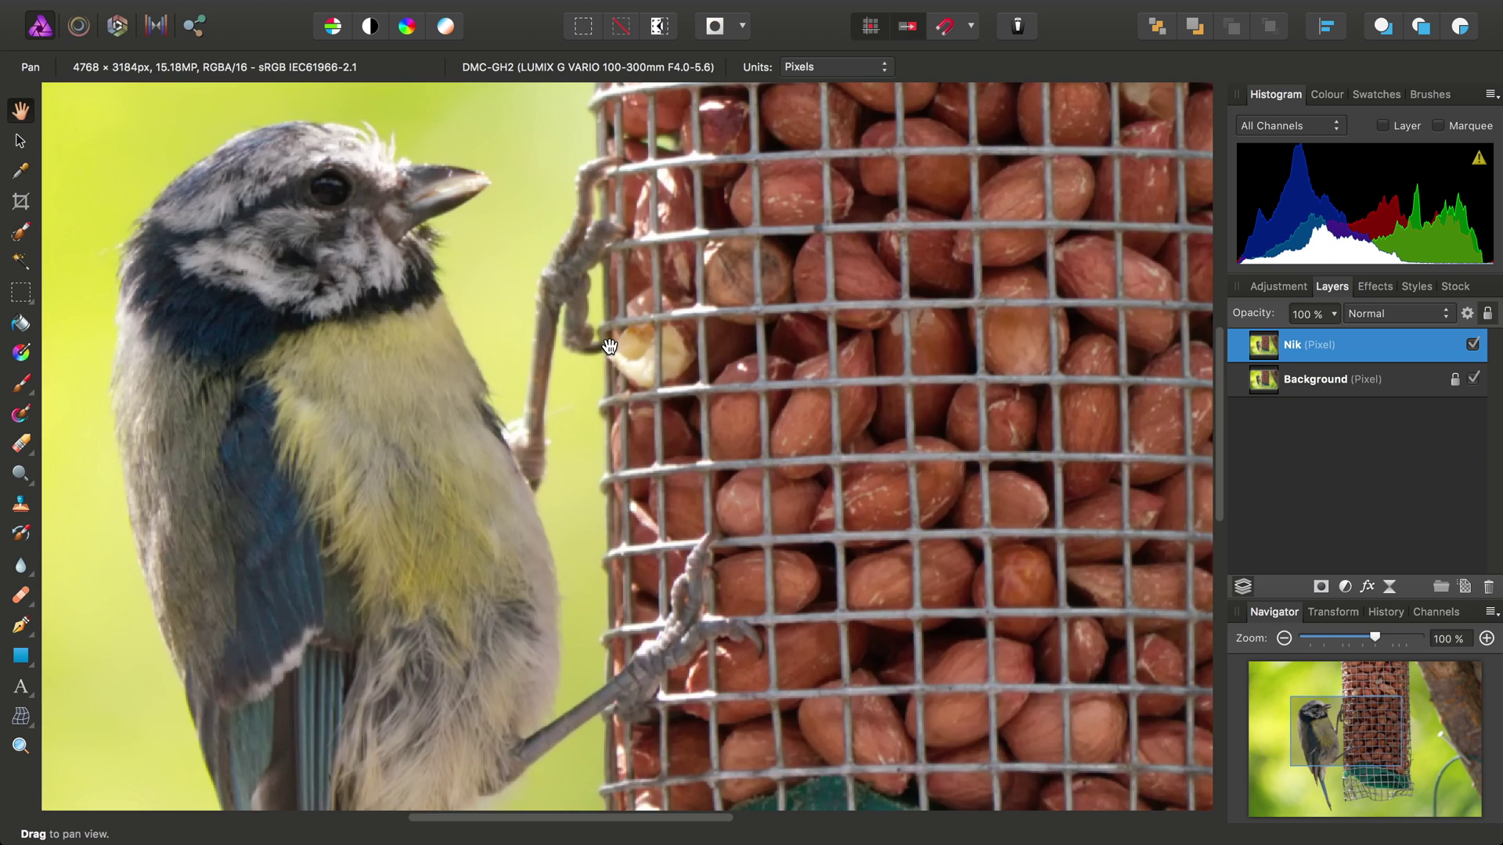
scroll(609, 346, "up", 5)
scroll(614, 348, "left", 3)
scroll(549, 306, "up", 2)
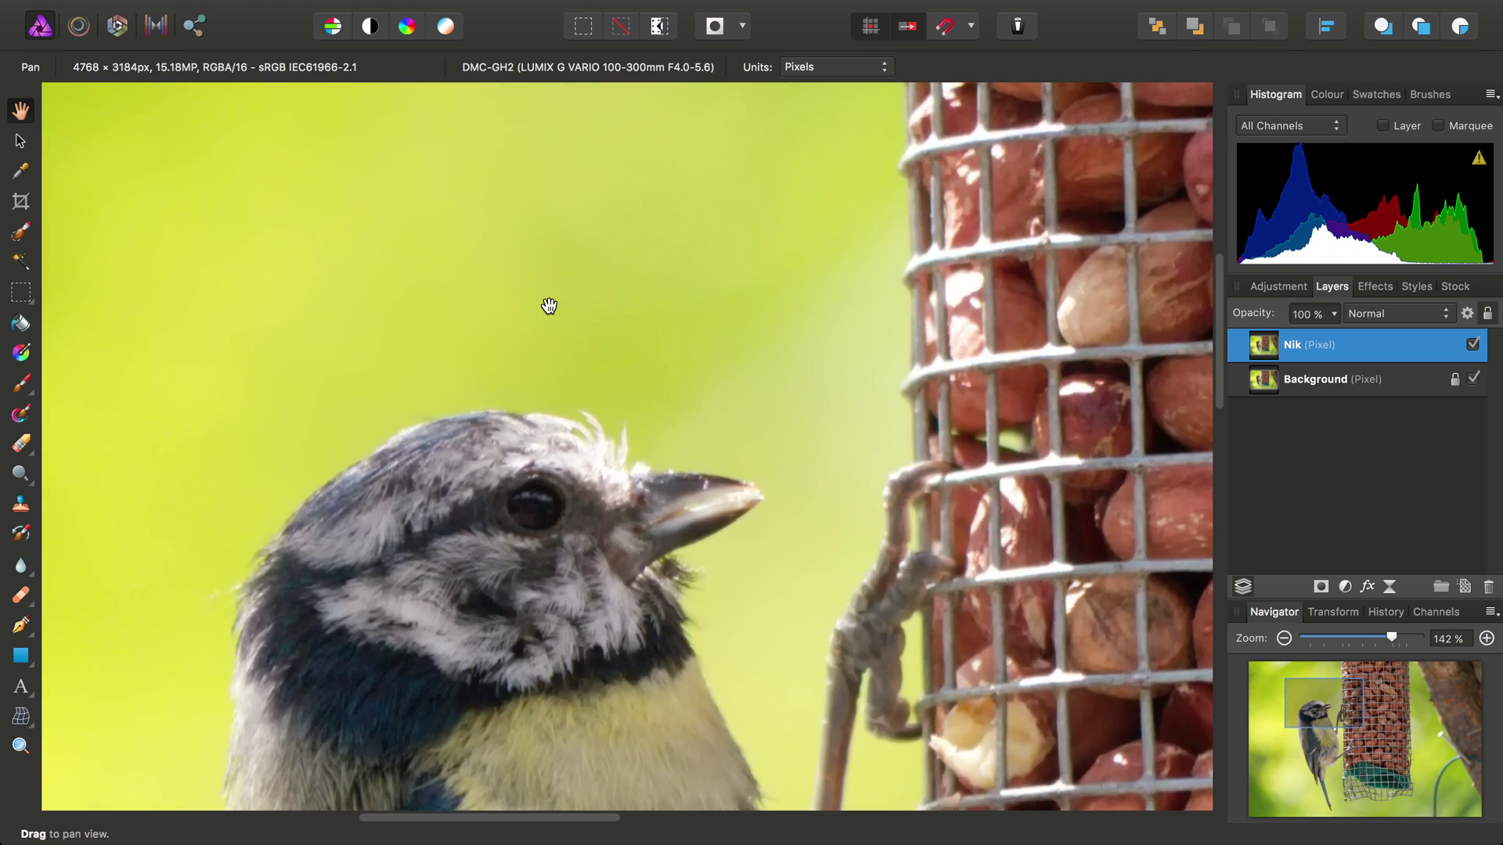
scroll(549, 305, "up", 2)
scroll(553, 464, "up", 5)
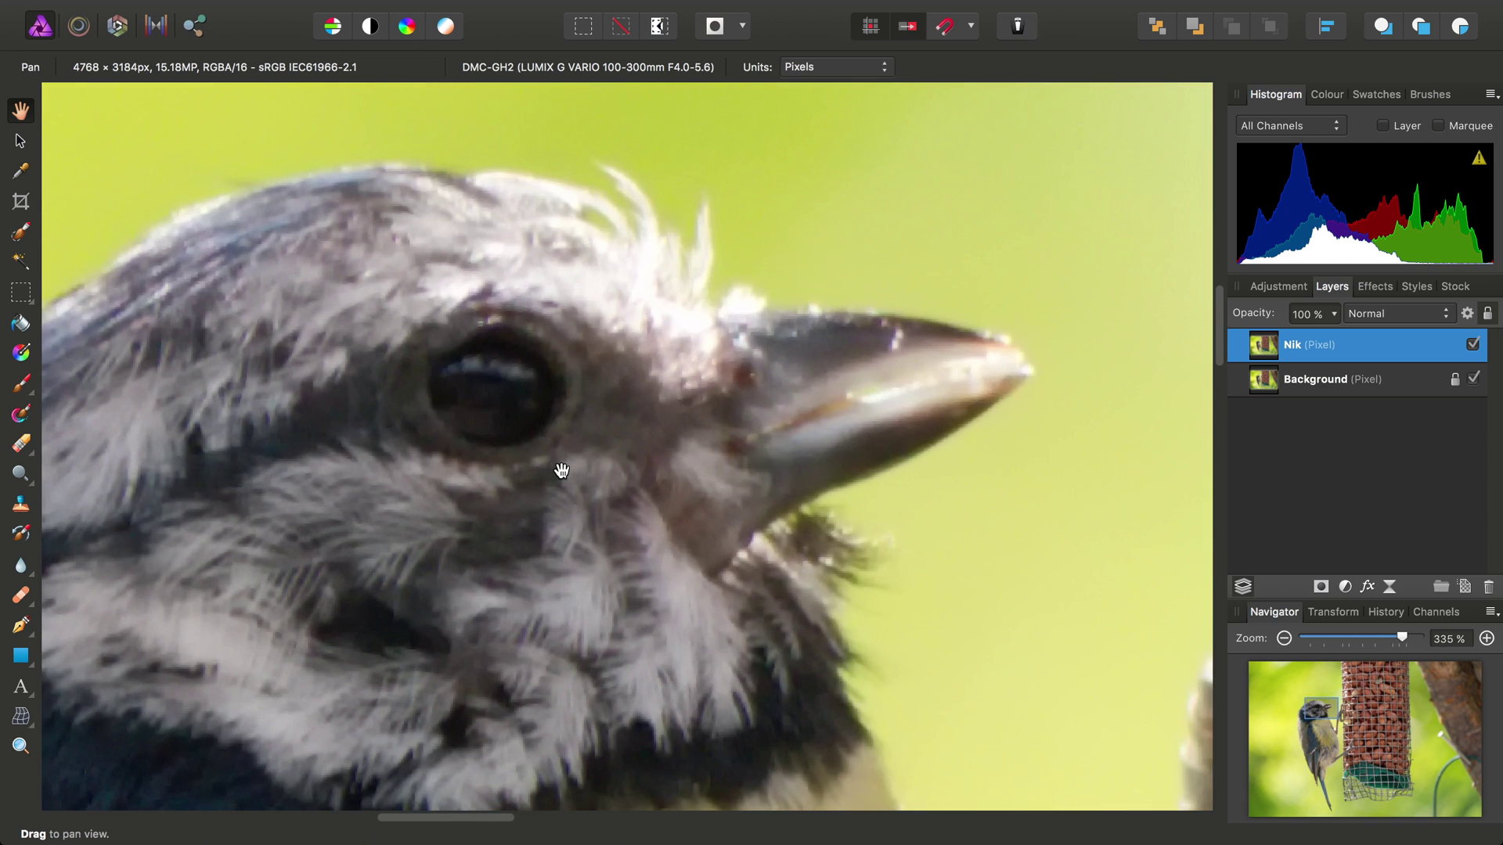
scroll(562, 469, "right", 4)
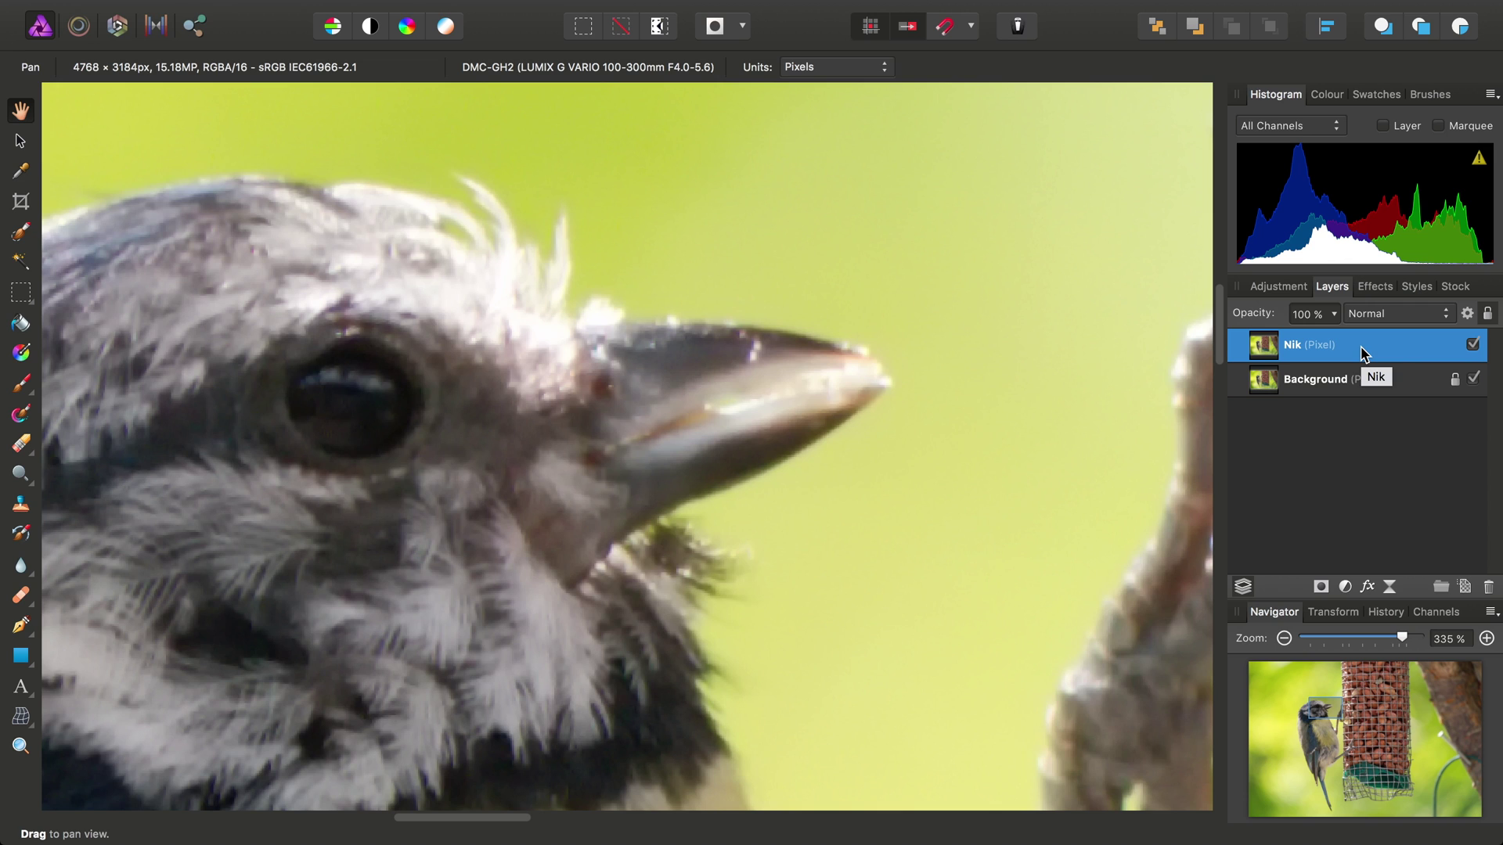
Step: Toggle the Nik layer's visibility to compare with the original, then fit the whole photo in view
left_click(1473, 345)
scroll(493, 454, "left", 4)
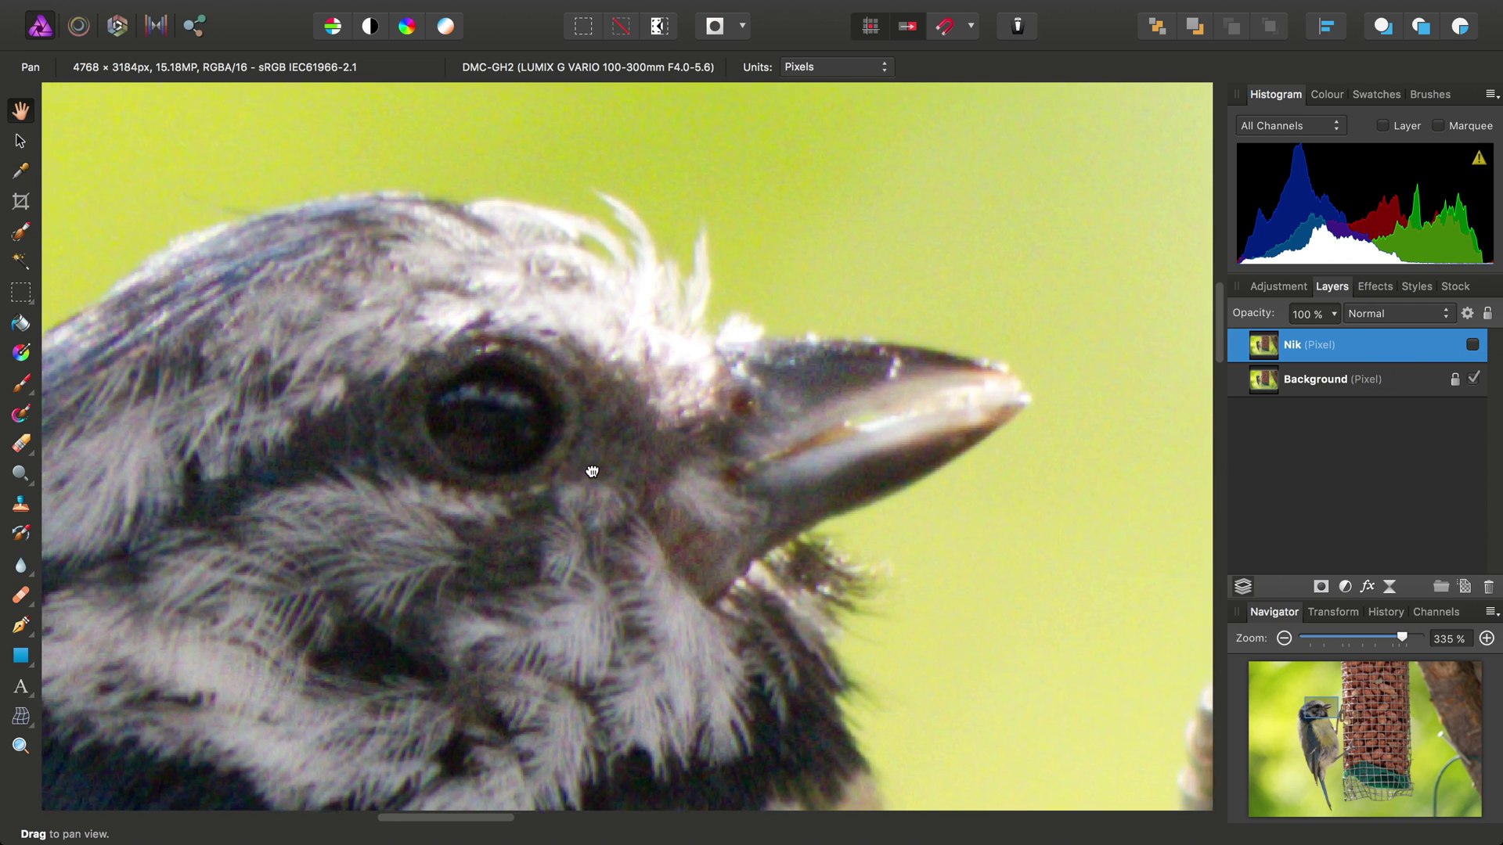
scroll(606, 418, "up", 5)
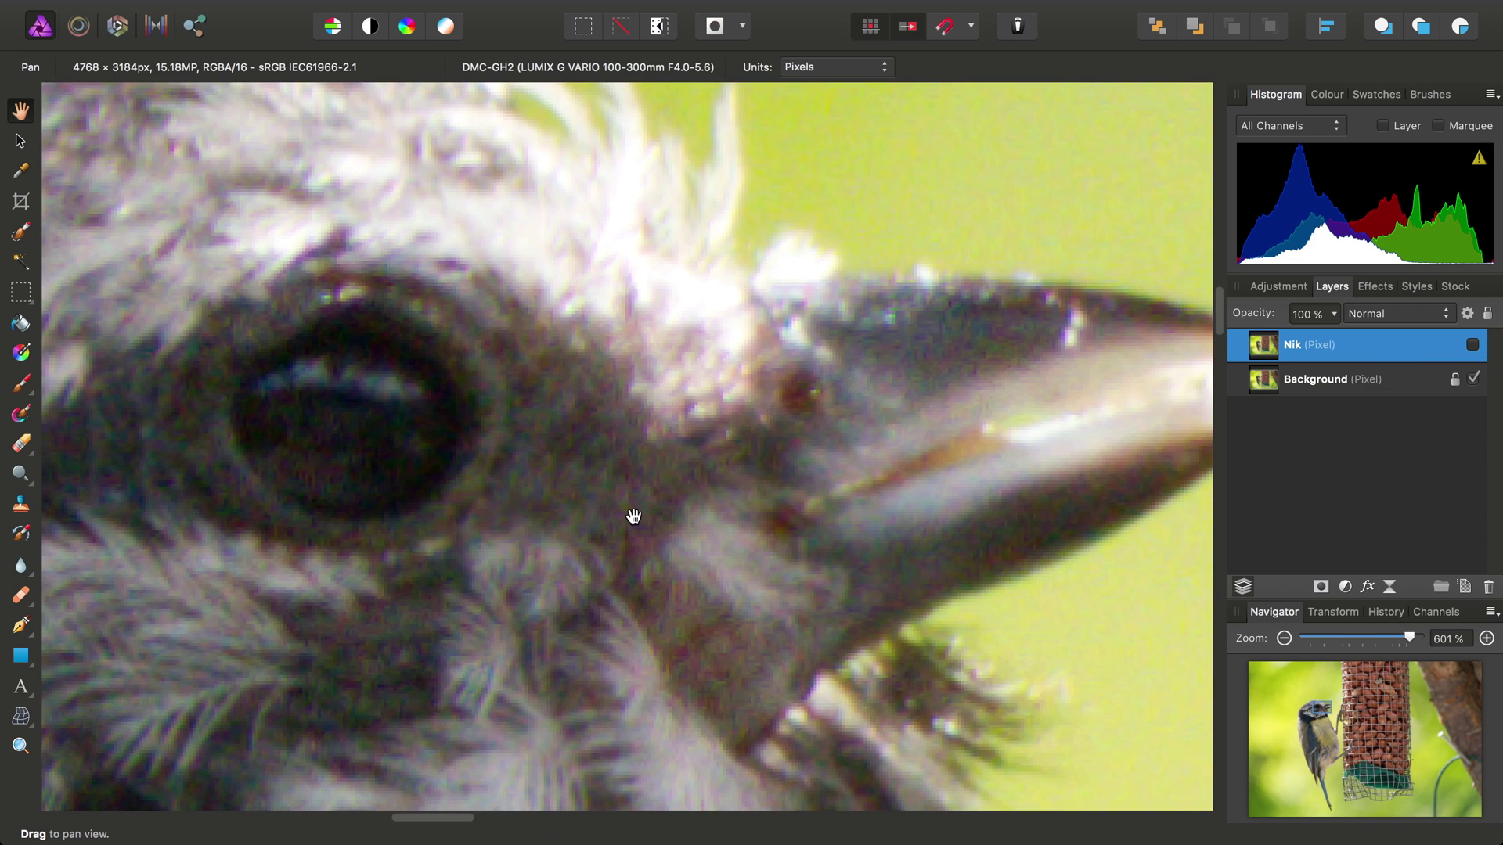
scroll(929, 470, "right", 3)
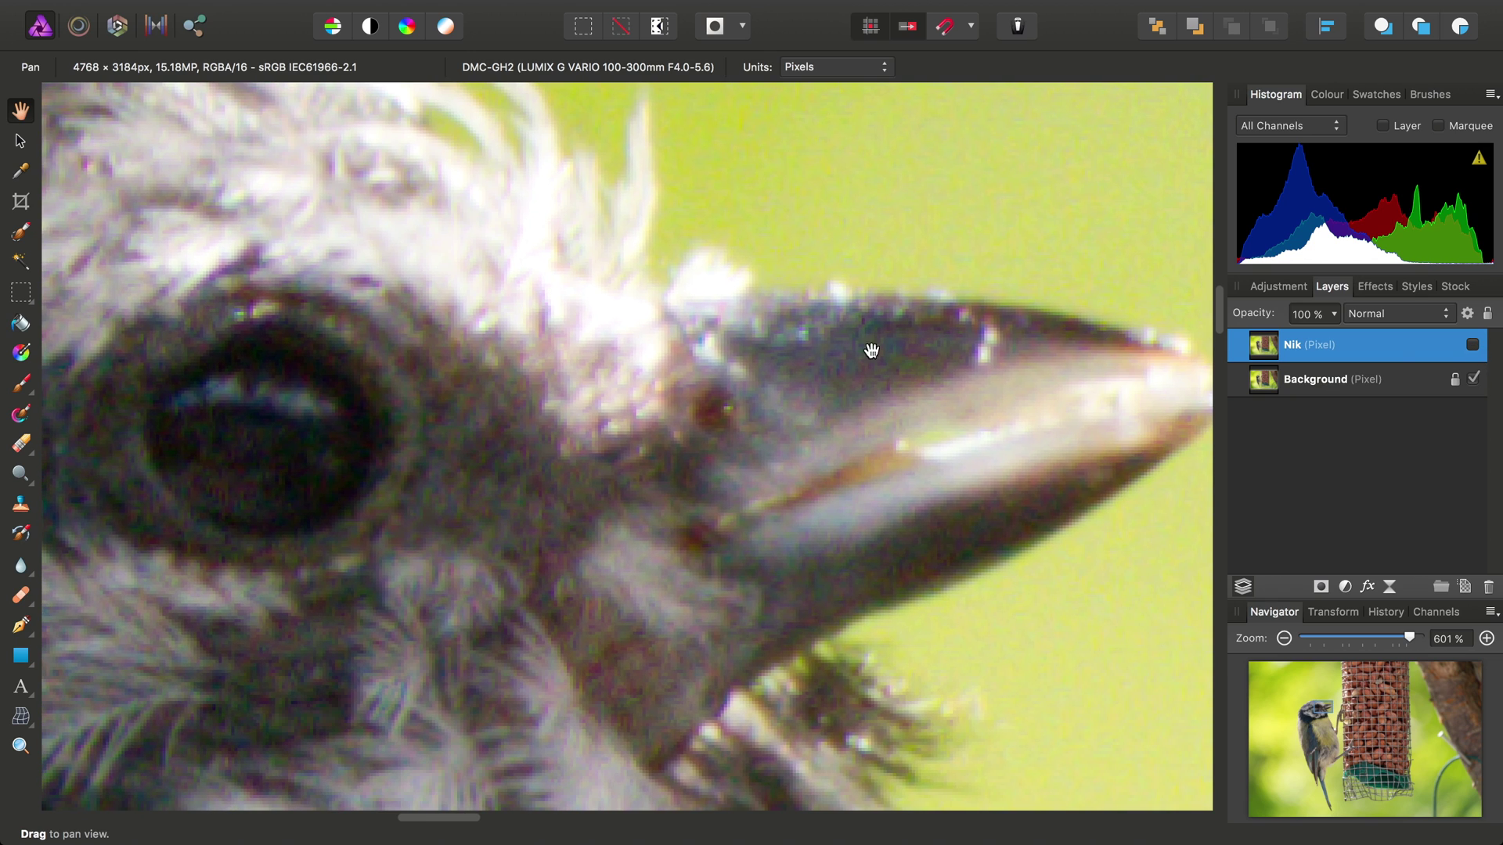
scroll(797, 507, "left", 4)
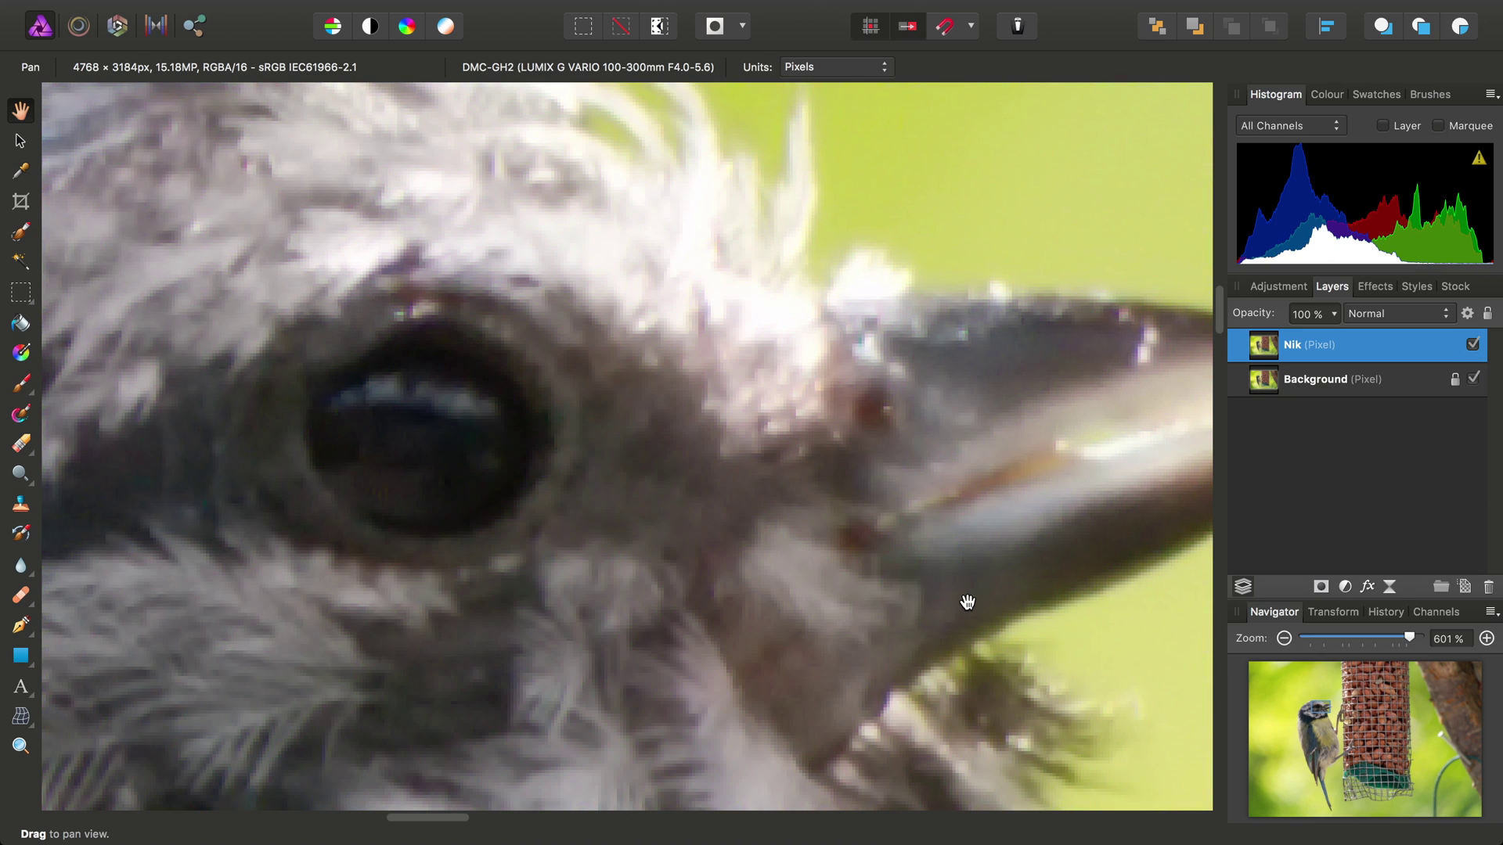
key("super+0")
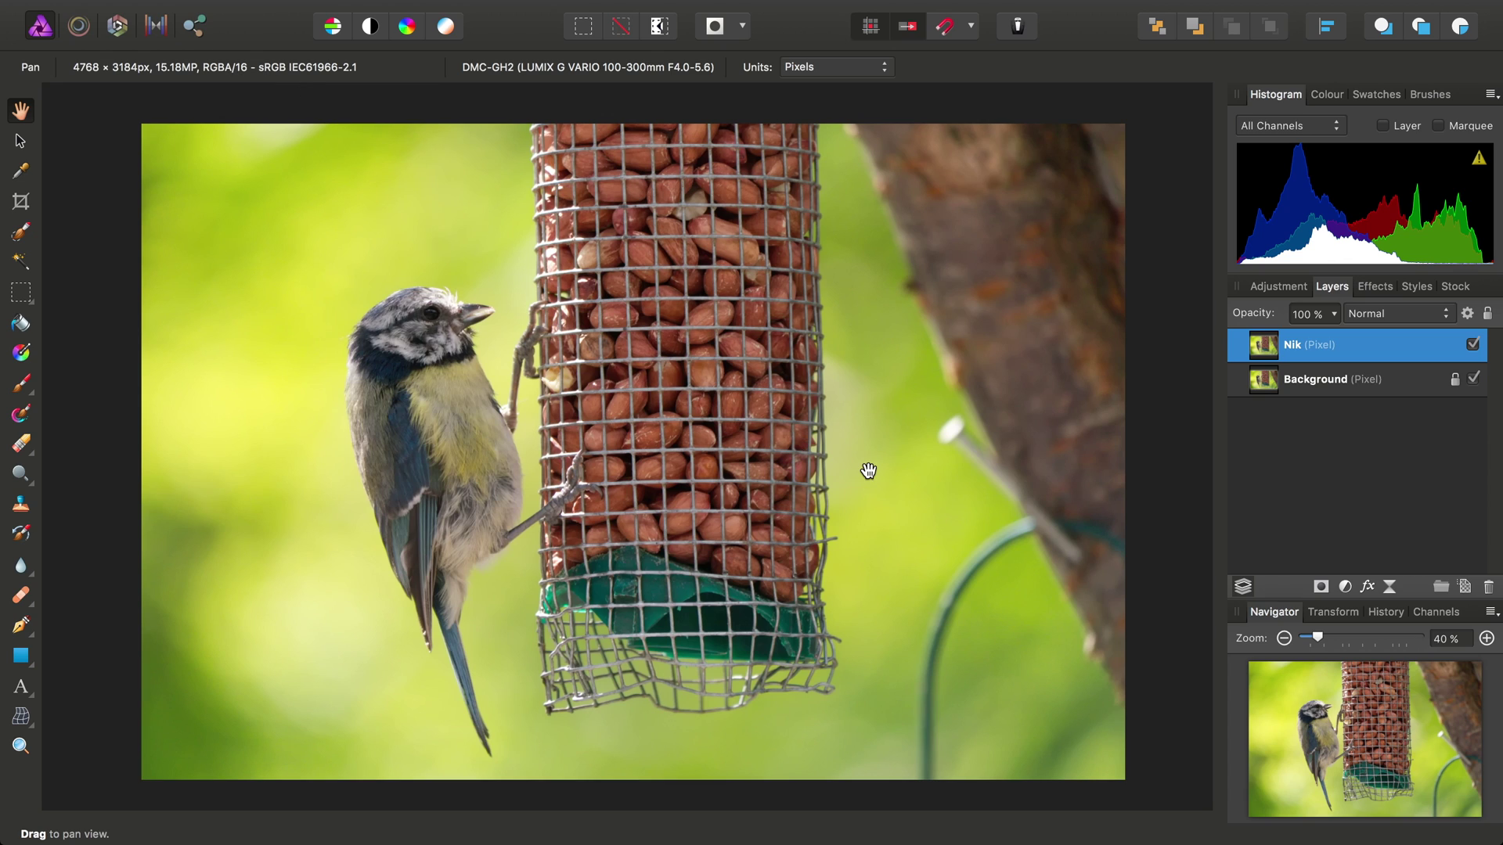
left_click(413, 11)
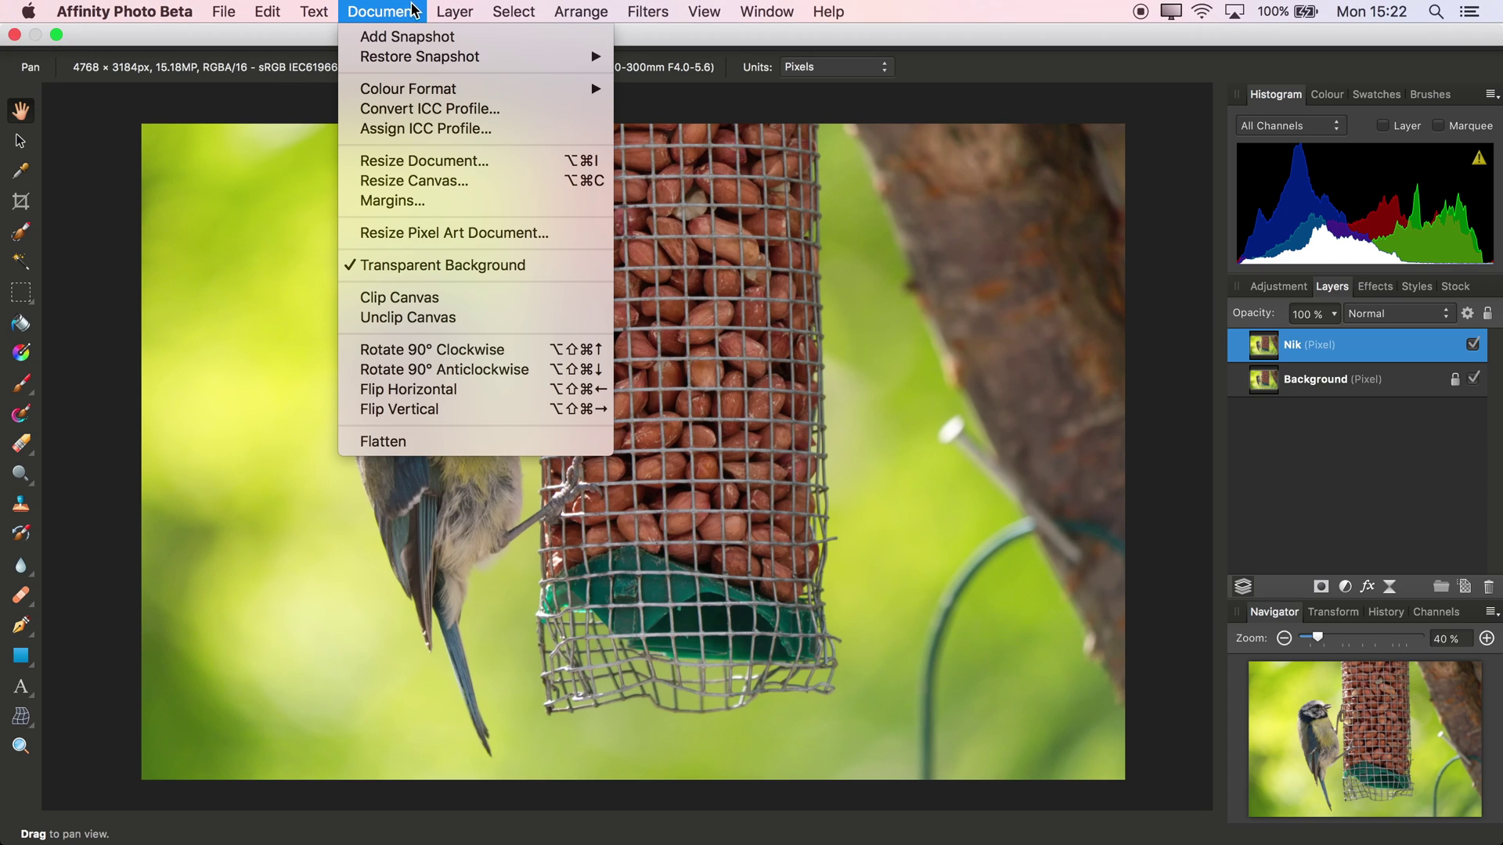
mouse_move(436, 89)
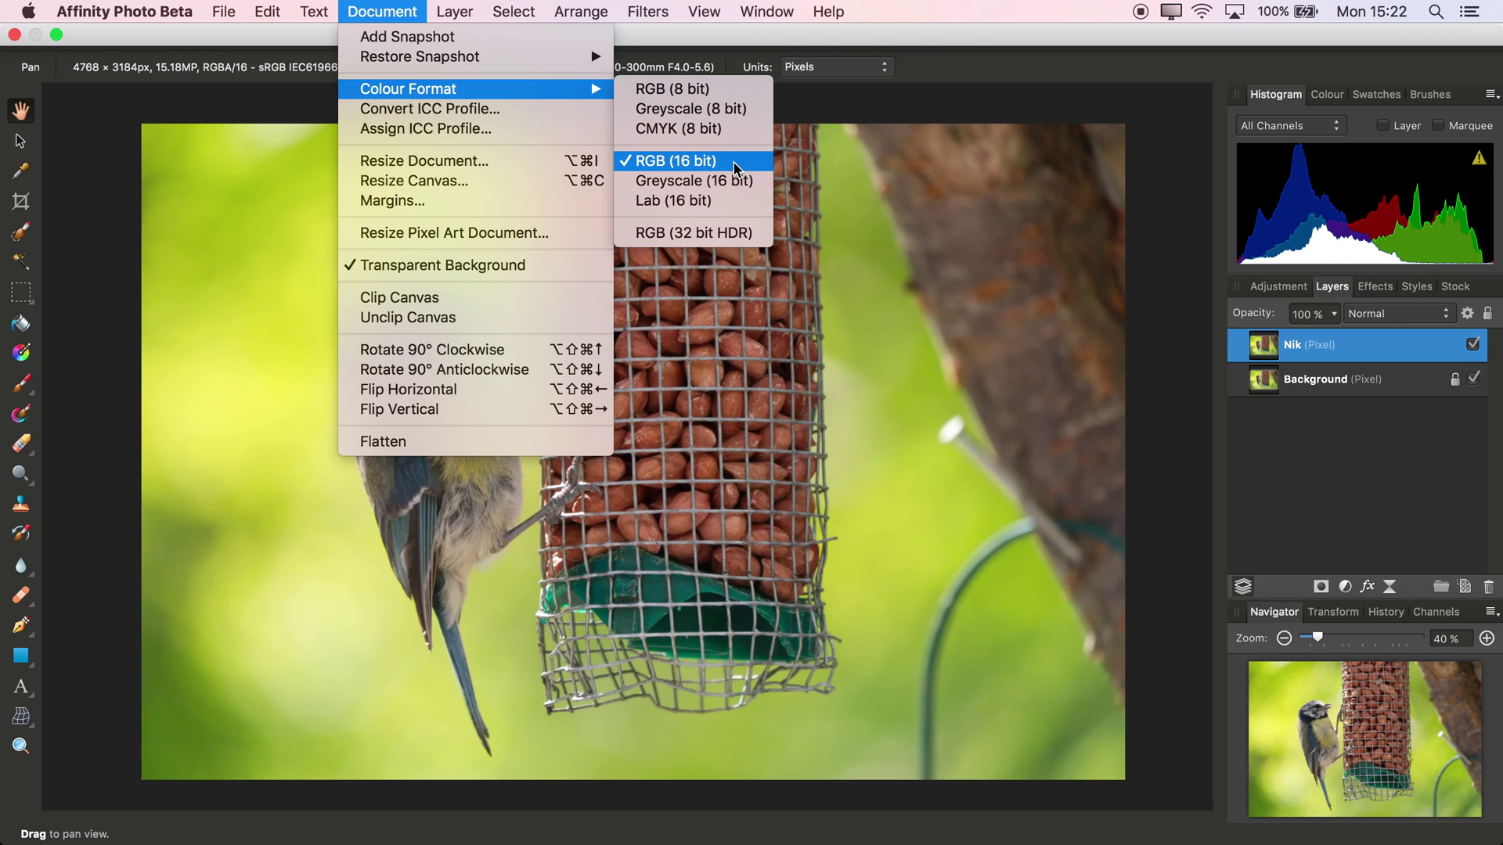
left_click(913, 405)
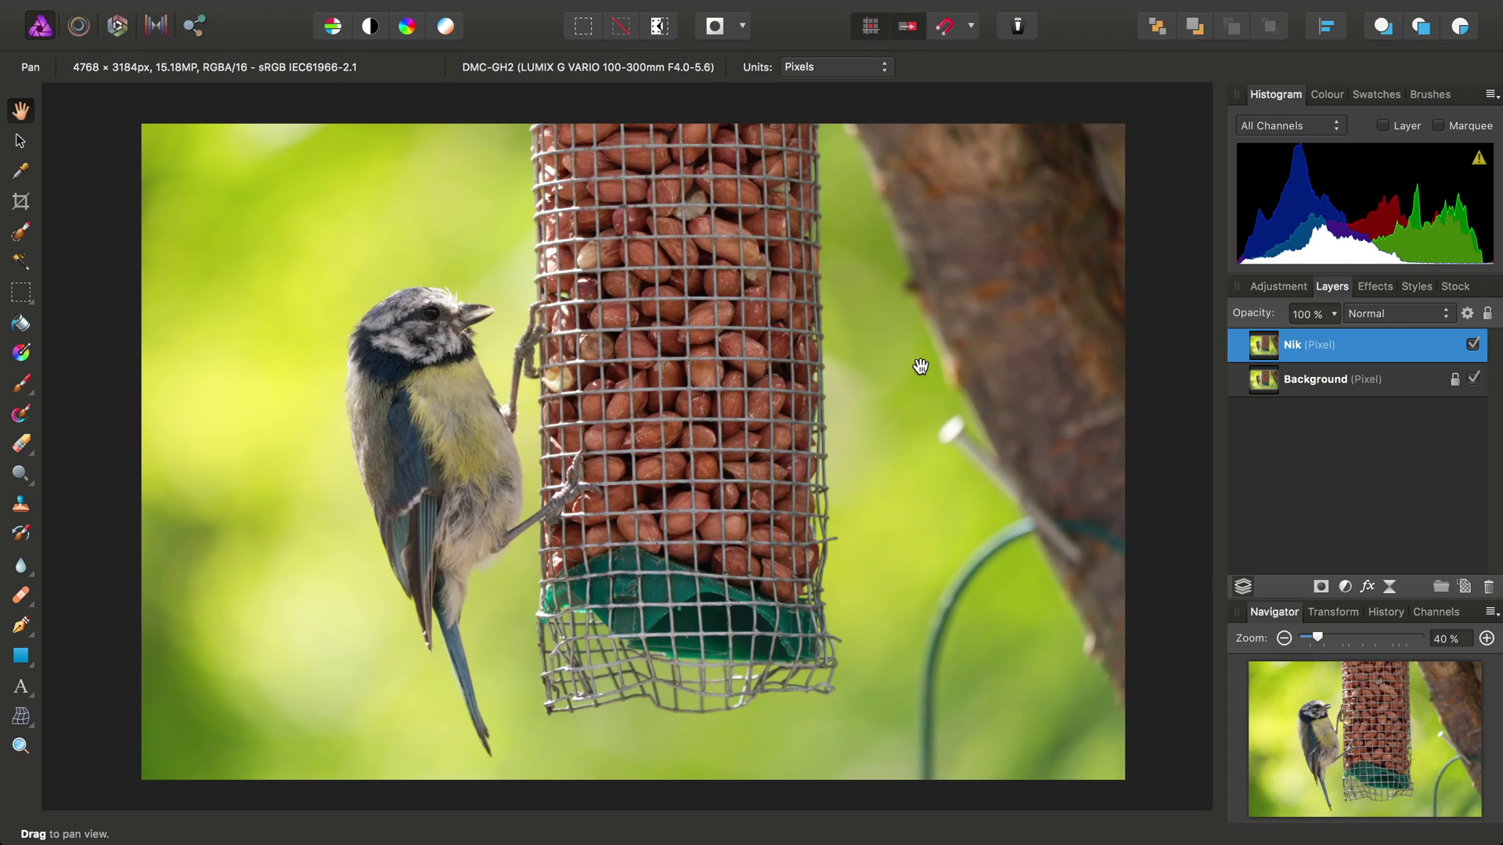